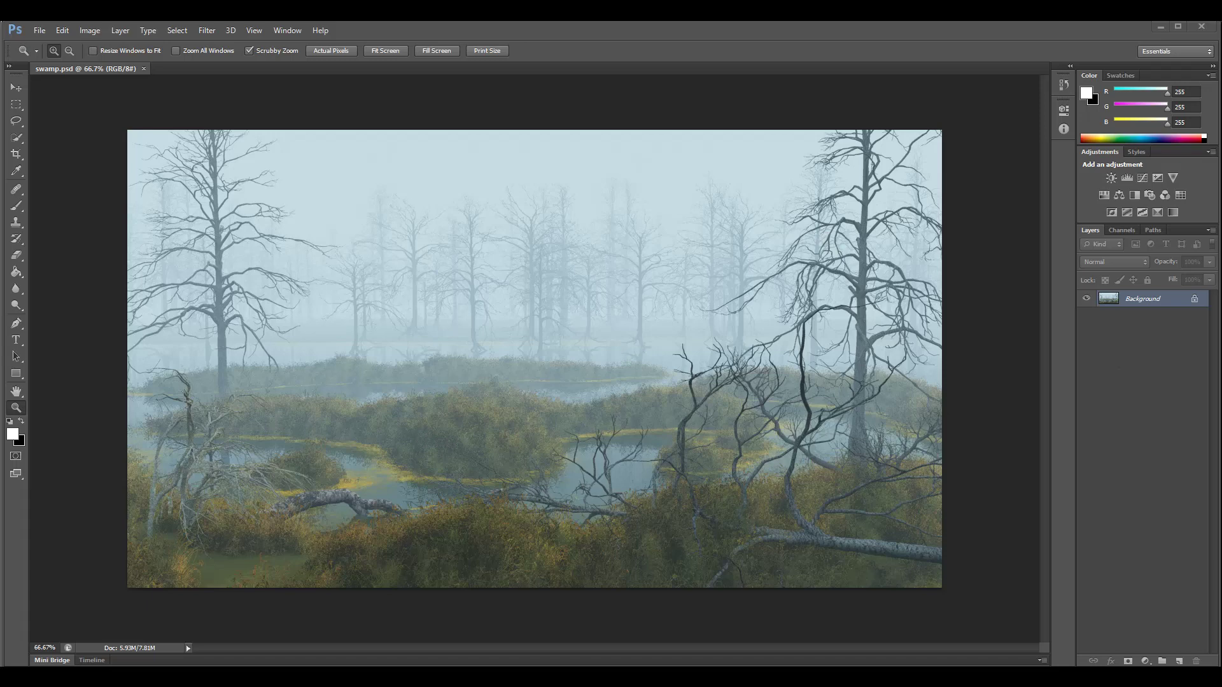
Add a 50% gray-filled layer above the Background and set its blend mode to Soft Light
left_click(1179, 662)
left_click(91, 30)
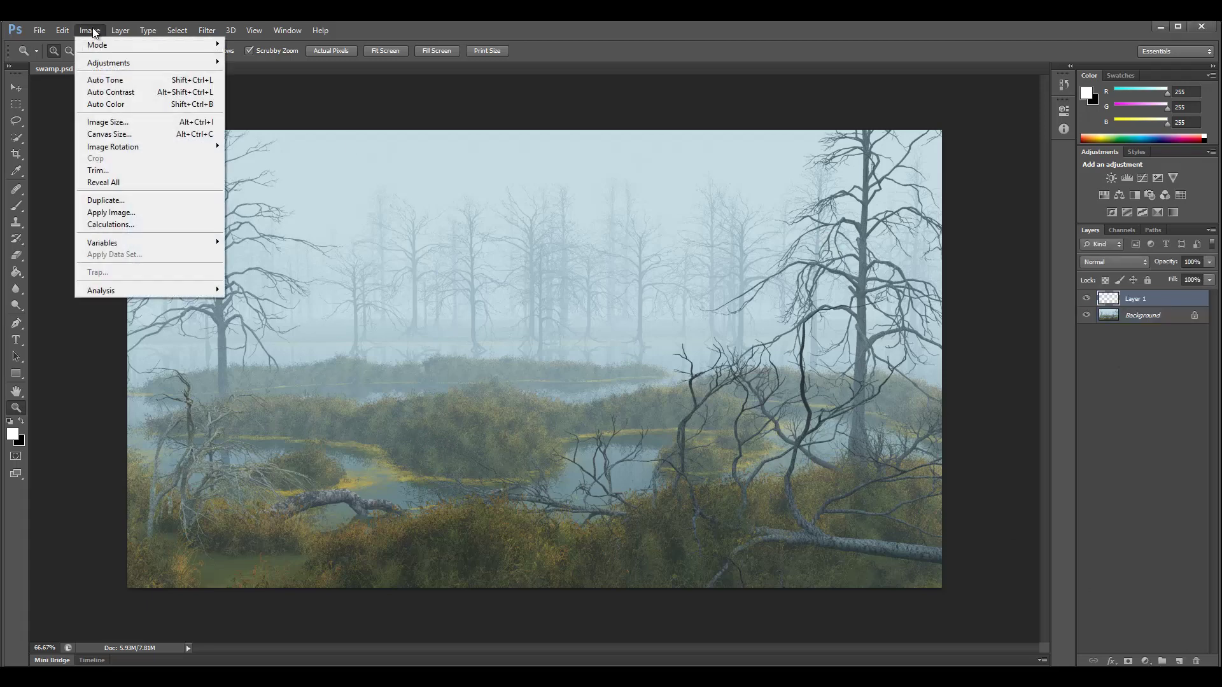
mouse_move(58, 32)
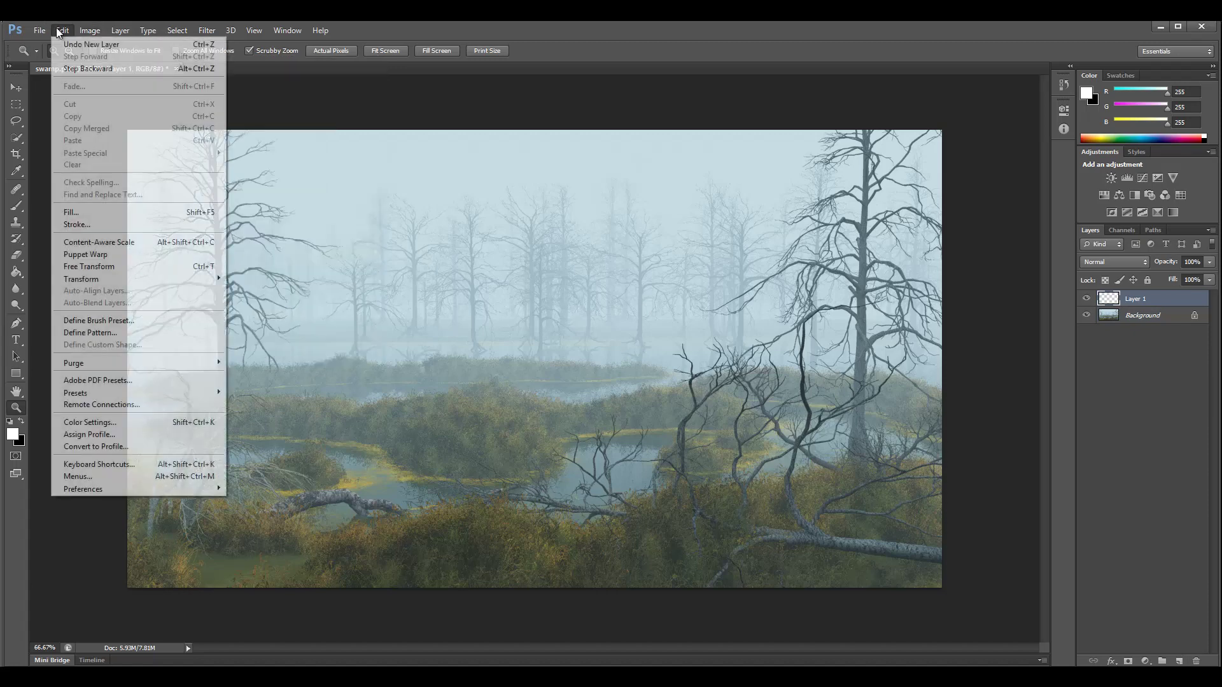
left_click(159, 214)
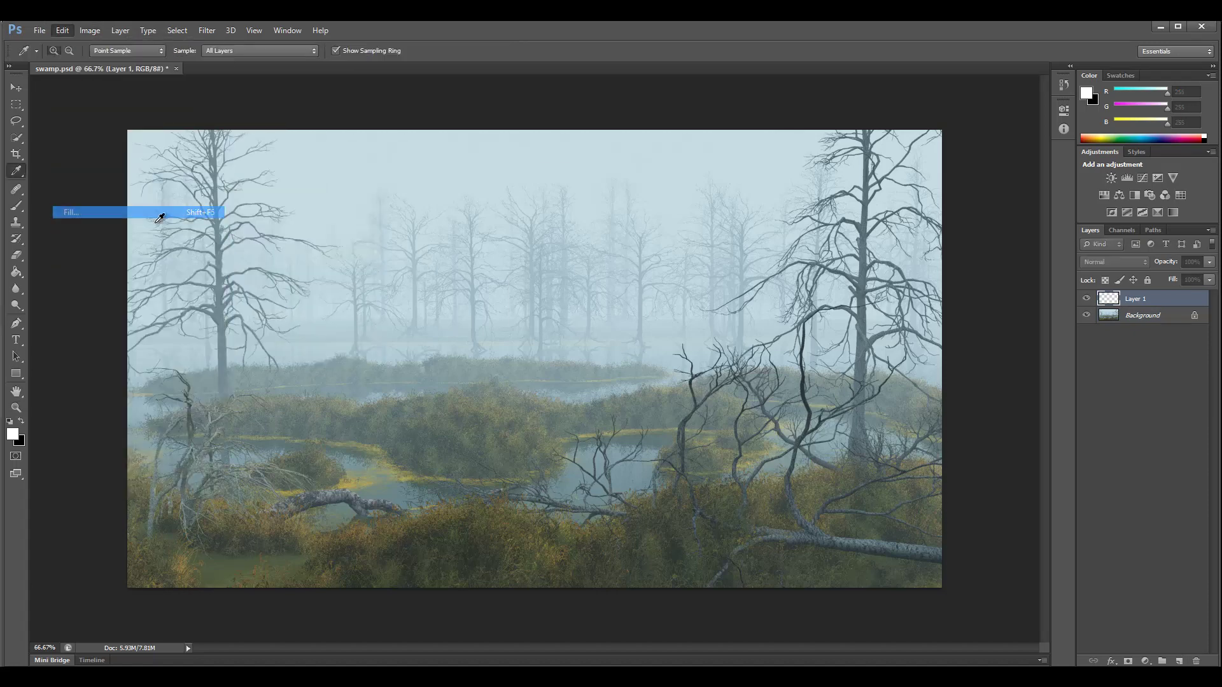
key("z")
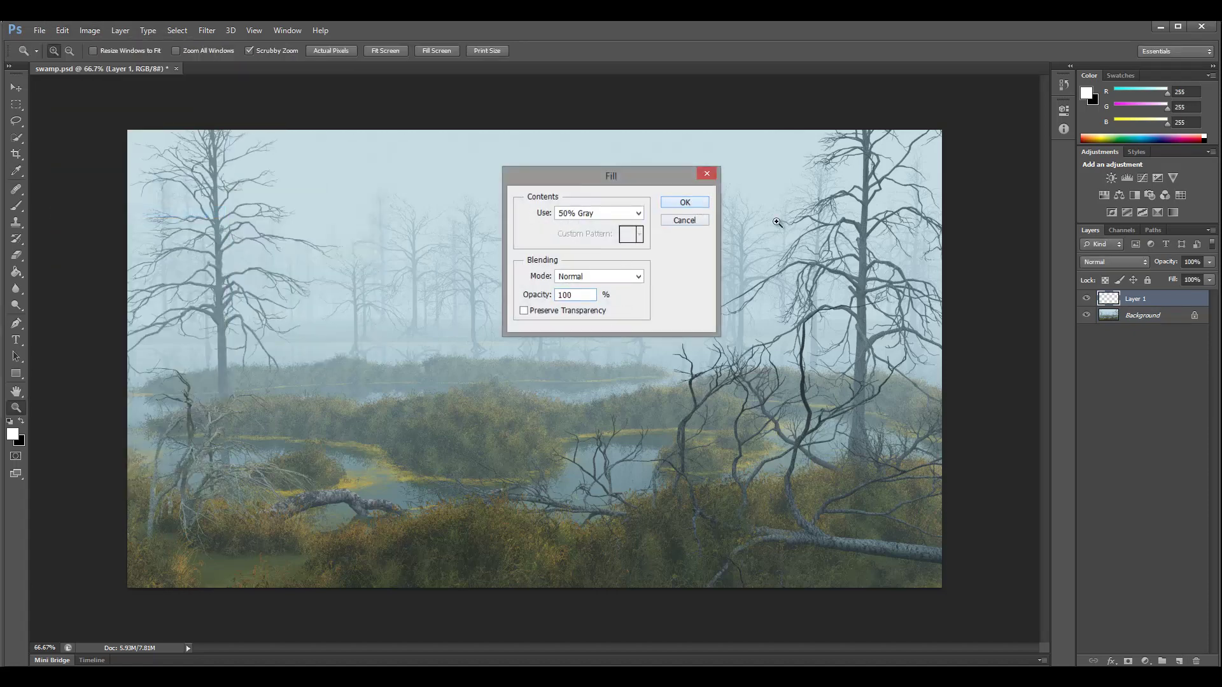
left_click(684, 202)
left_click(1126, 263)
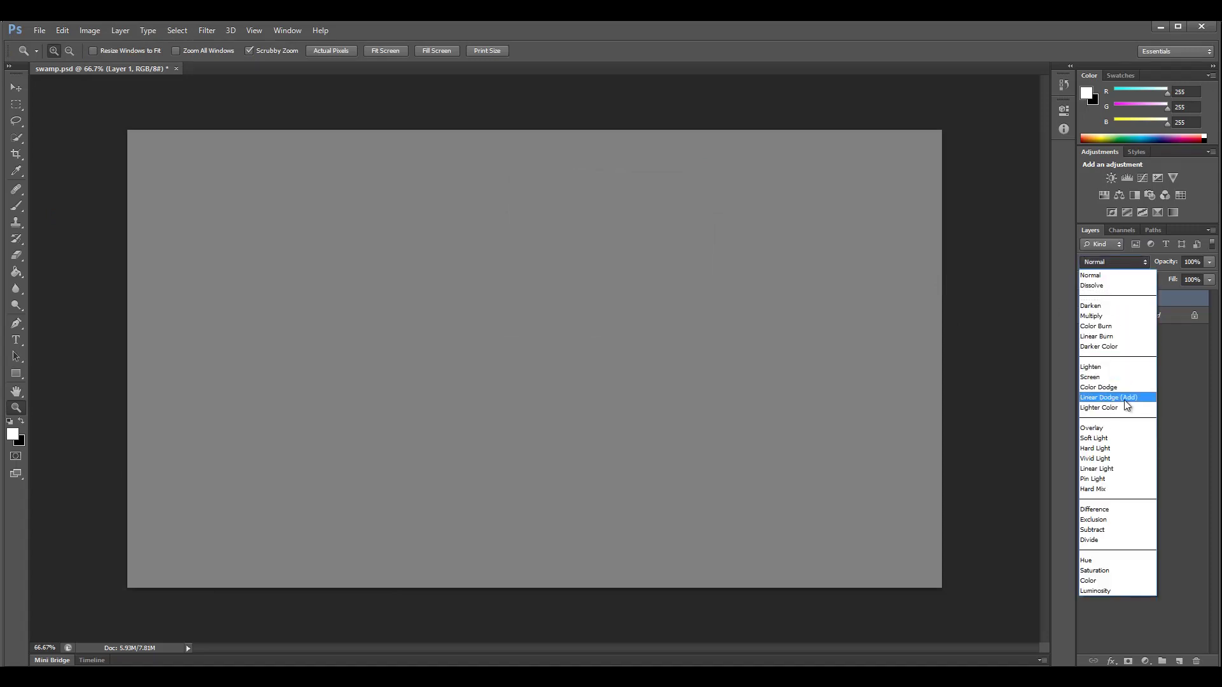
left_click(1119, 438)
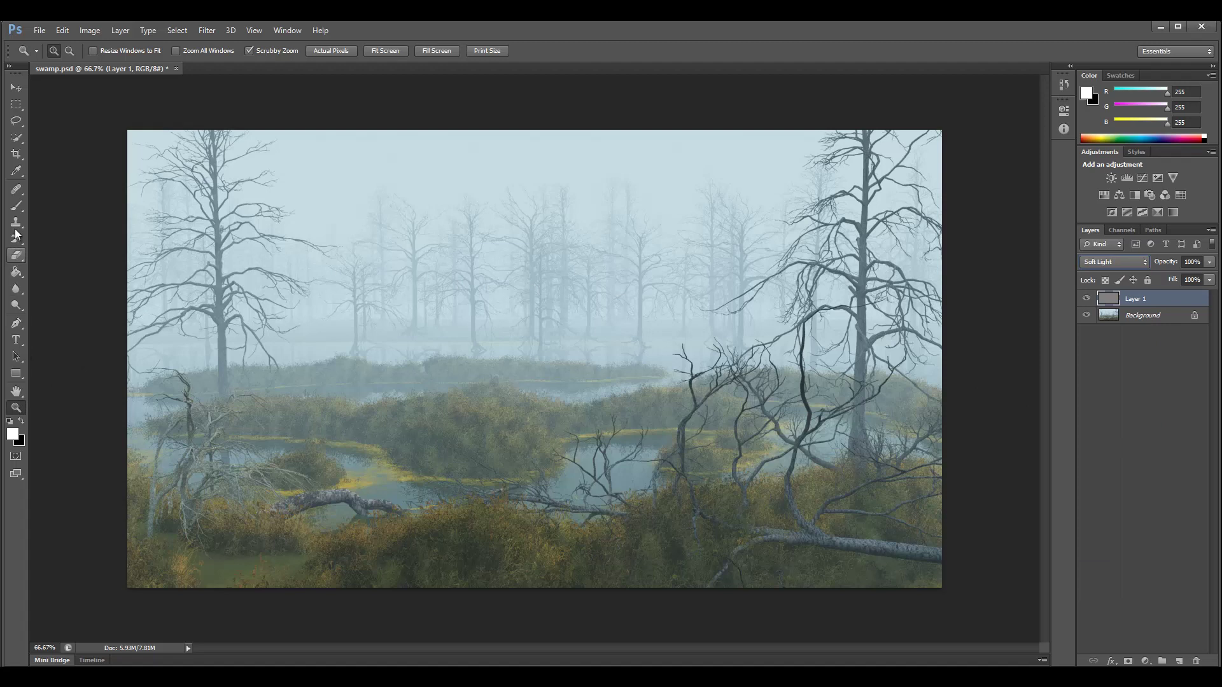
Set up the Brush tool with 8% opacity, 44% flow and a 25 px size
left_click(18, 206)
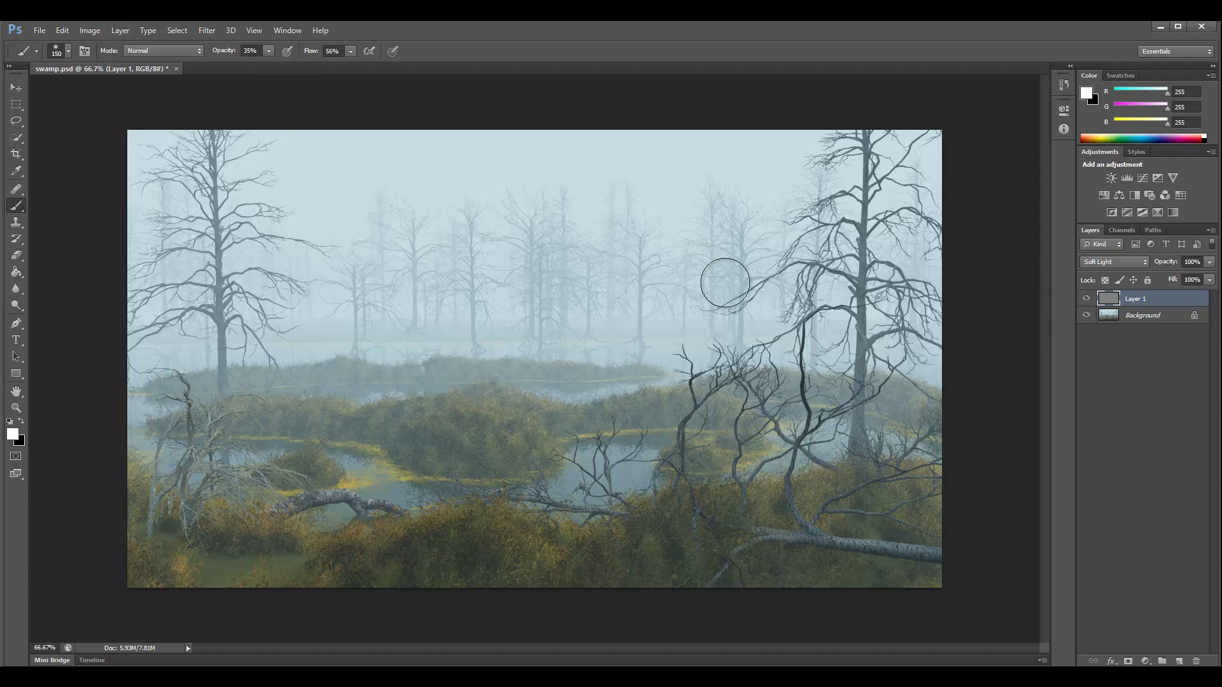
left_click(269, 51)
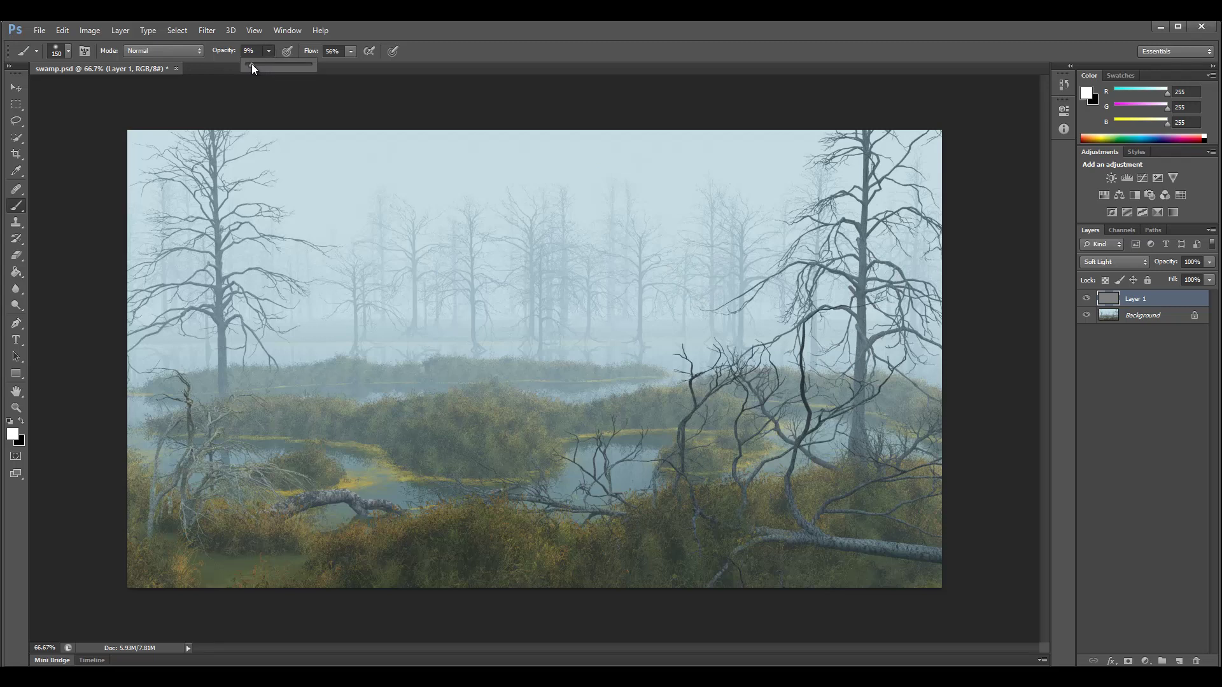
left_click(349, 52)
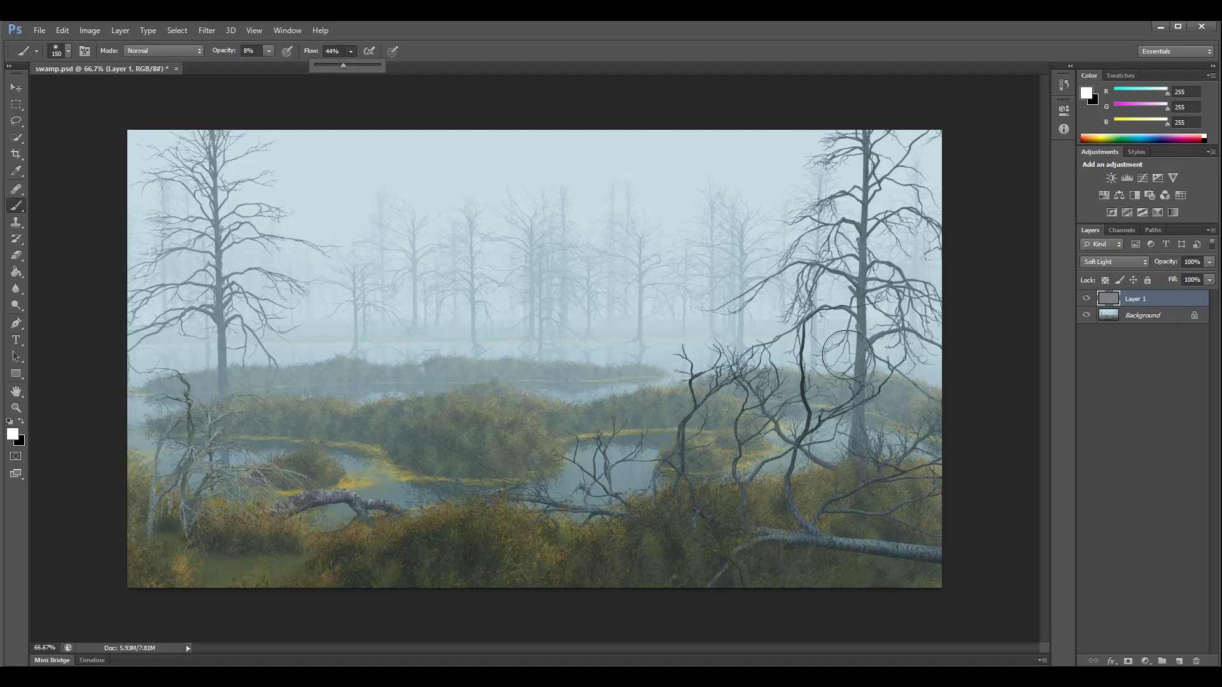
left_click(846, 354)
key("bracketleft")
key("bracketleft")
key("bracketleft")
key("bracketleft")
key("bracketleft")
key("bracketleft")
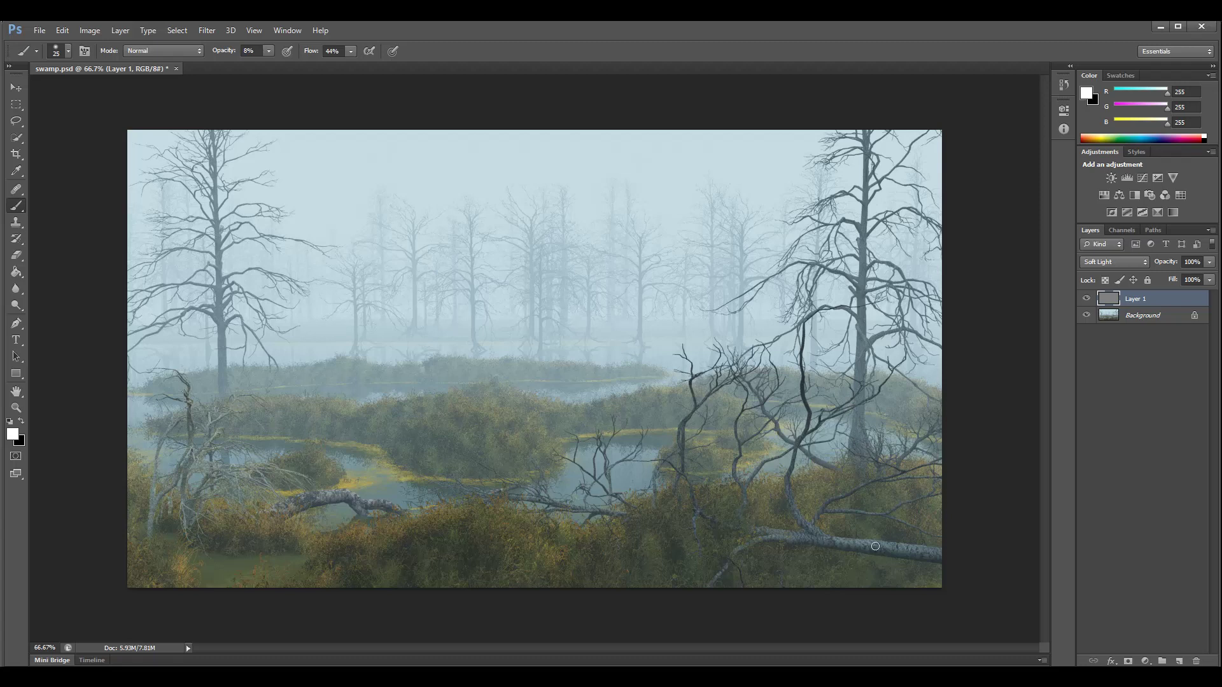
Shade the fallen log beside the large foreground tree in black on the Soft Light layer, toggling the layer's visibility to compare
left_click(21, 423)
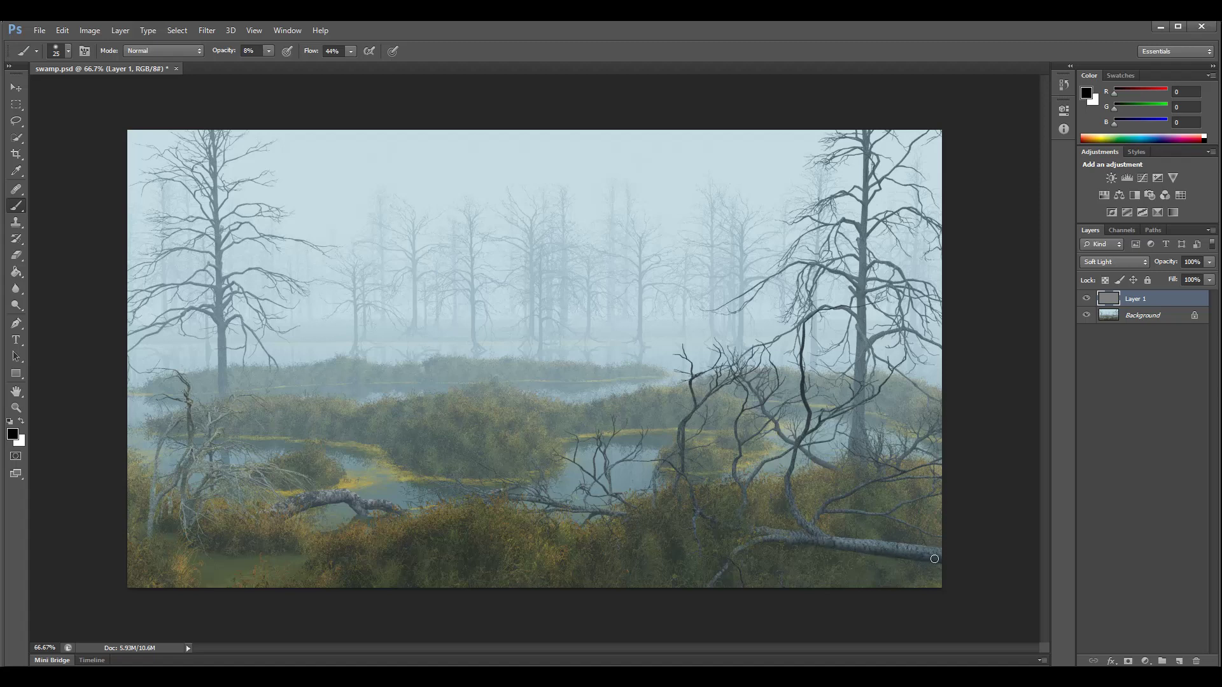
left_click(1086, 299)
left_click(1086, 299)
left_click(1086, 299)
left_click(1087, 299)
scroll(812, 477, "up", 3)
scroll(853, 513, "down", 3)
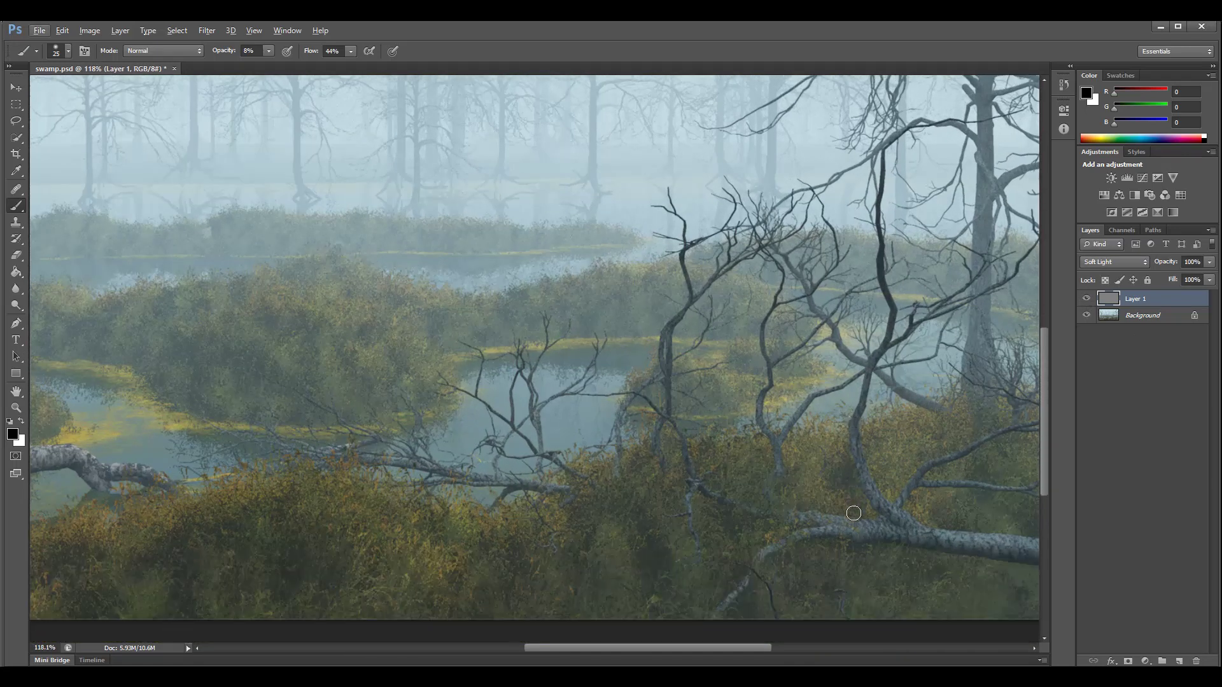
scroll(853, 513, "up", 2)
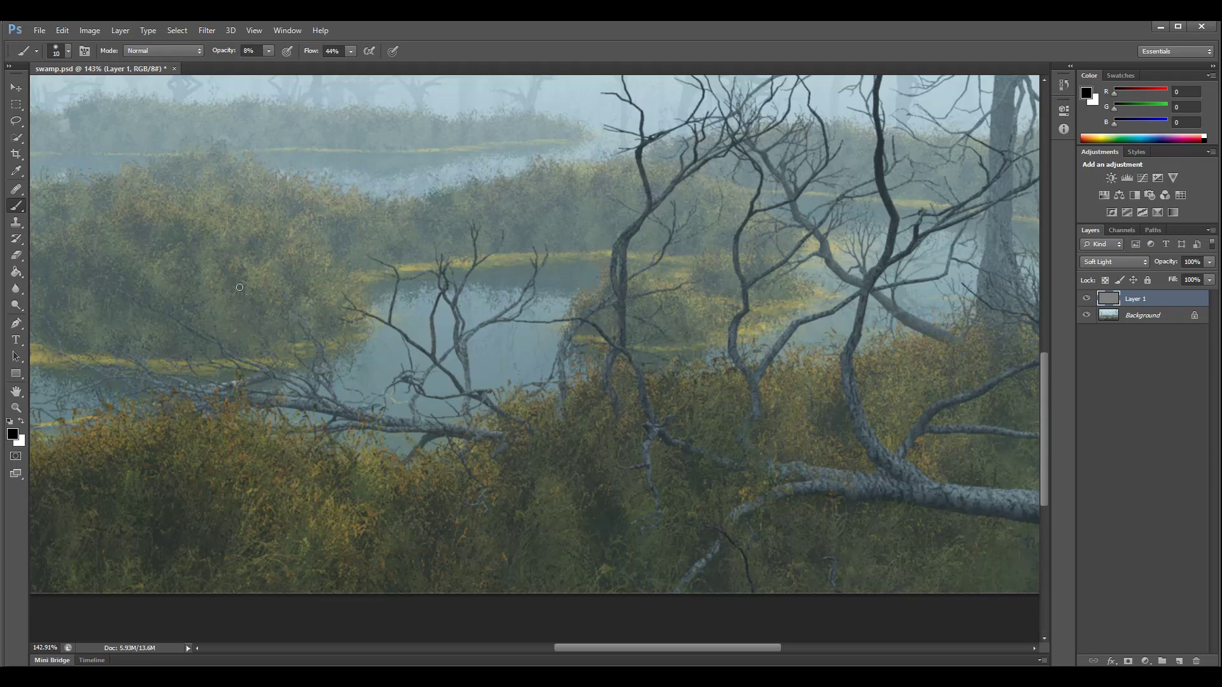
Darken the foreground grass and the green water below the pale dead tree in black, enlarging the brush to 70 px
key("bracketright")
left_click_drag(641, 649, 462, 632)
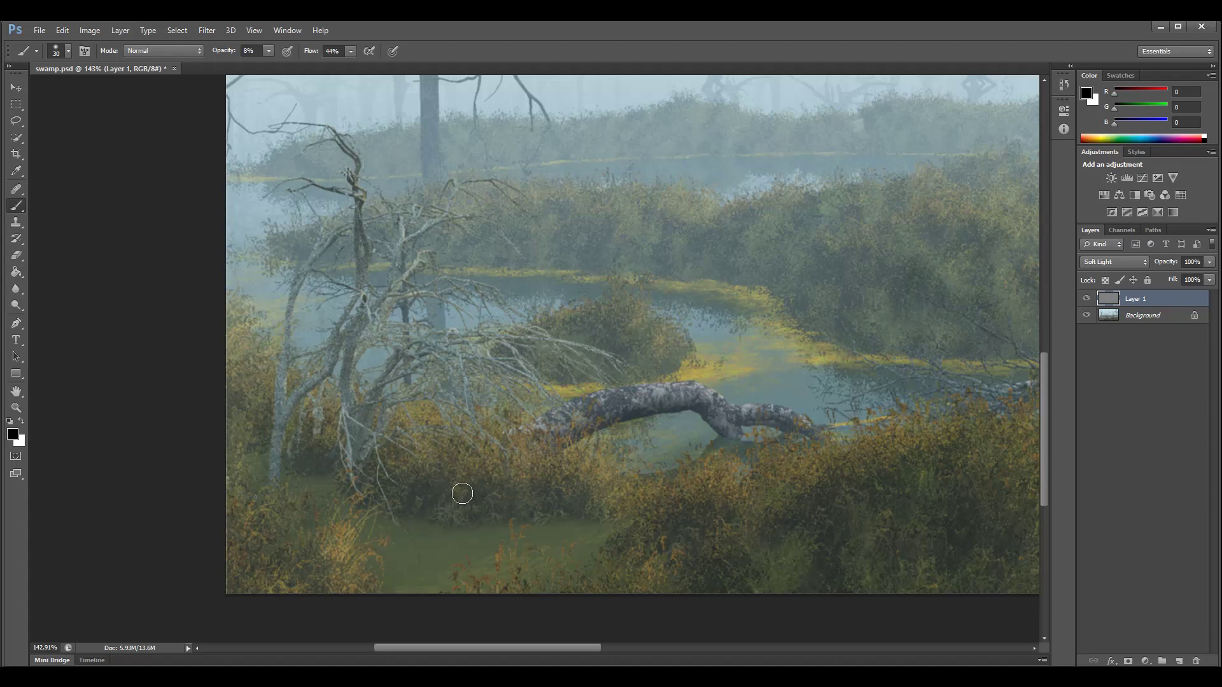
key("bracketright")
key("bracketright")
key("bracketright")
key("bracketright")
mouse_move(327, 585)
left_mouse_down()
mouse_move(256, 510)
mouse_move(348, 559)
mouse_move(357, 525)
left_mouse_up()
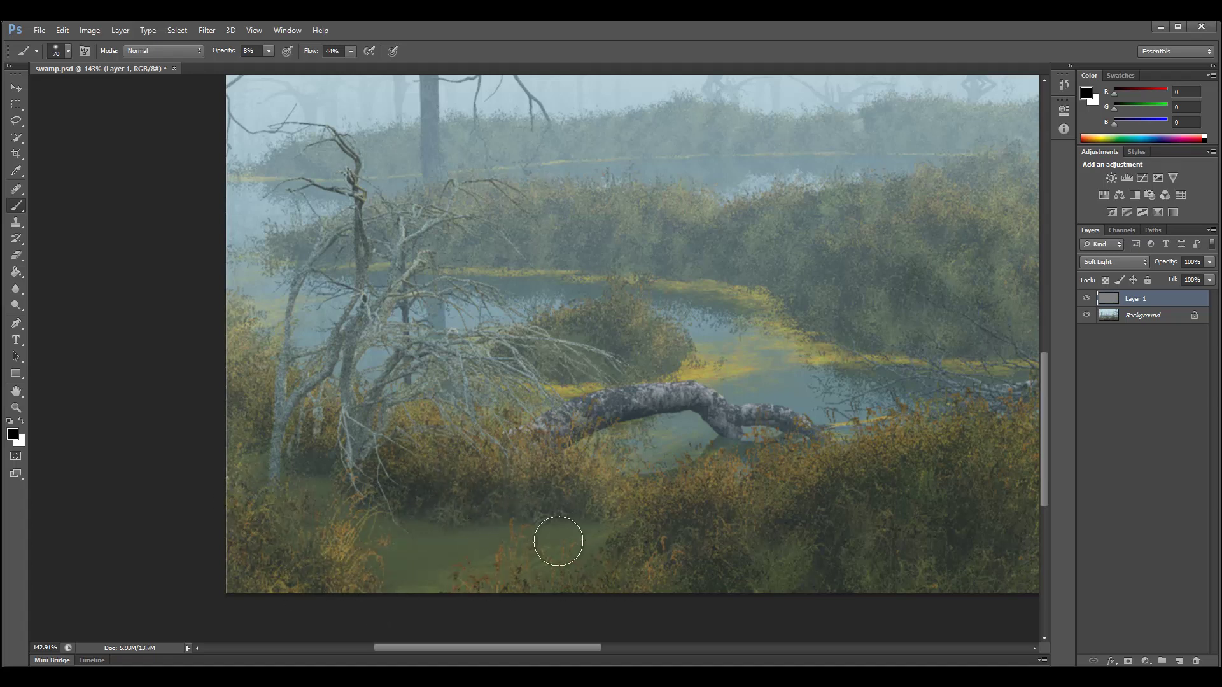
mouse_move(425, 508)
left_mouse_down()
mouse_move(448, 531)
mouse_move(405, 519)
mouse_move(432, 526)
mouse_move(409, 514)
mouse_move(425, 512)
mouse_move(484, 532)
mouse_move(407, 525)
mouse_move(386, 512)
mouse_move(448, 517)
mouse_move(341, 493)
mouse_move(446, 523)
mouse_move(491, 513)
mouse_move(375, 548)
left_mouse_up()
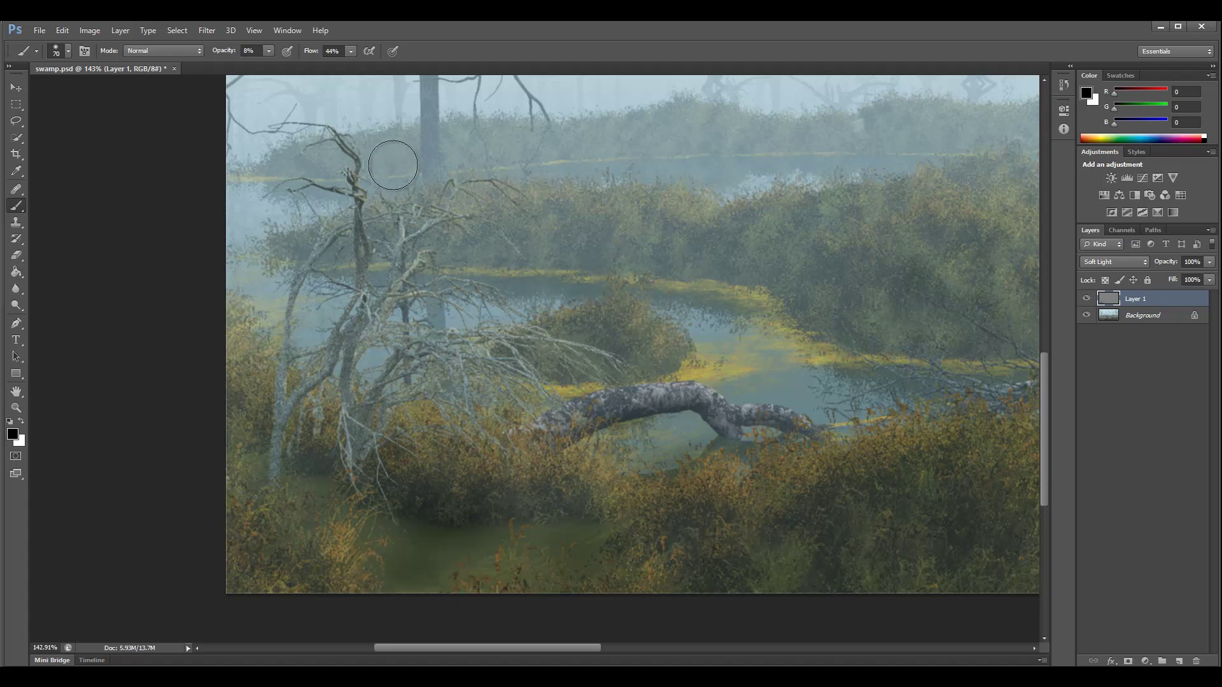
Brighten the arched log and the other fallen trunk in white with a 45 px brush
key("bracketright")
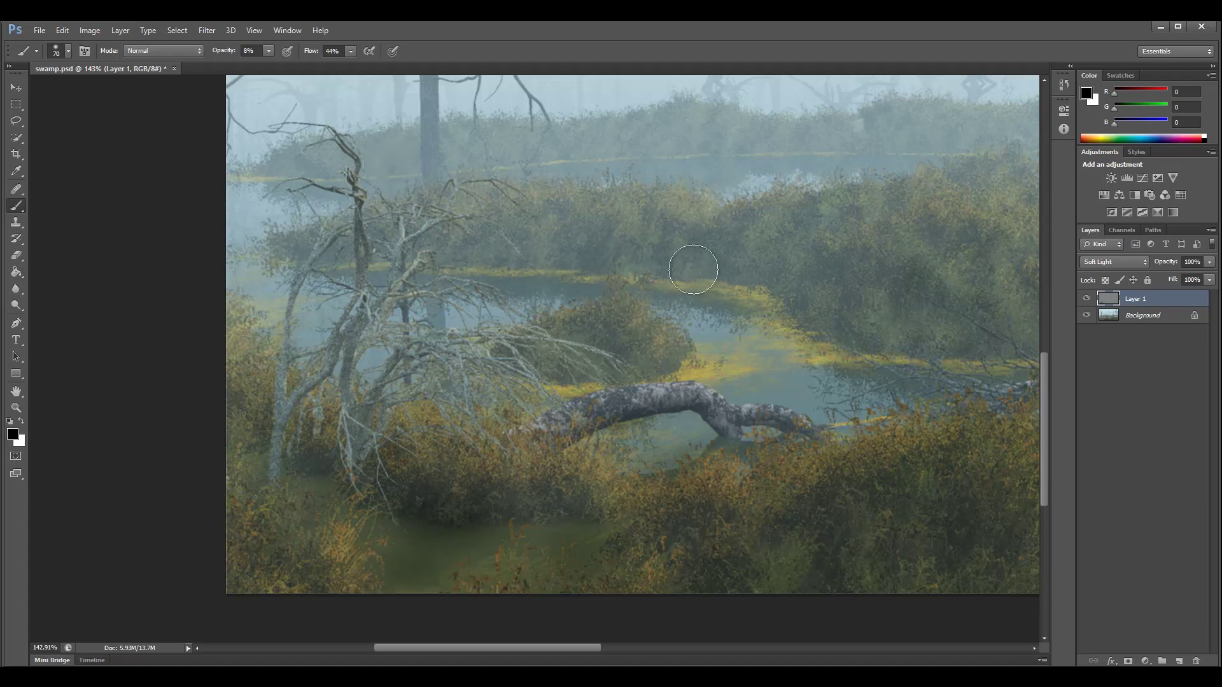
key("bracketleft")
key("bracketleft")
key("bracketleft")
key("bracketleft")
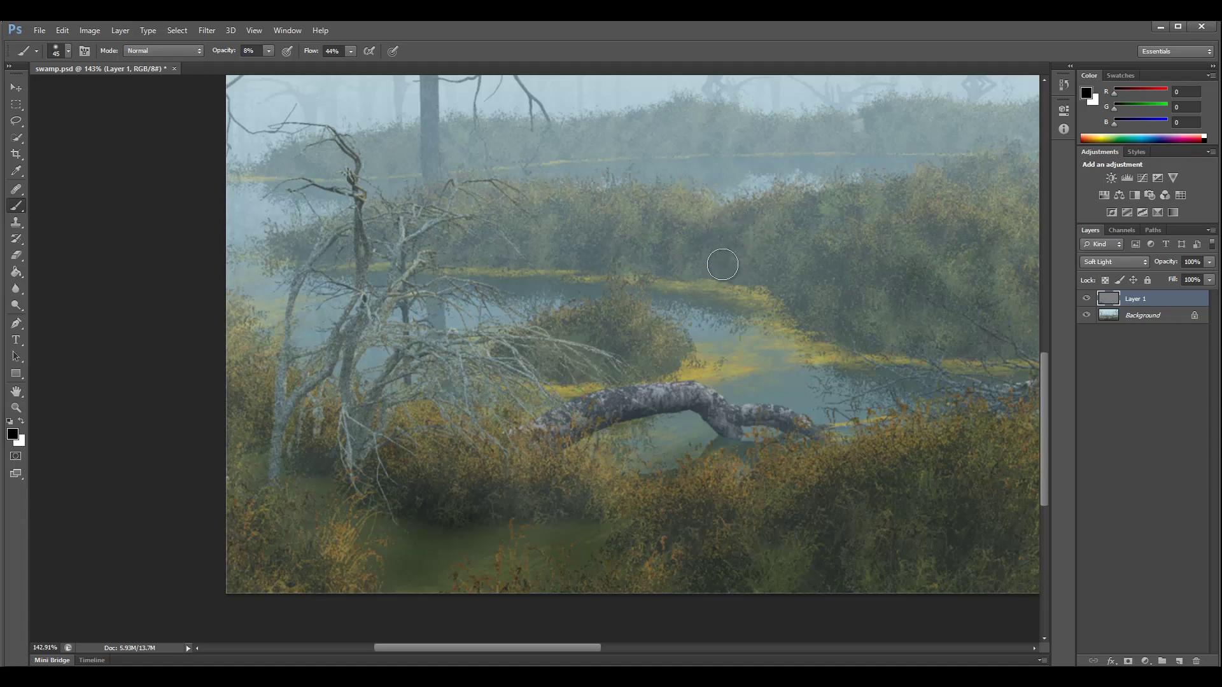
left_click(20, 422)
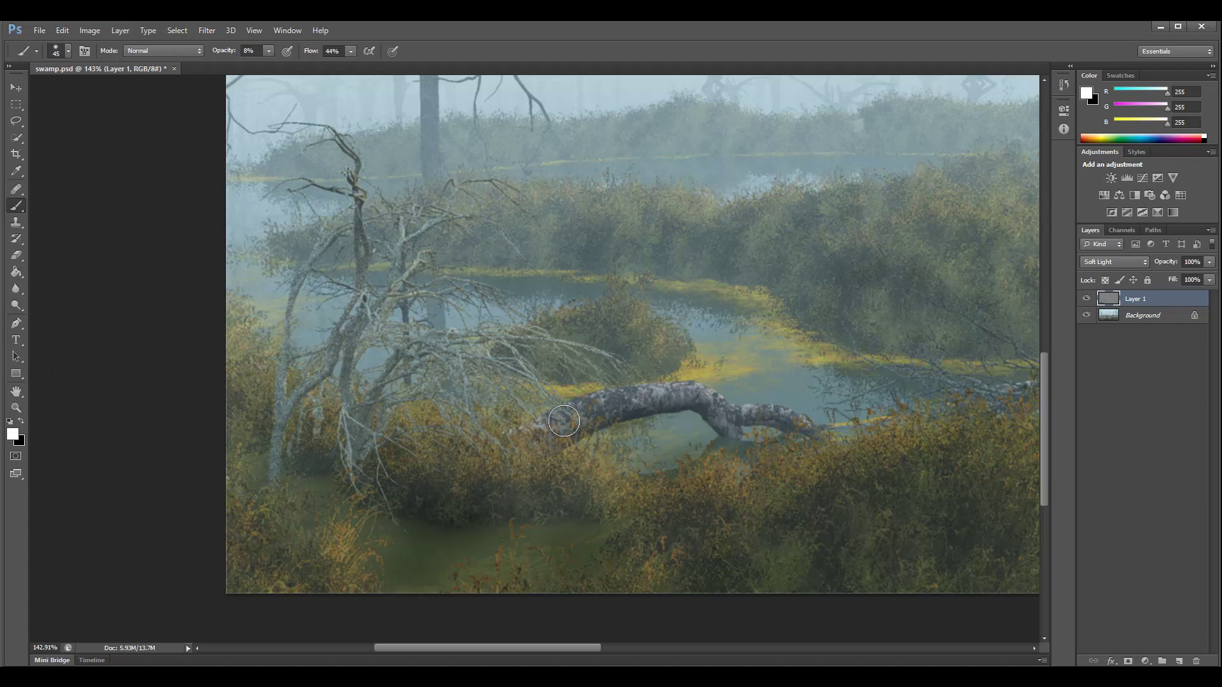
mouse_move(558, 404)
left_mouse_down()
mouse_move(691, 386)
mouse_move(744, 420)
left_mouse_up()
scroll(678, 653, "right", 1)
left_click(679, 647)
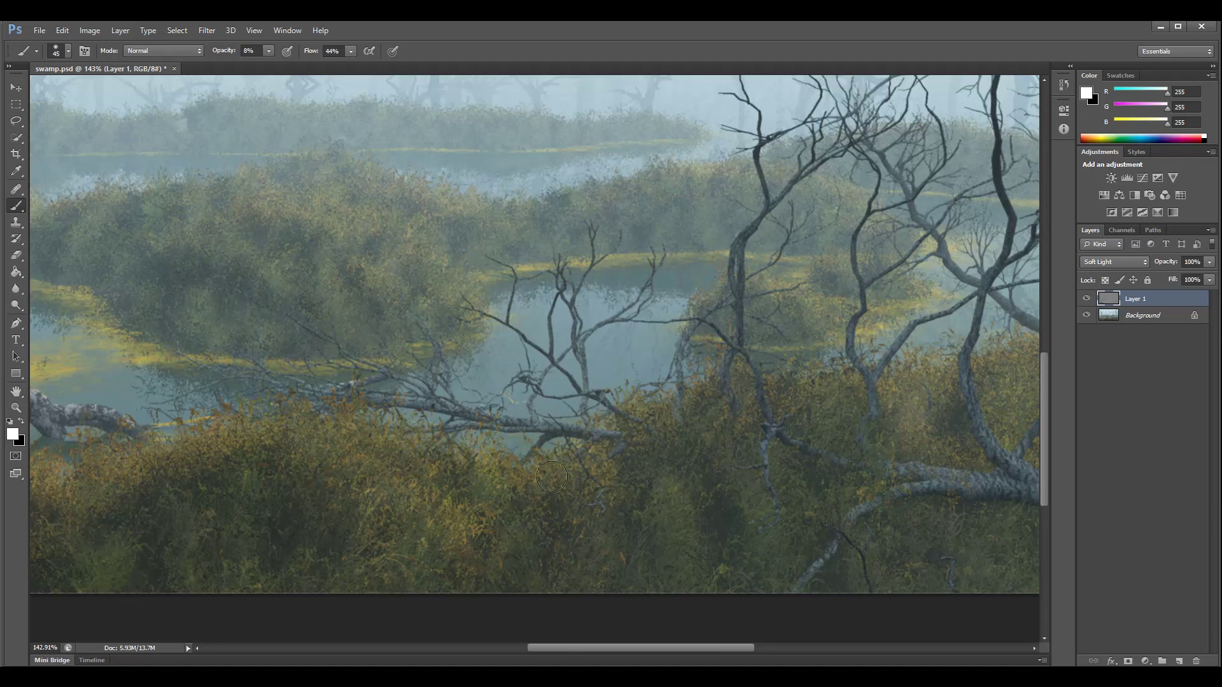
left_click_drag(729, 647, 859, 647)
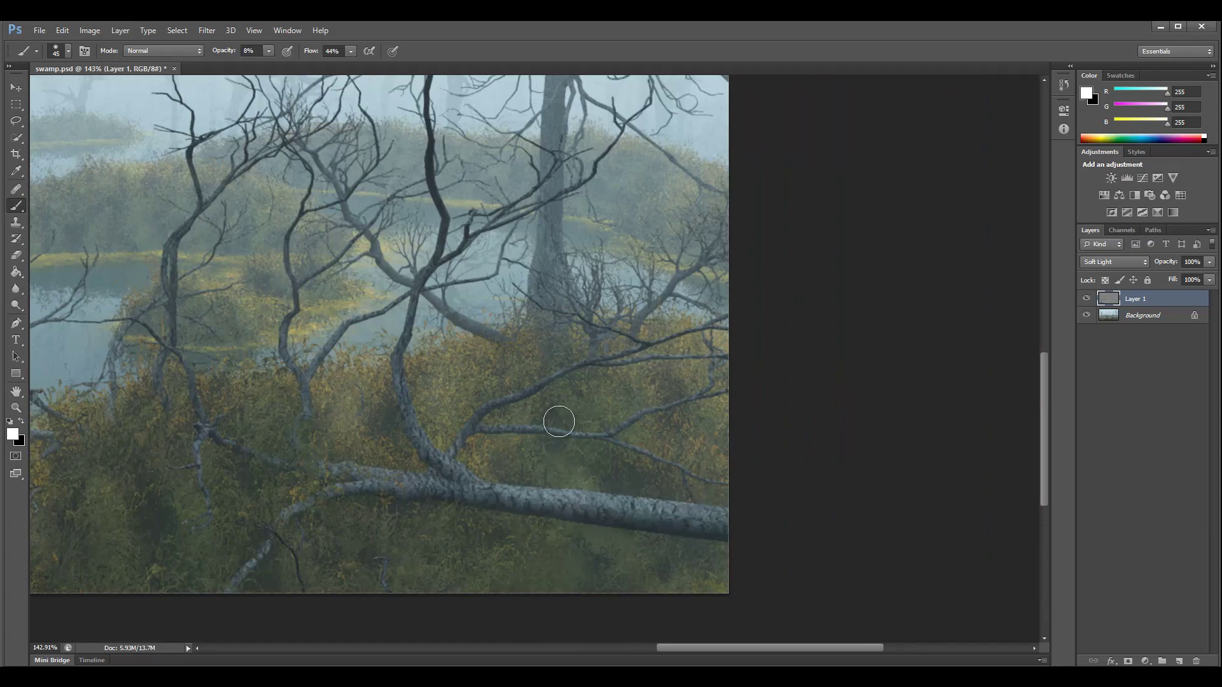
Compare the whole swamp image with and without the Soft Light dodge-and-burn layer
scroll(556, 420, "up", 5)
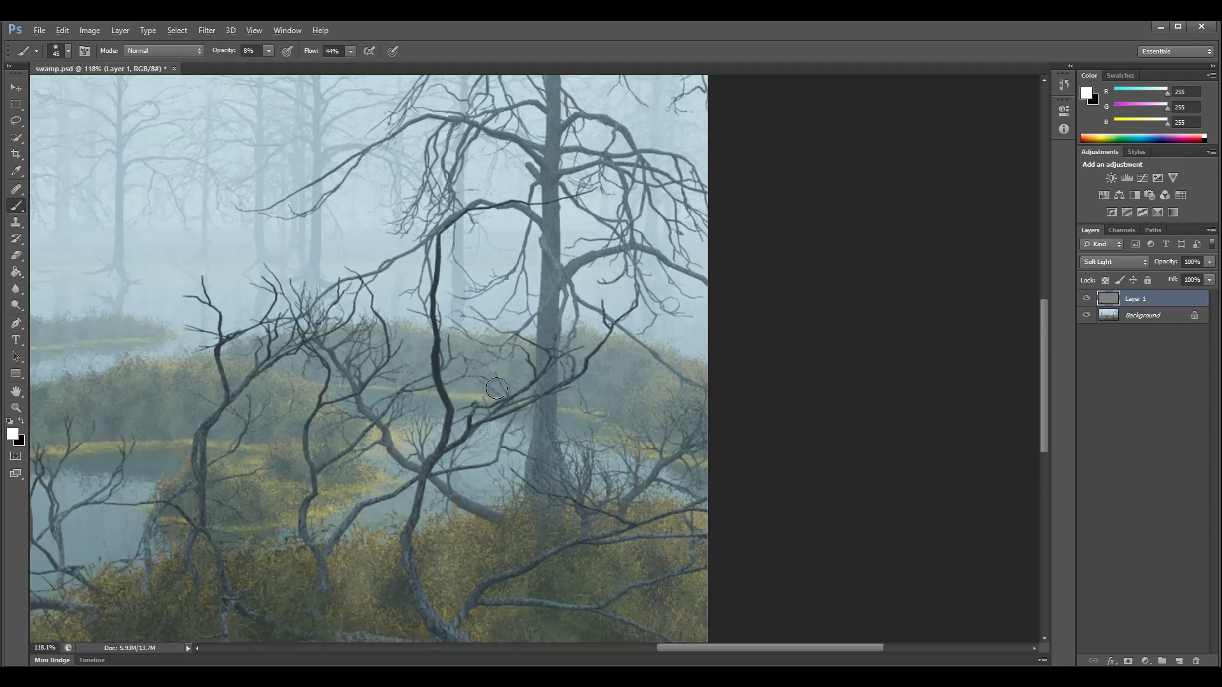
scroll(497, 388, "down", 2)
key("alt")
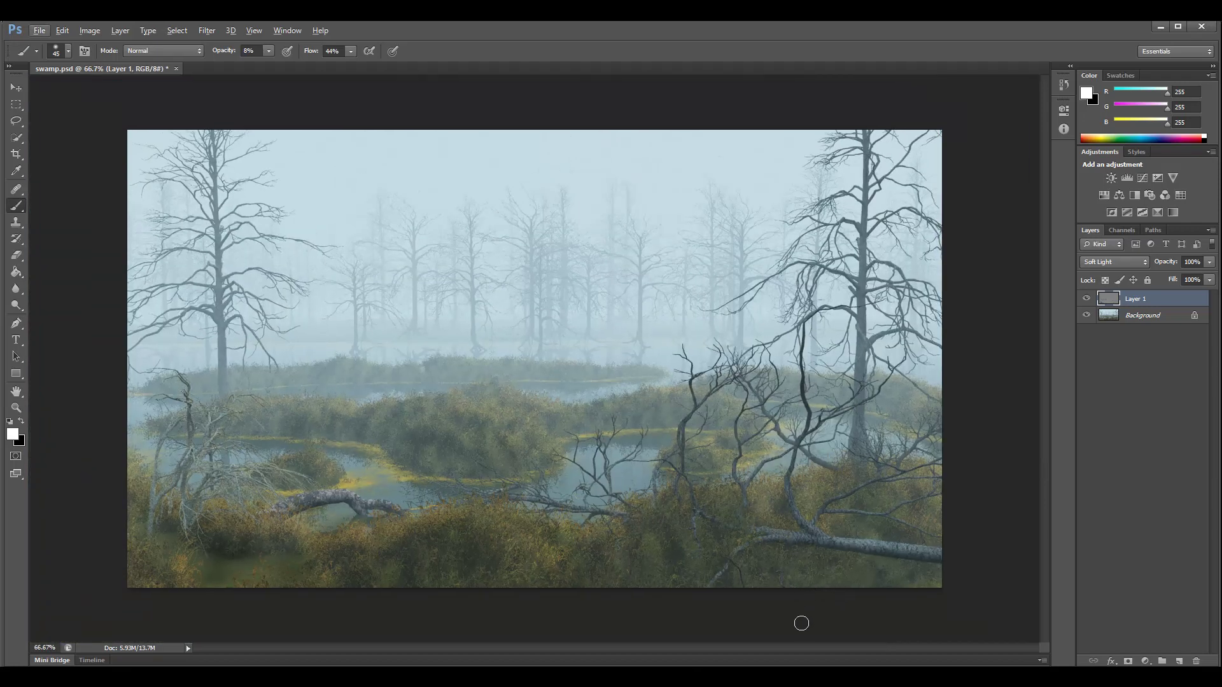
left_click(1086, 299)
left_click(1088, 300)
left_click(1087, 299)
left_click(1087, 299)
left_click(1086, 299)
left_click(1086, 300)
Stamp all visible layers into a new merged layer and add an empty layer above it
key("ctrl+shift+alt+e")
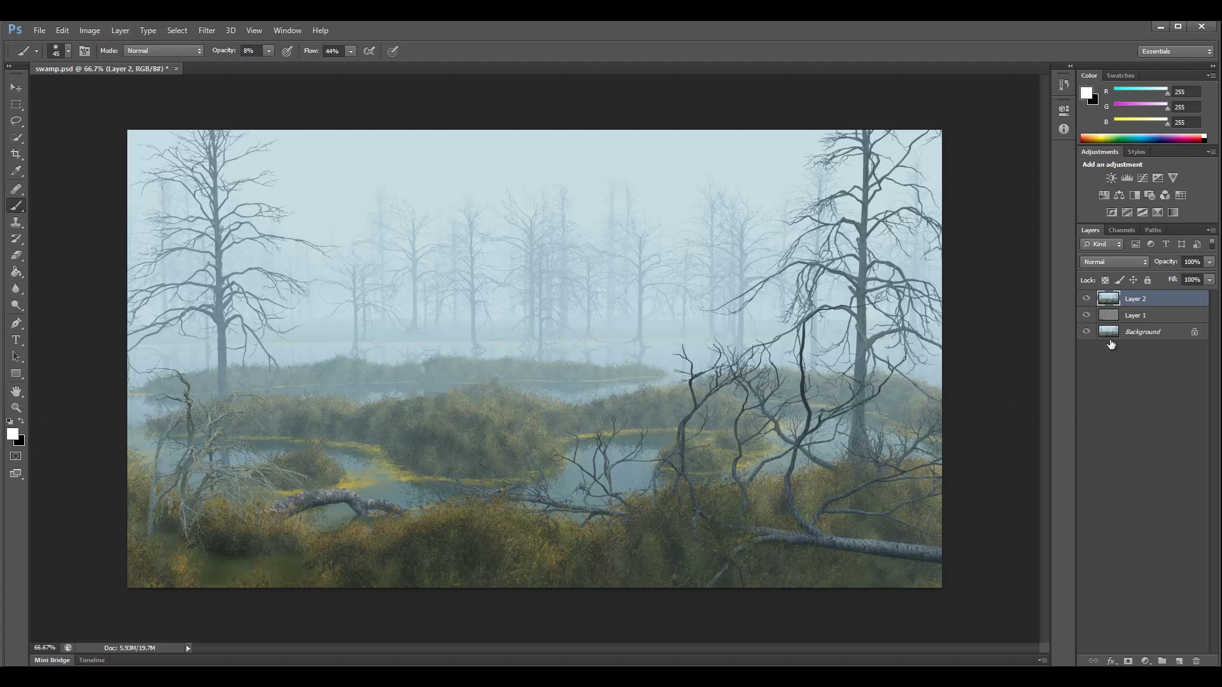
left_click(1179, 661)
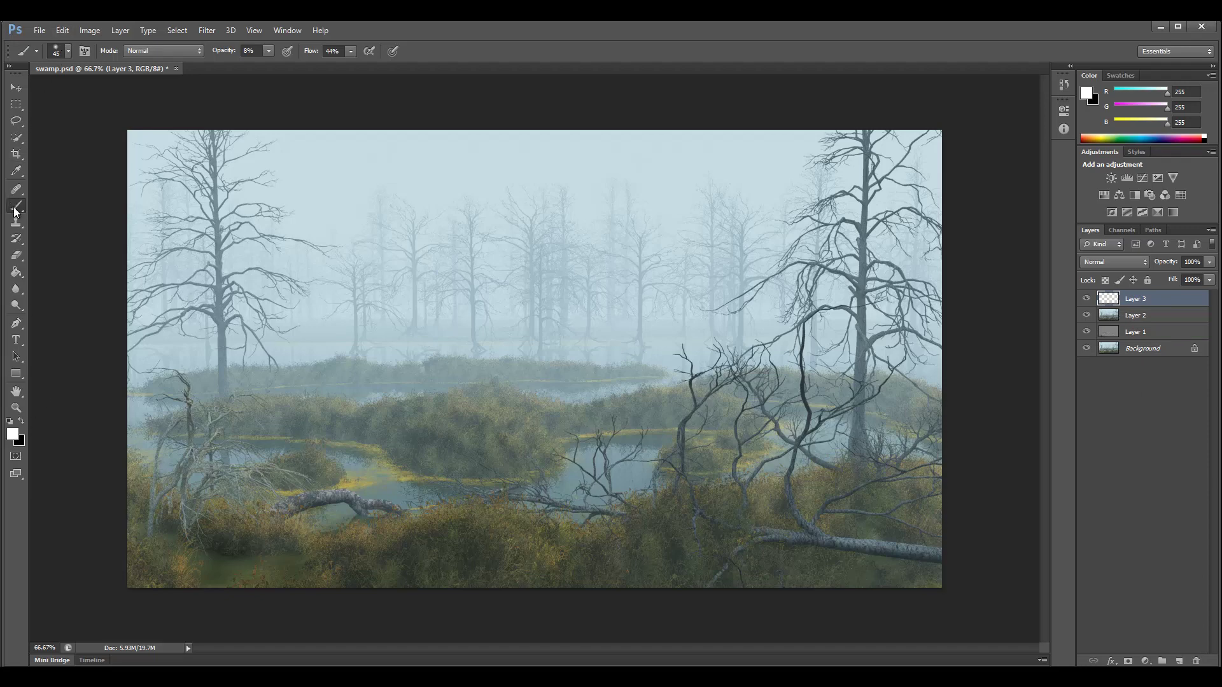
Paint white fog along the distant waterline with the 2008 px textured brush at 100% opacity
left_click(69, 52)
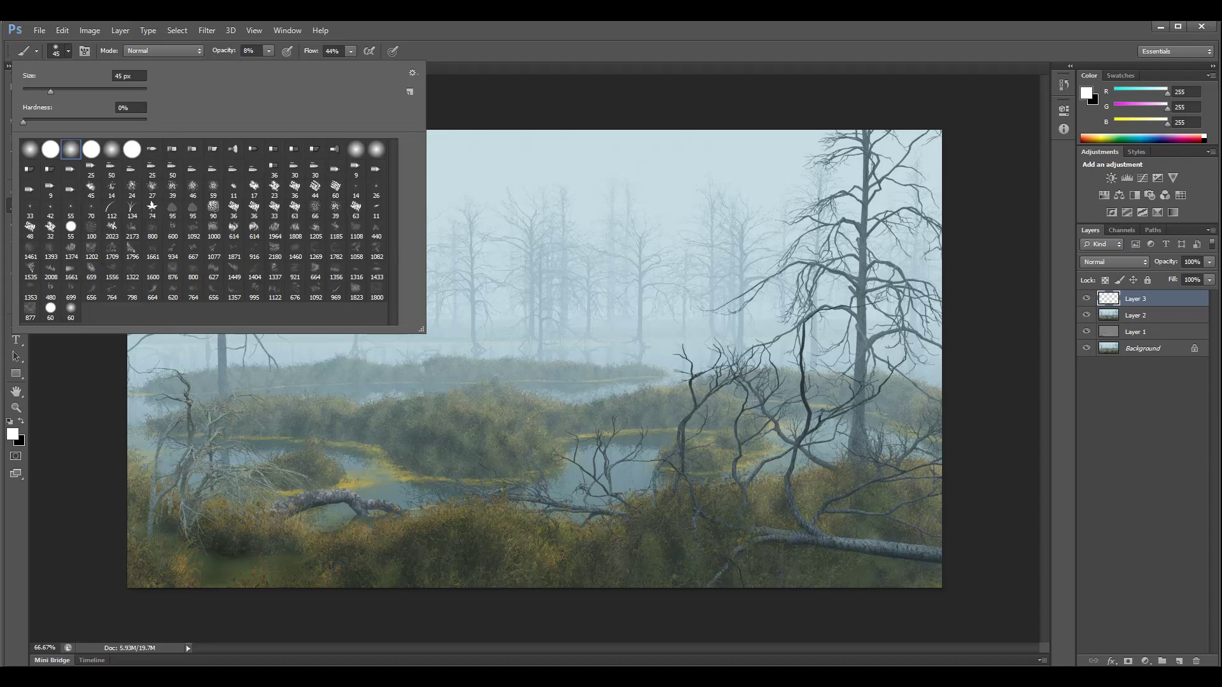
left_click(1083, 215)
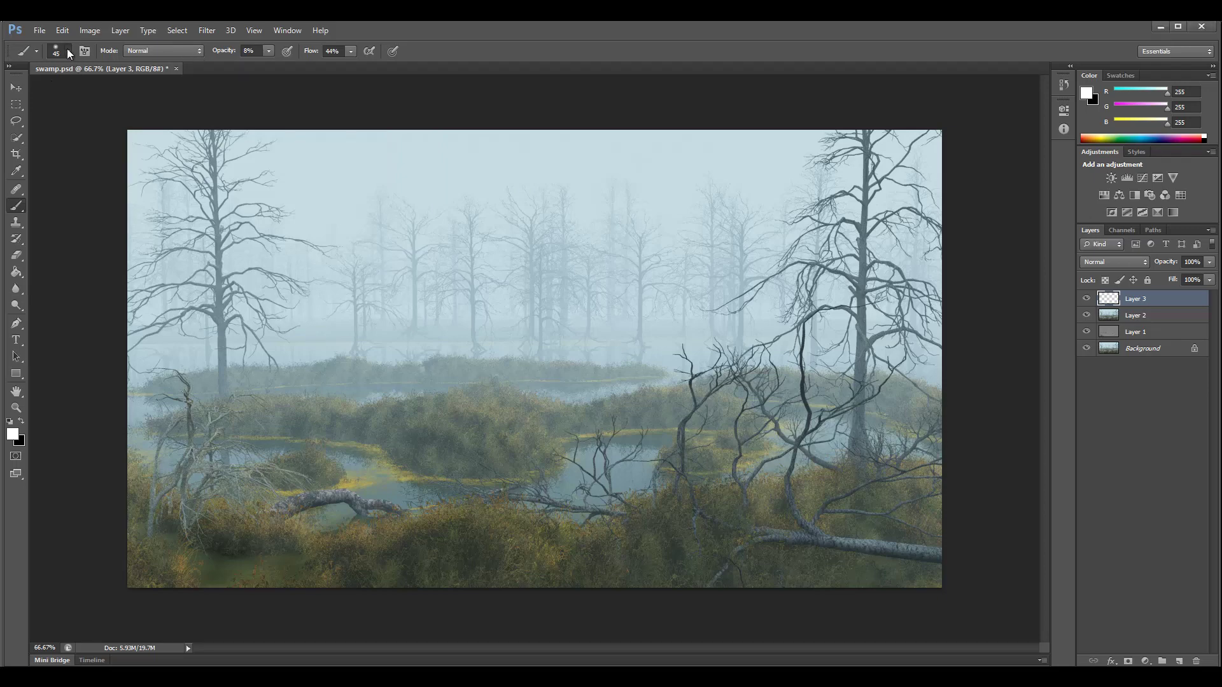
left_click(69, 51)
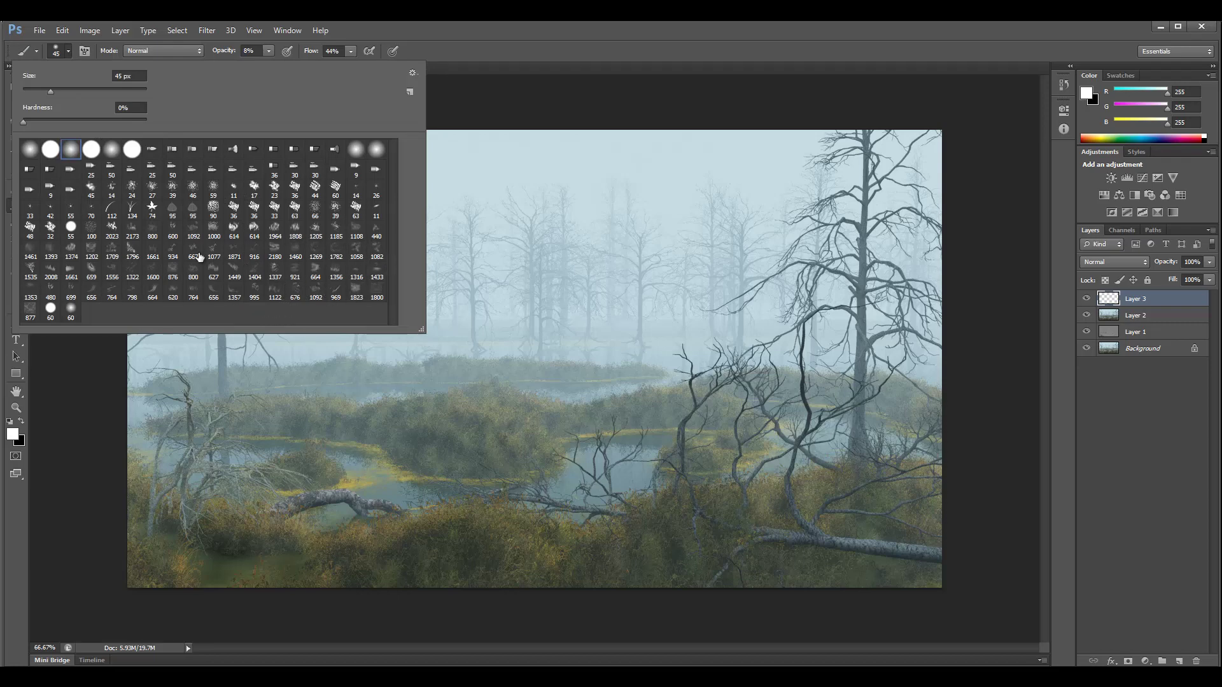
left_click(51, 272)
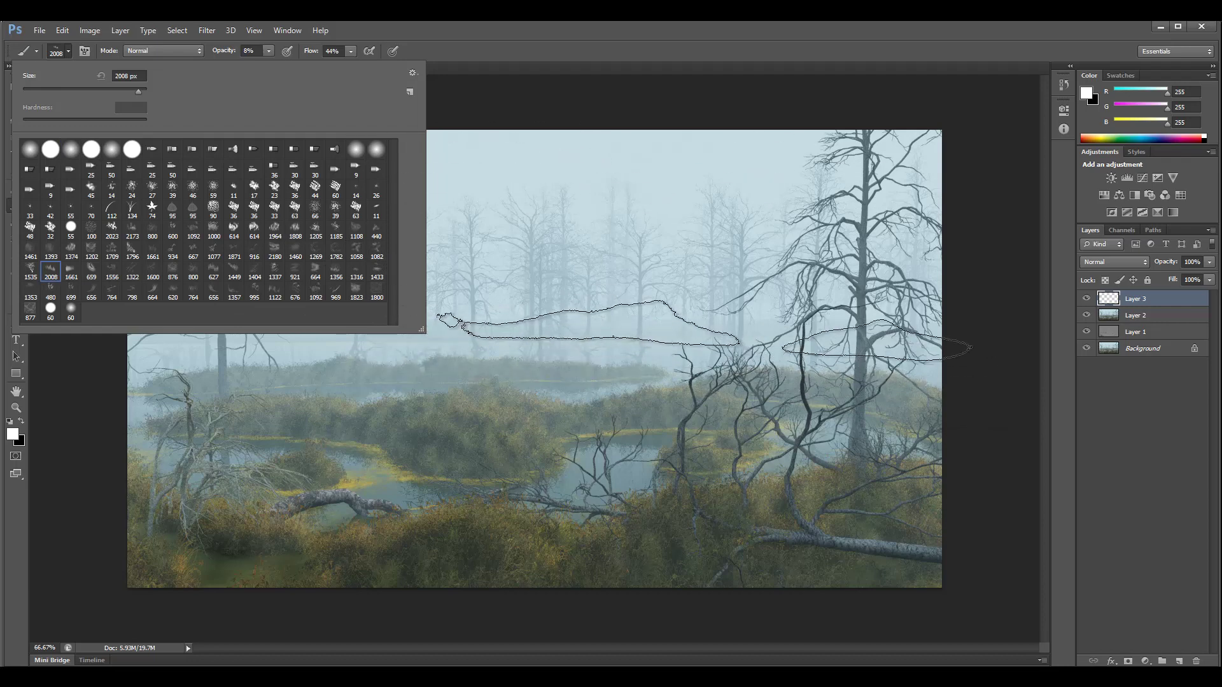
left_click(630, 325)
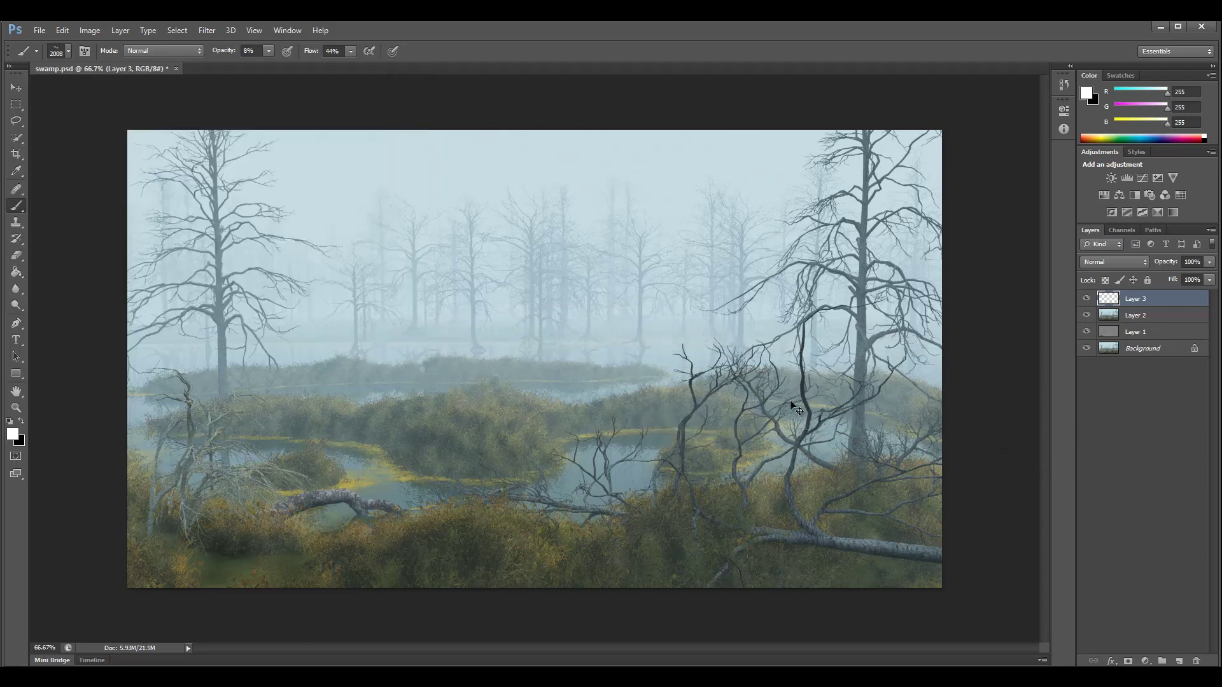
left_click(268, 52)
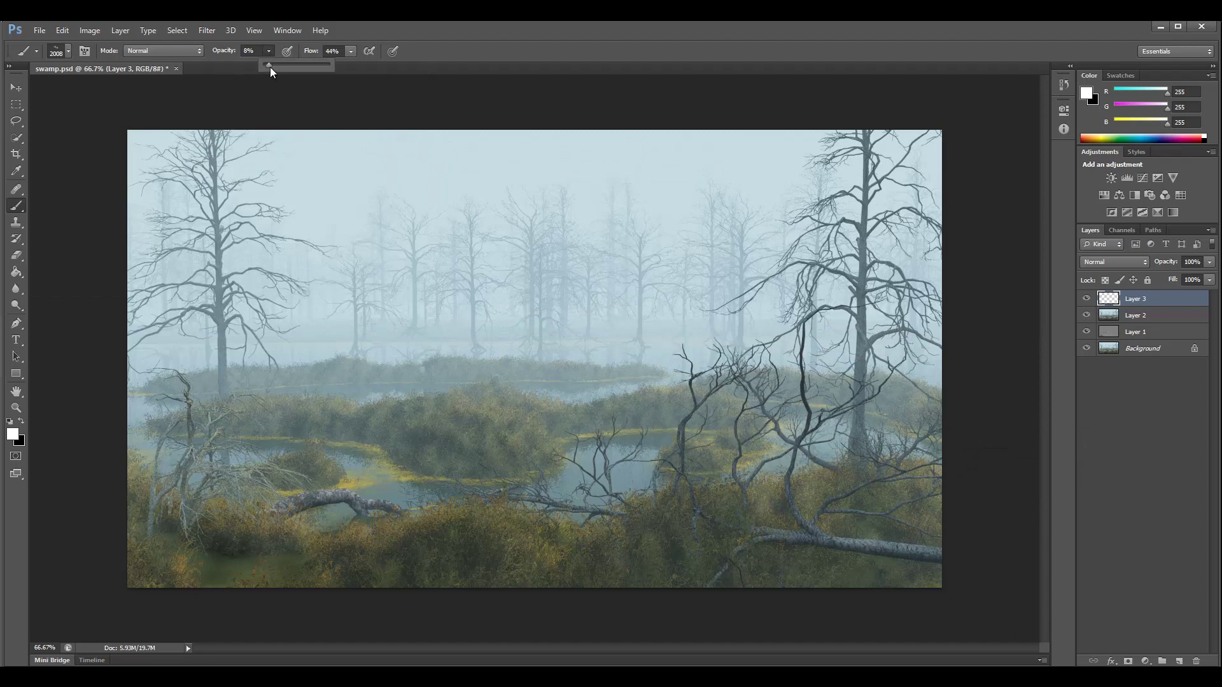
left_click(610, 338)
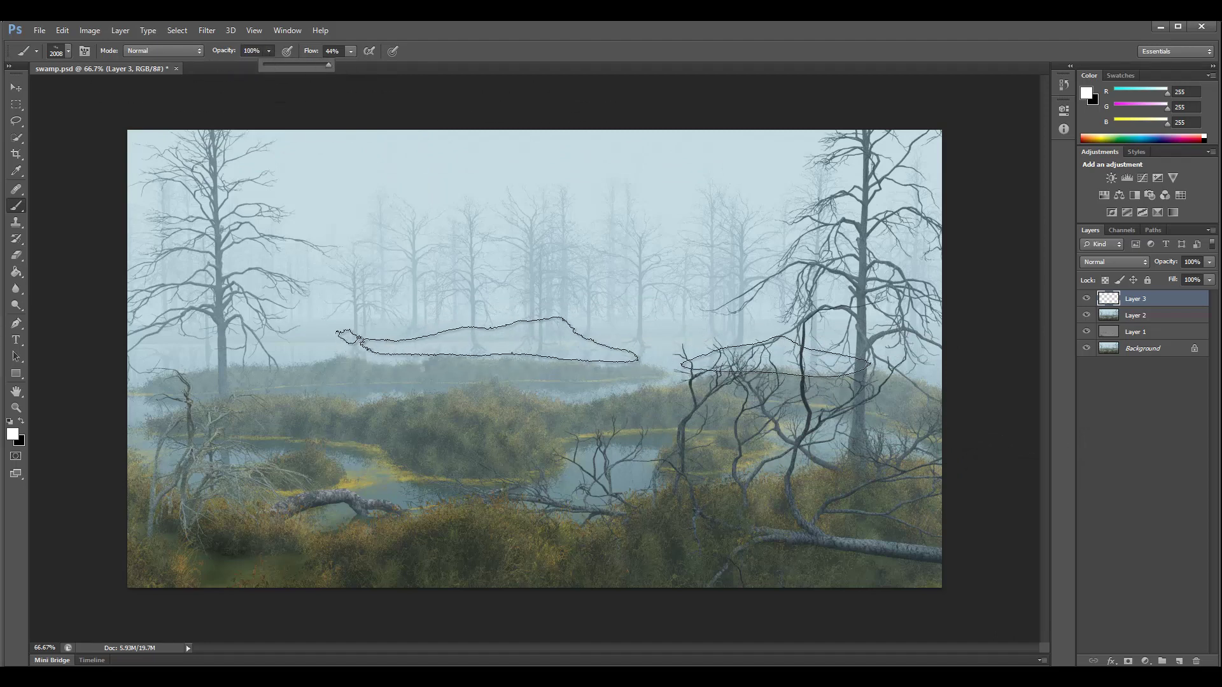
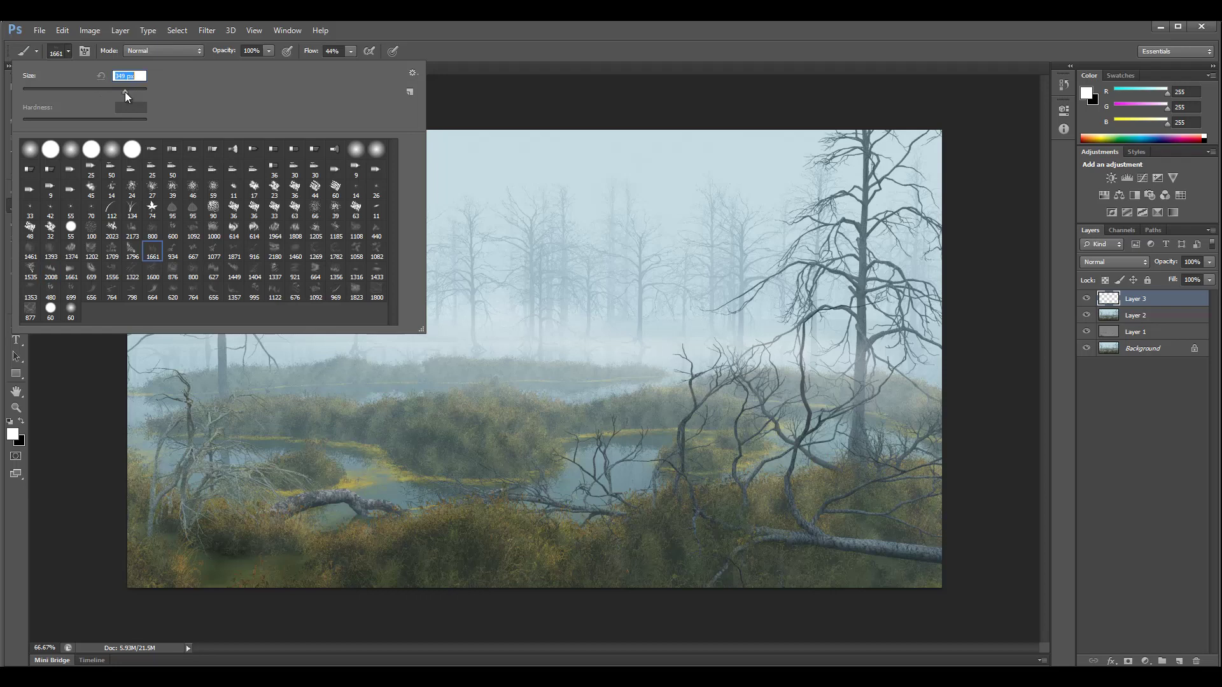
Try painting mid-gray (RGB 142) fog along the distant waterline with the textured brush at 349 px
left_click(658, 325)
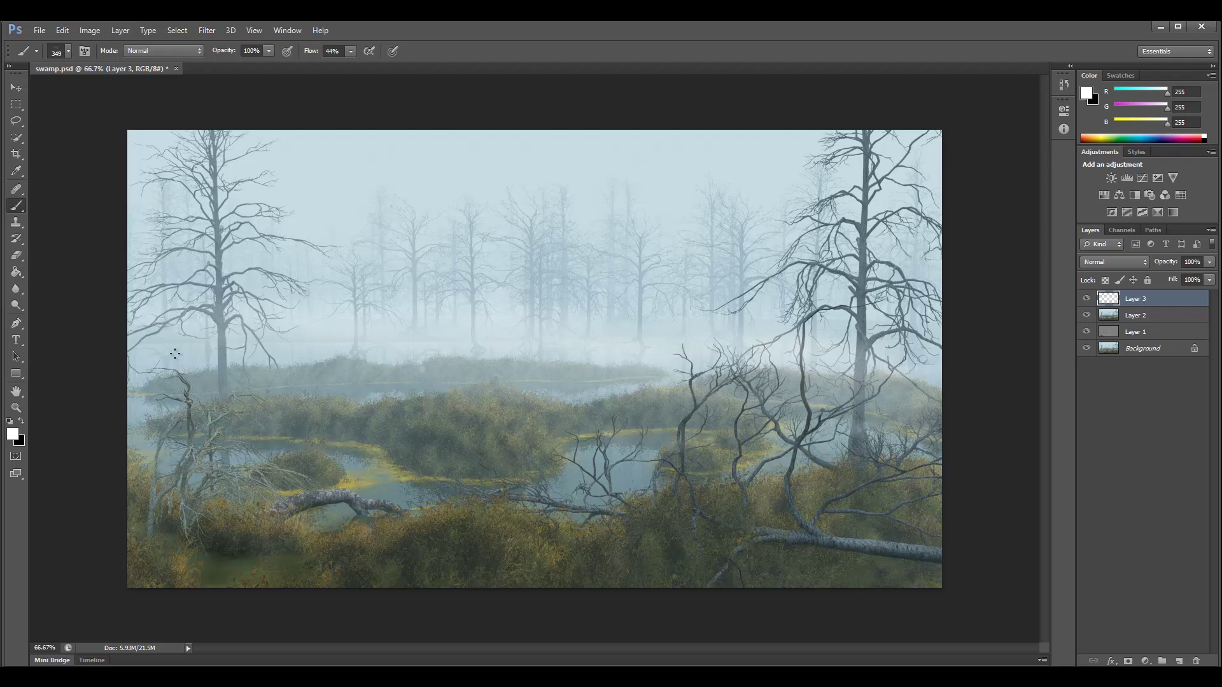
left_click(12, 433)
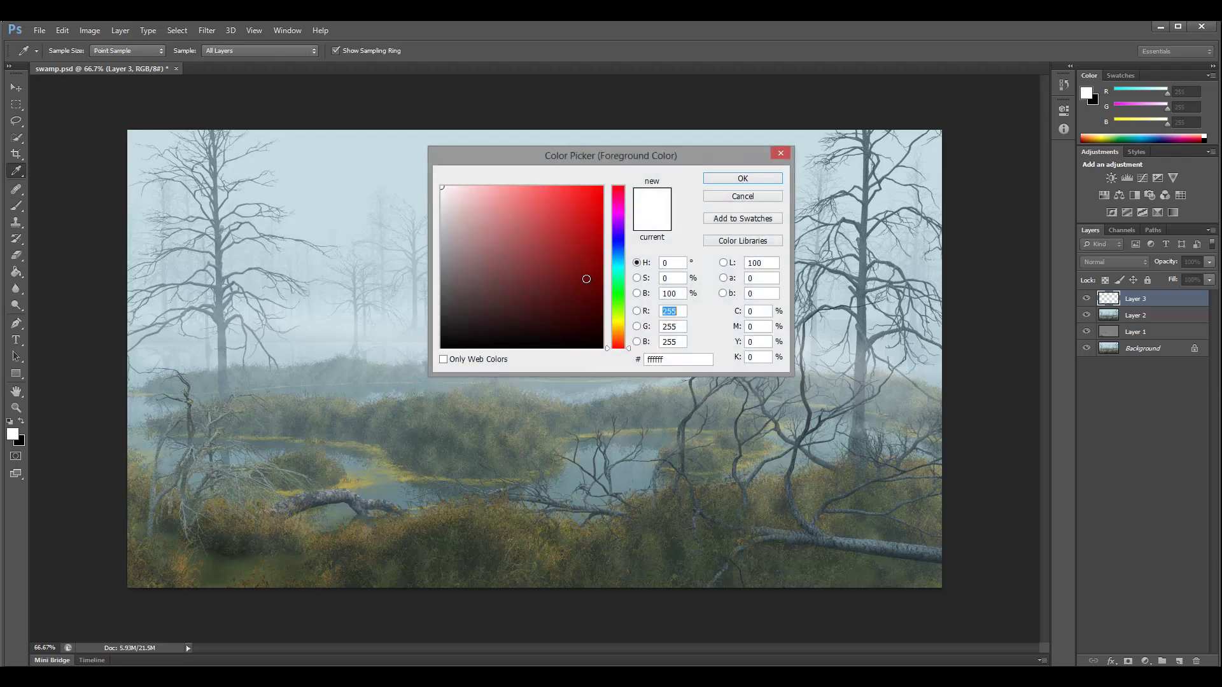
left_click_drag(486, 250, 415, 257)
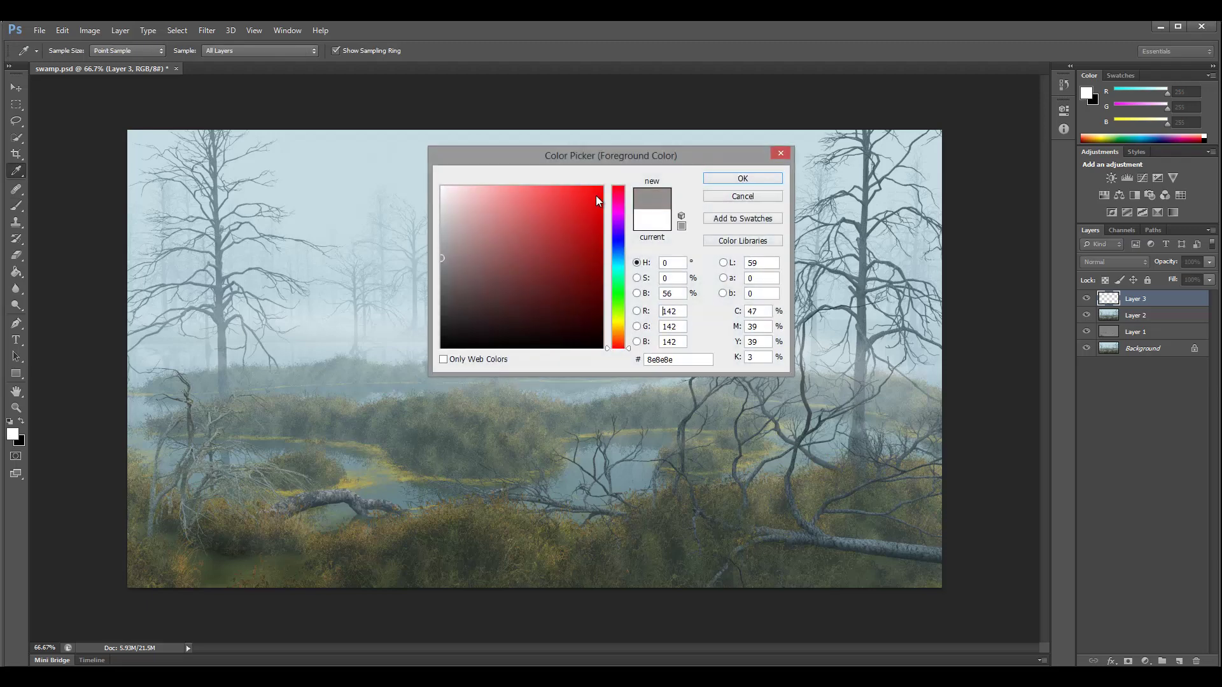
left_click(740, 180)
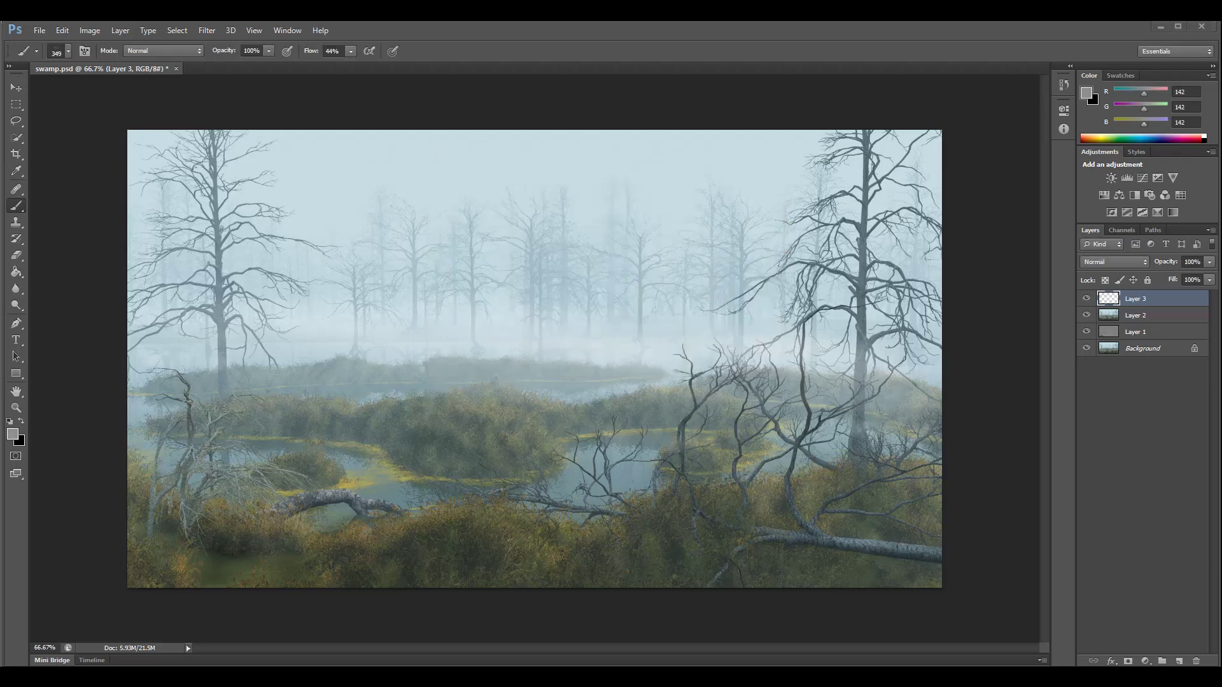
left_click(341, 345)
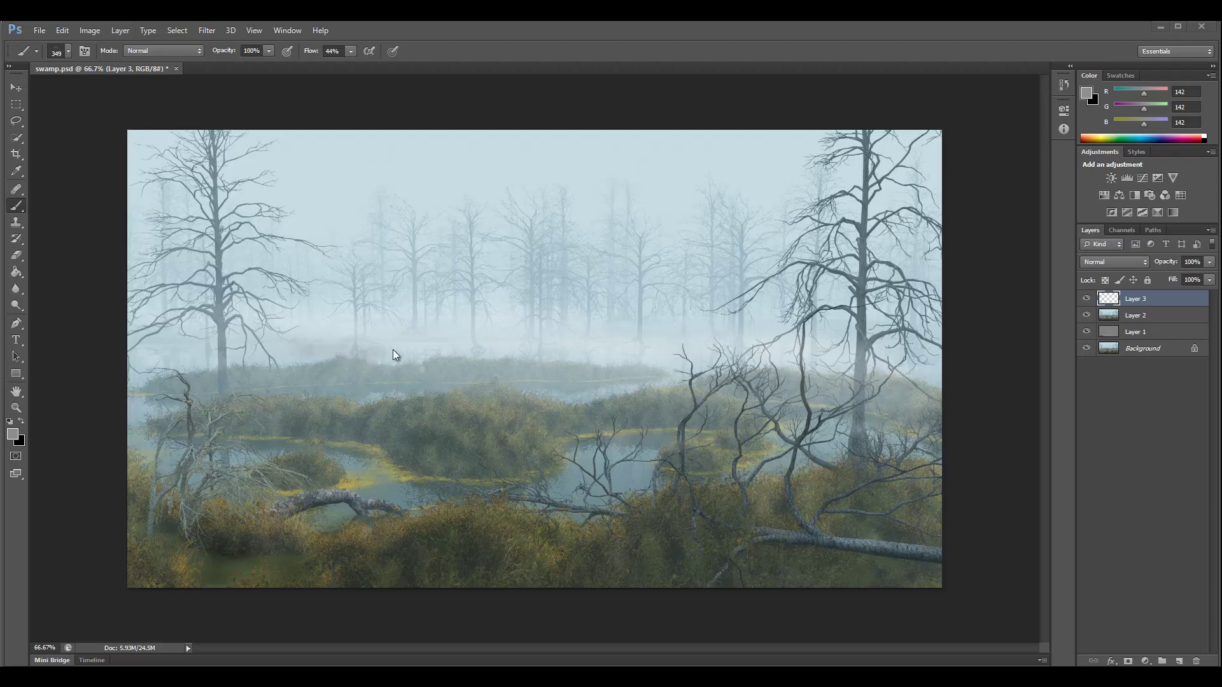
Step back through the history to remove the last fog brush strokes
left_click(1062, 83)
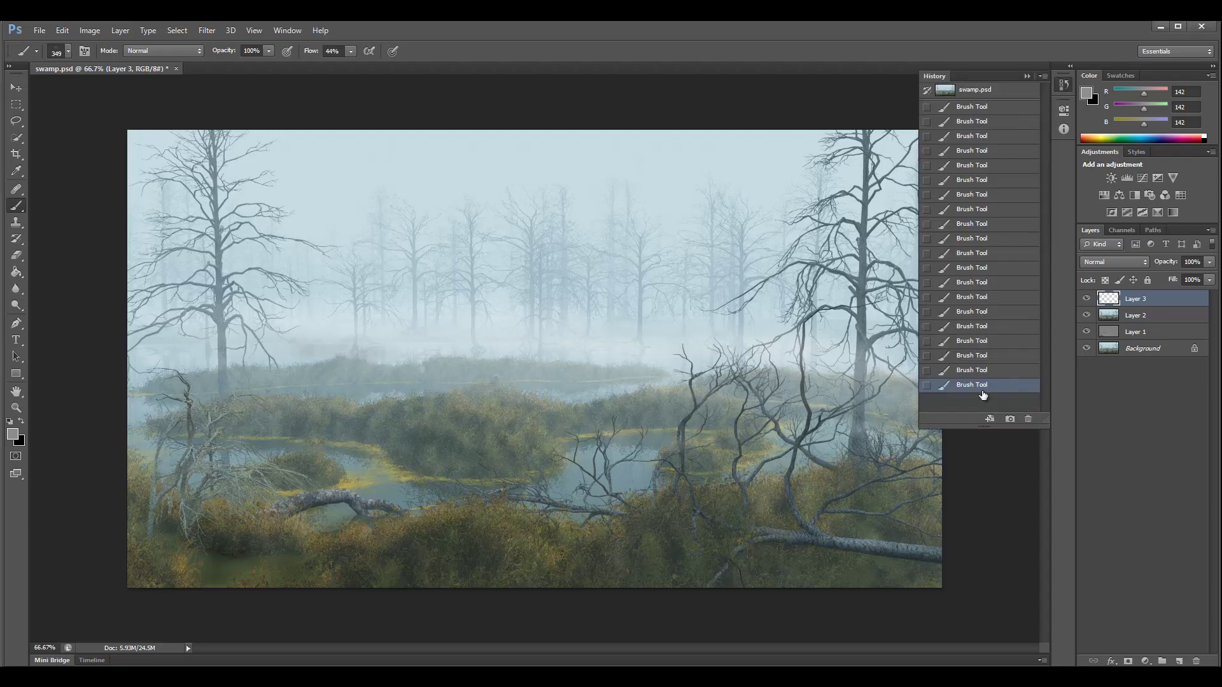
left_click(995, 358)
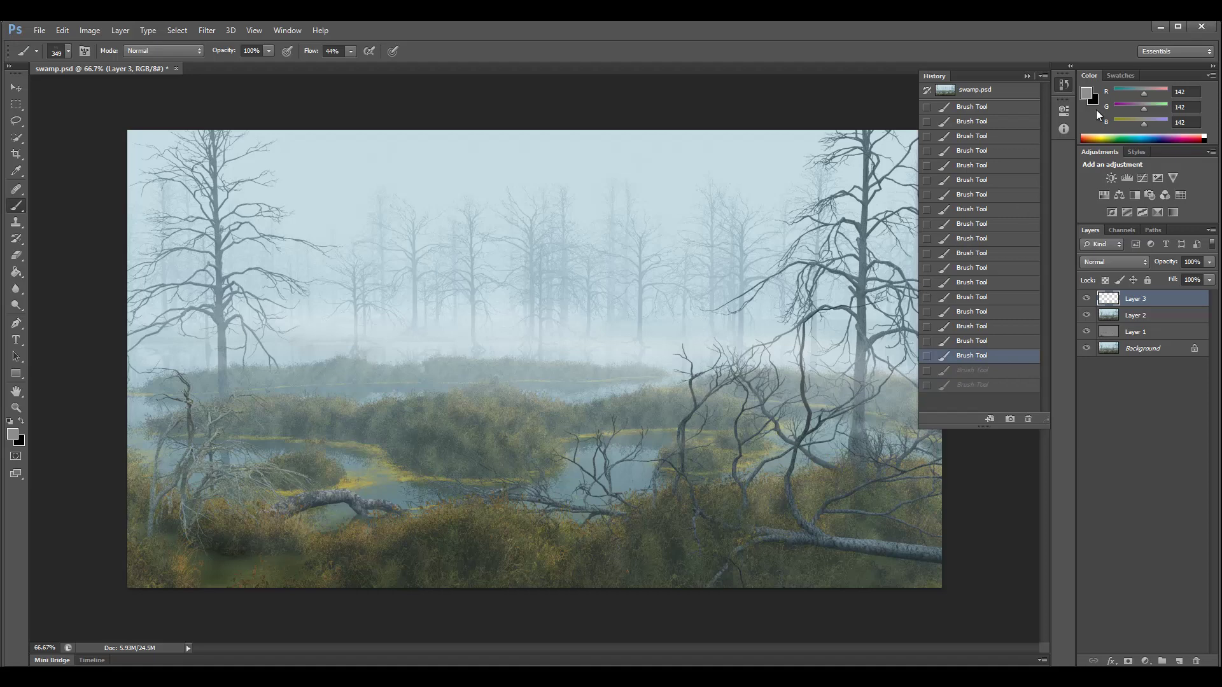
left_click(997, 341)
left_click(1062, 86)
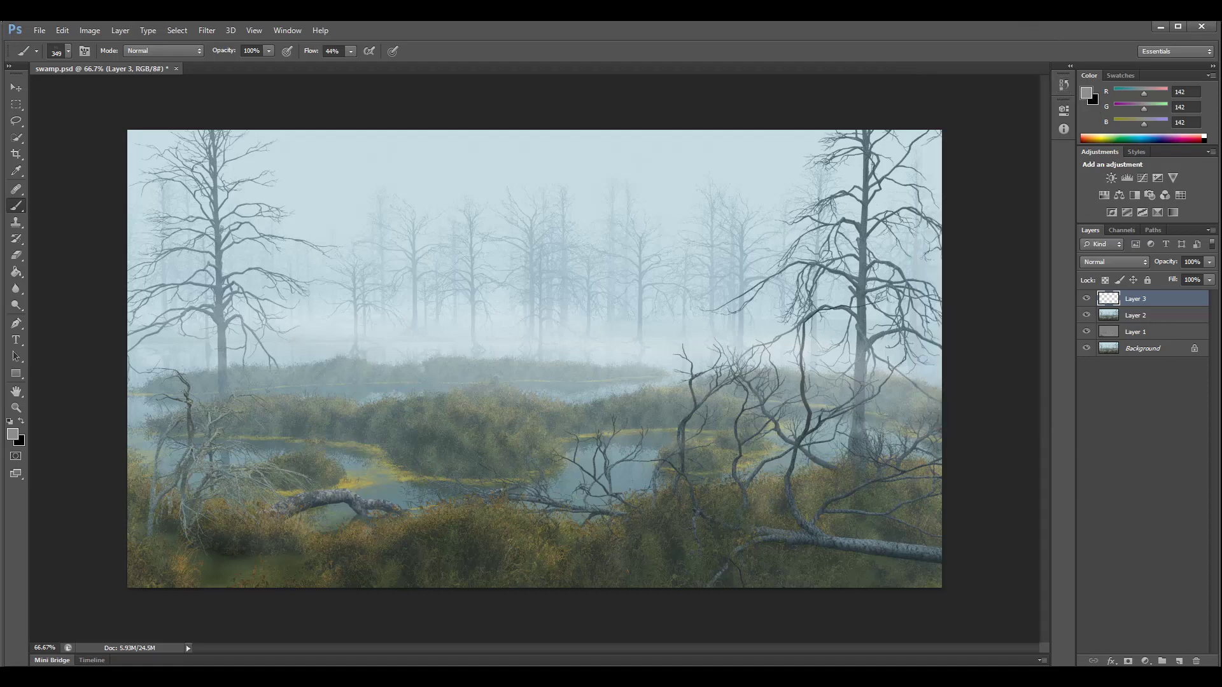
Add a new empty layer above the fog layer and set the foreground color to white
left_click(1179, 661)
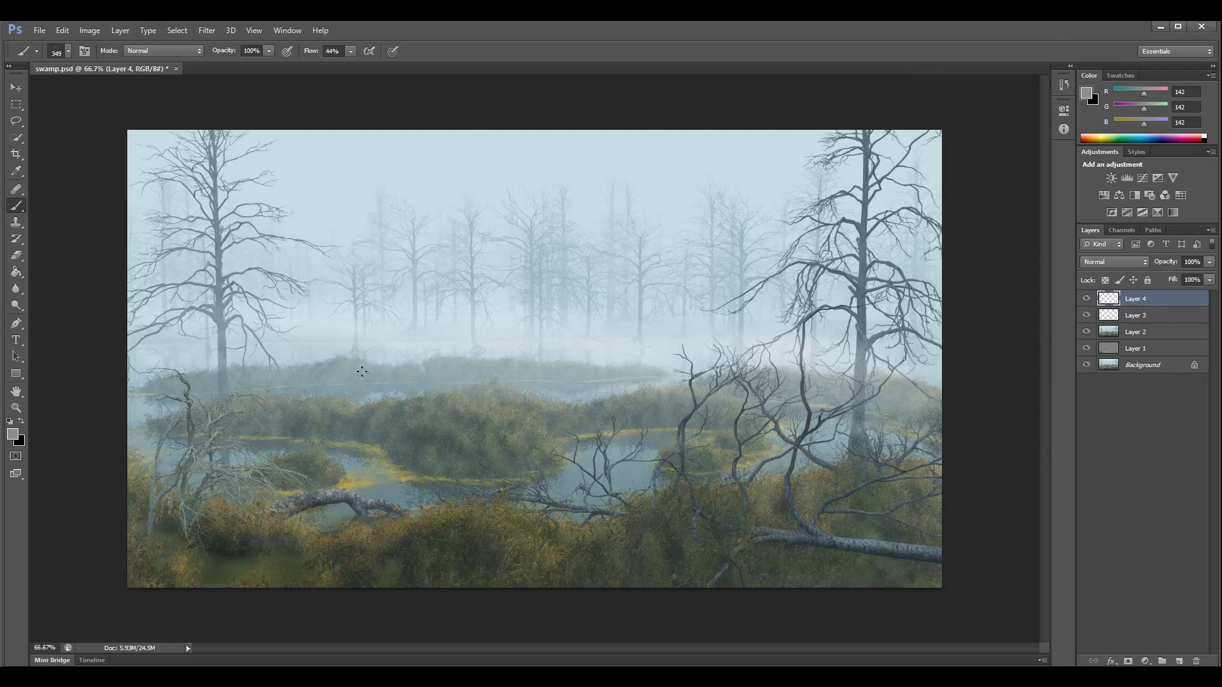
left_click(18, 435)
left_click_drag(539, 224, 357, 129)
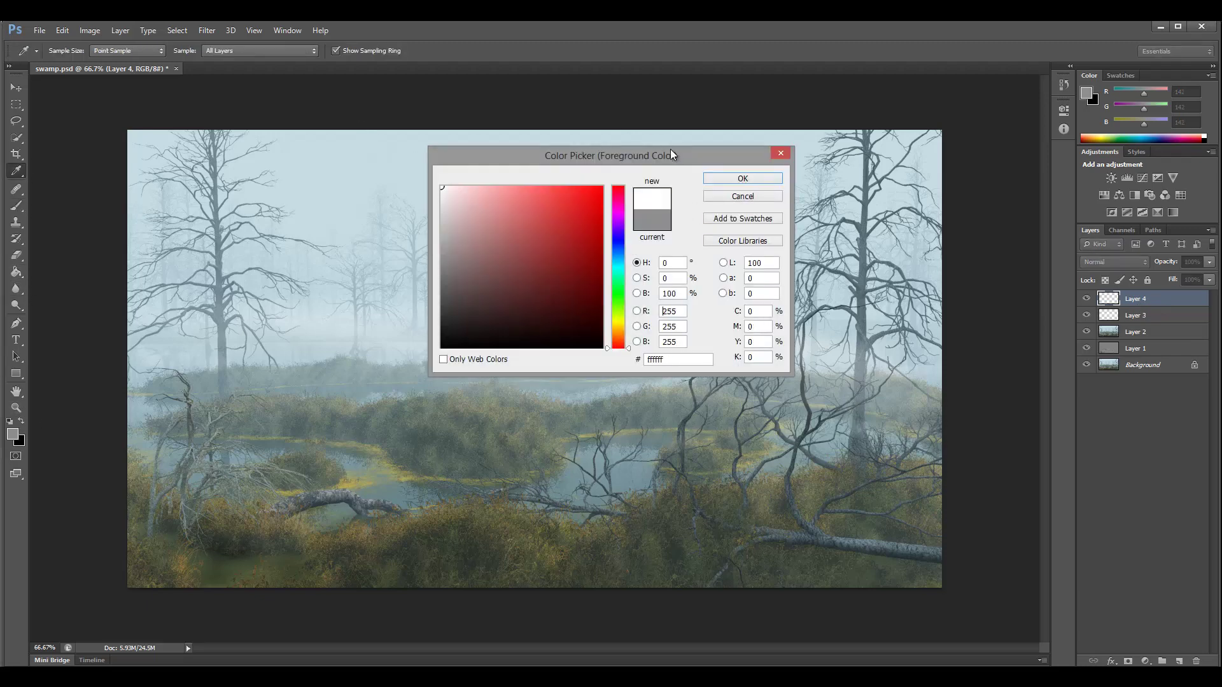
left_click(737, 179)
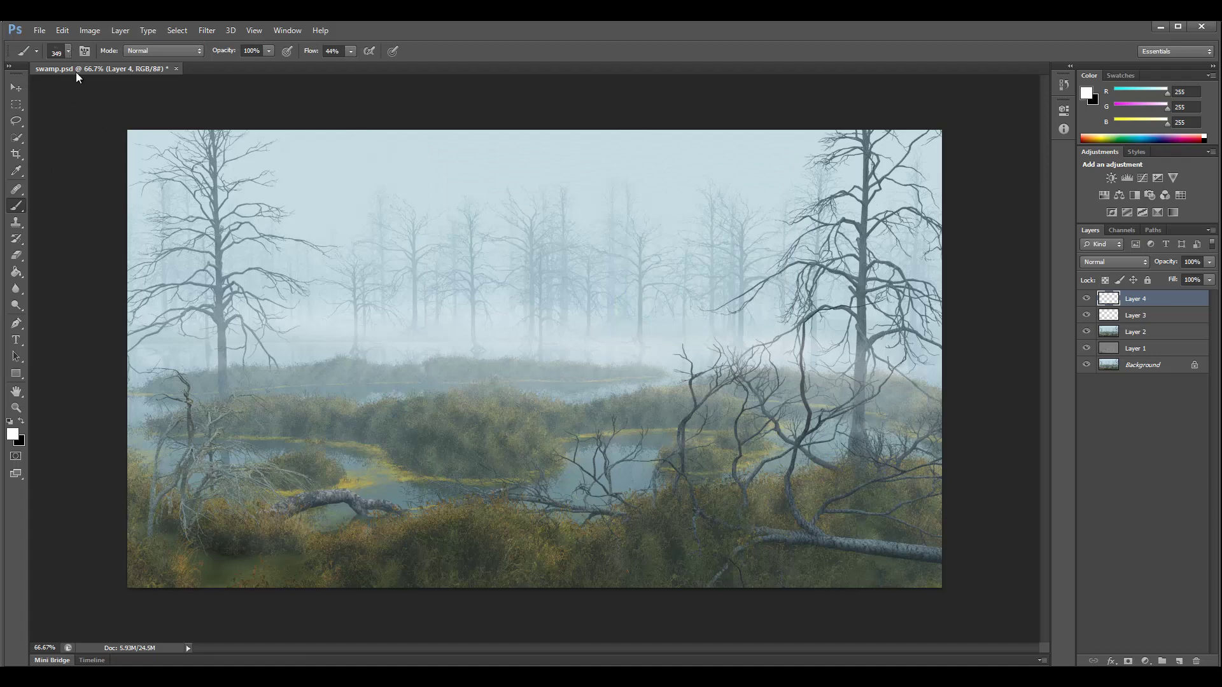
Paint white fog along the distant waterline with the 1353 textured brush resized to 329 px and flow at 87%
left_click(63, 53)
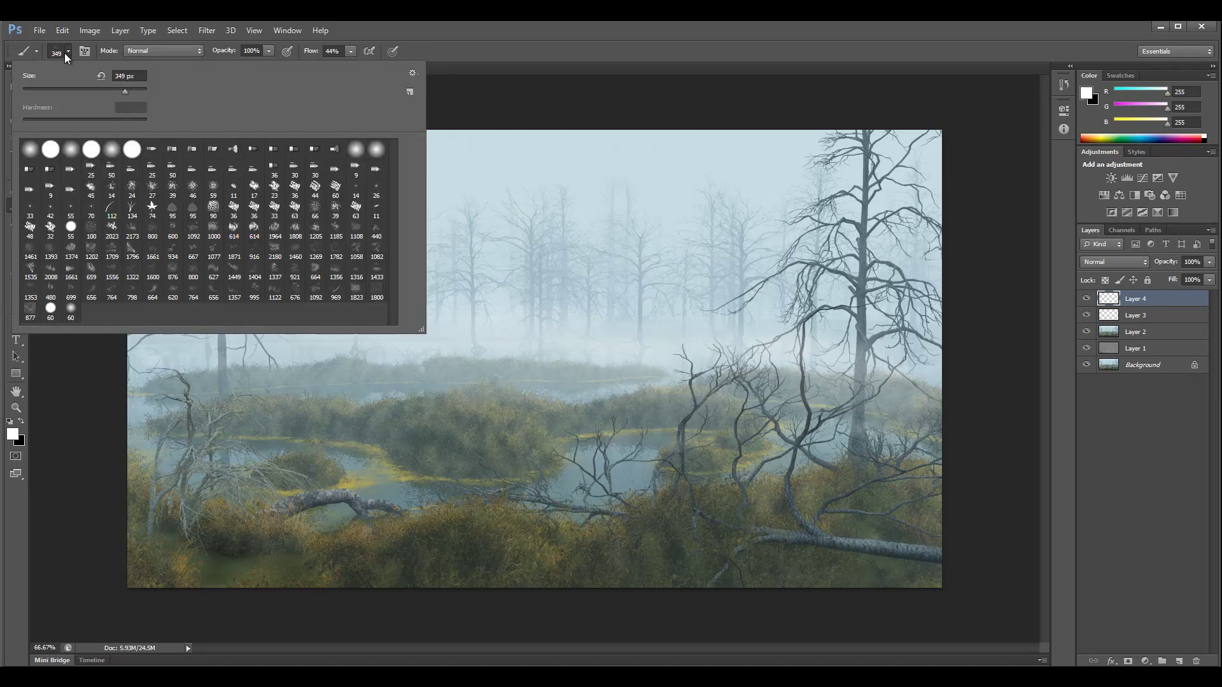
left_click(30, 292)
type("329")
key("Return")
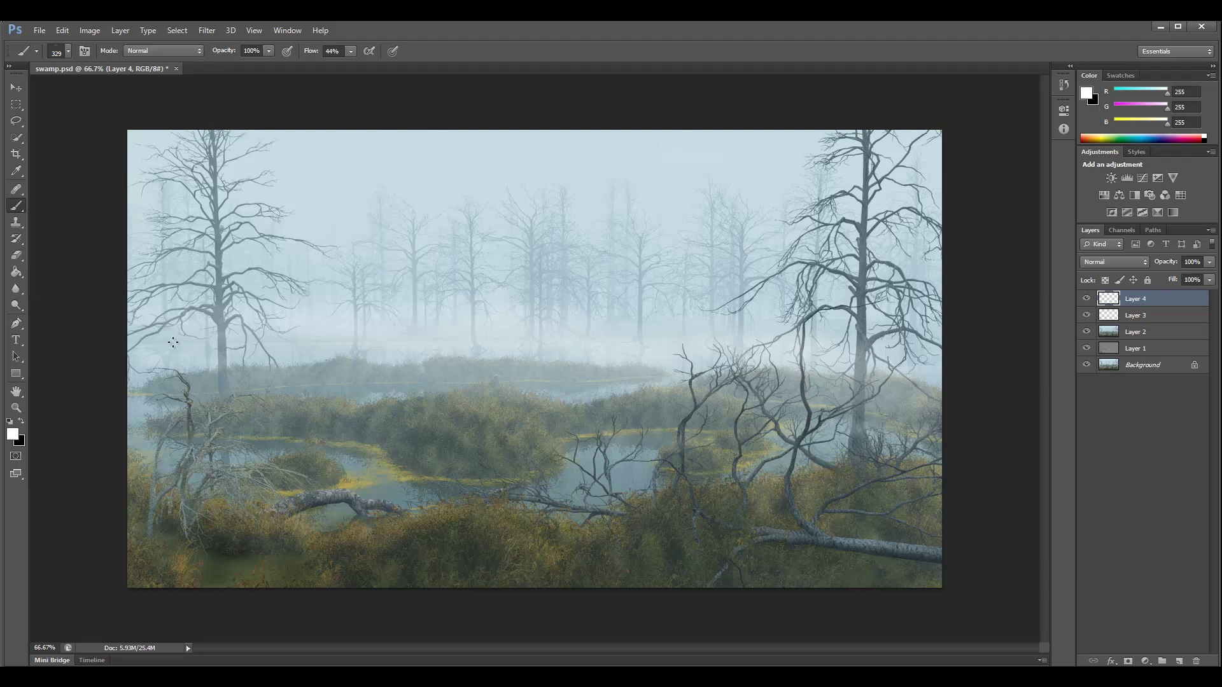
left_click(350, 53)
left_click(345, 193)
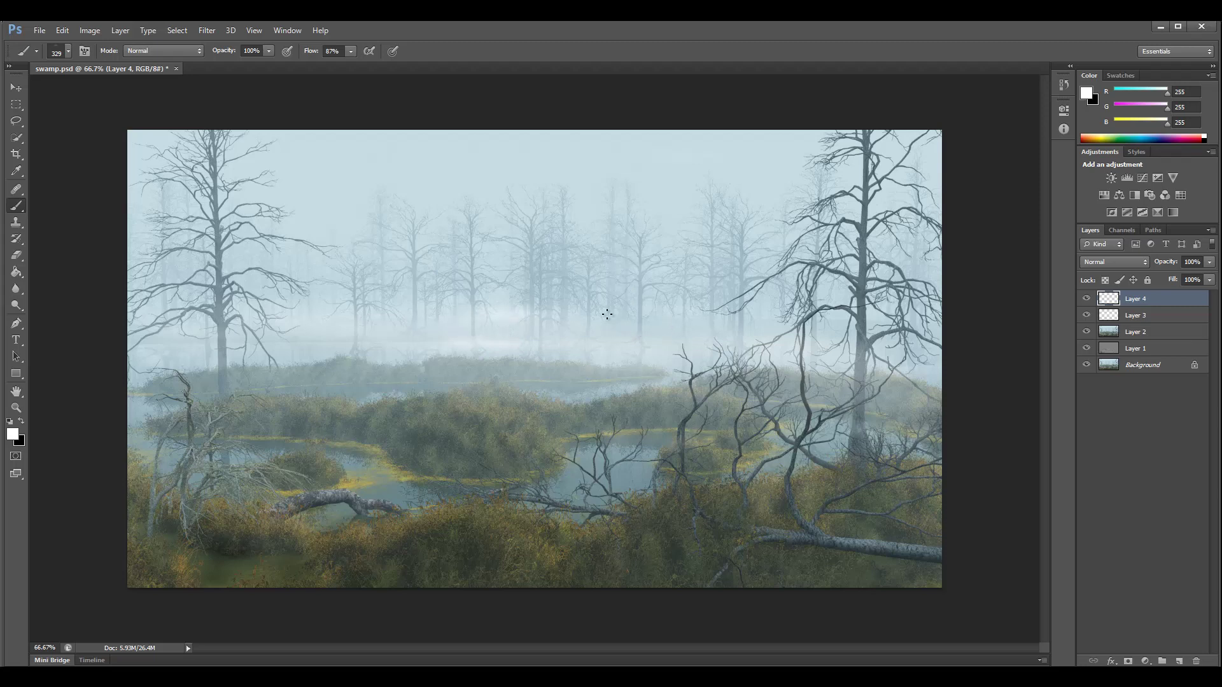
Paint a fog wisp over the grass behind the large fallen trunk with the 1082 textured brush resized to 432 px
left_click(68, 52)
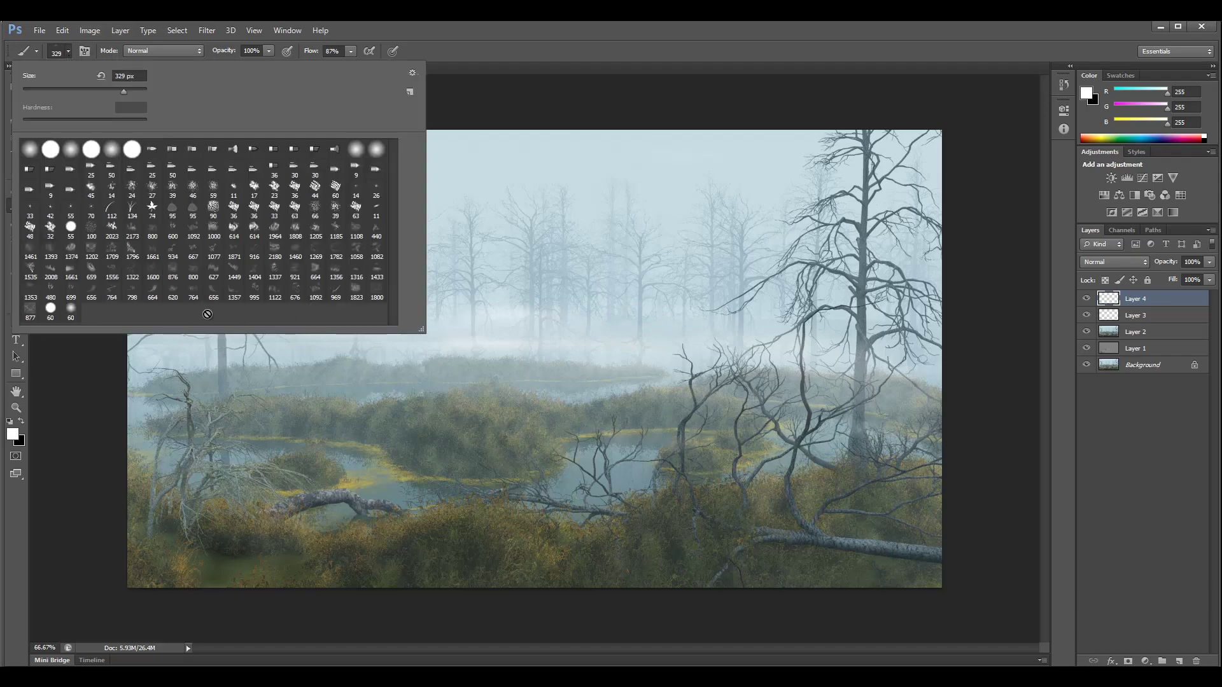
left_click(377, 251)
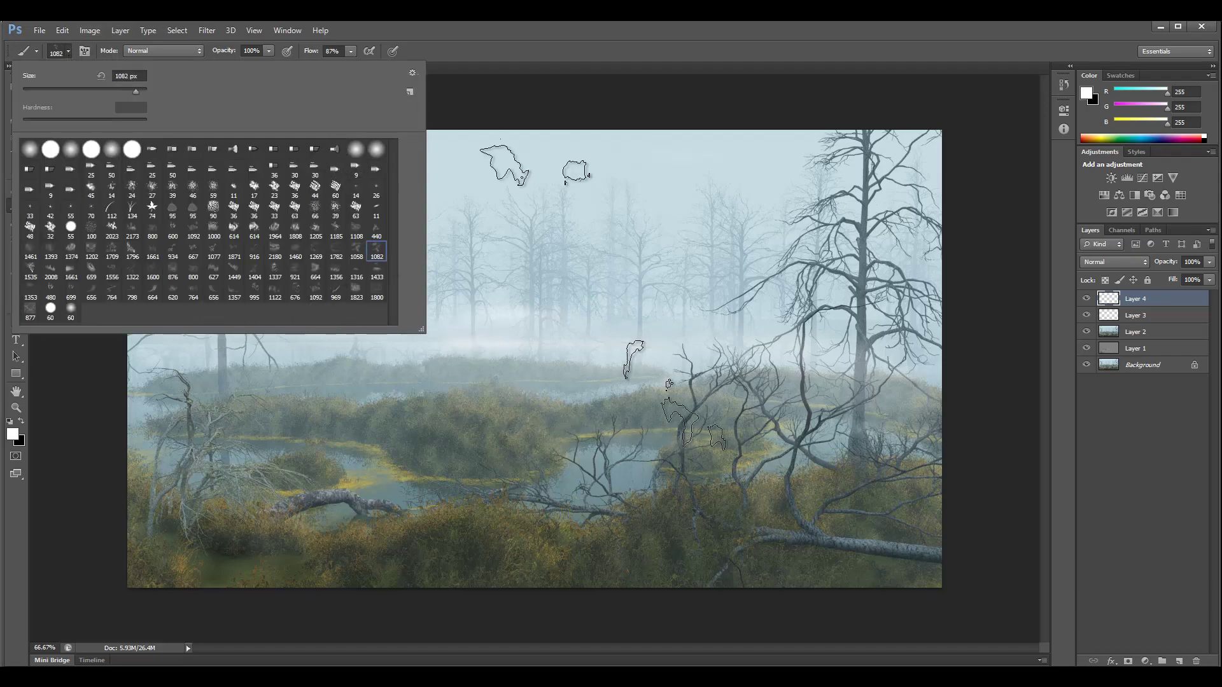
left_click(662, 299)
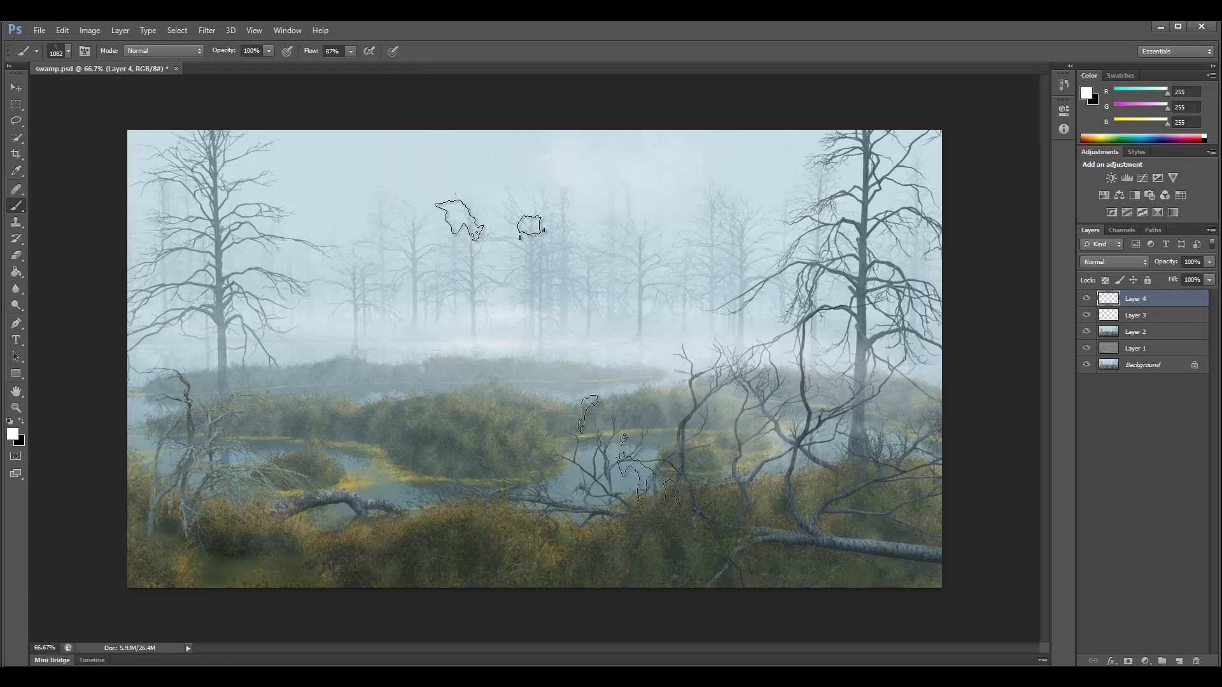
left_click(66, 51)
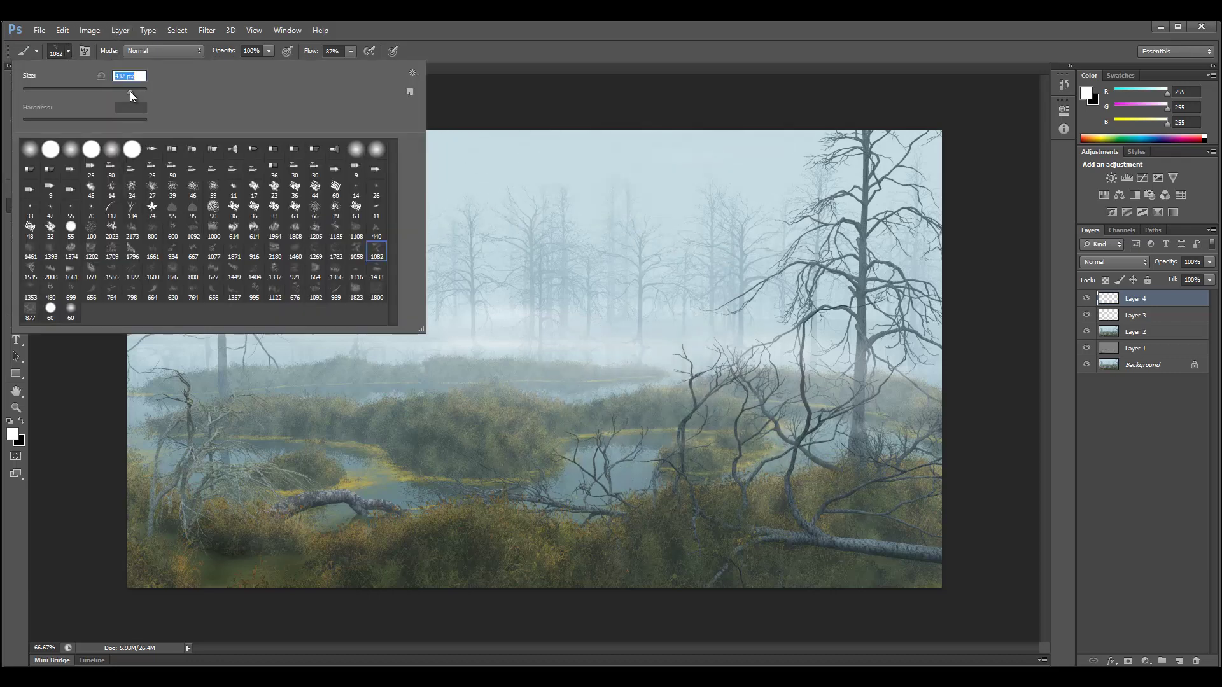
left_click(884, 477)
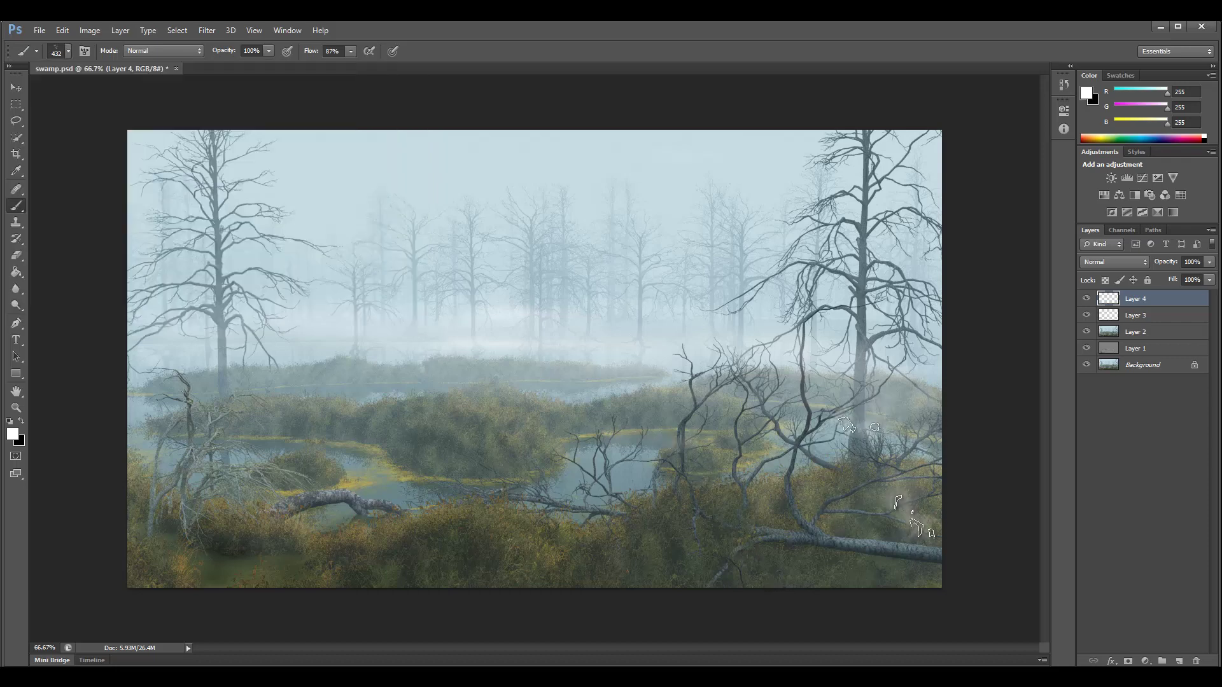
Paint fog over the foreground grass below the small bare tree with the 667 textured brush resized to 484 px
left_click(70, 51)
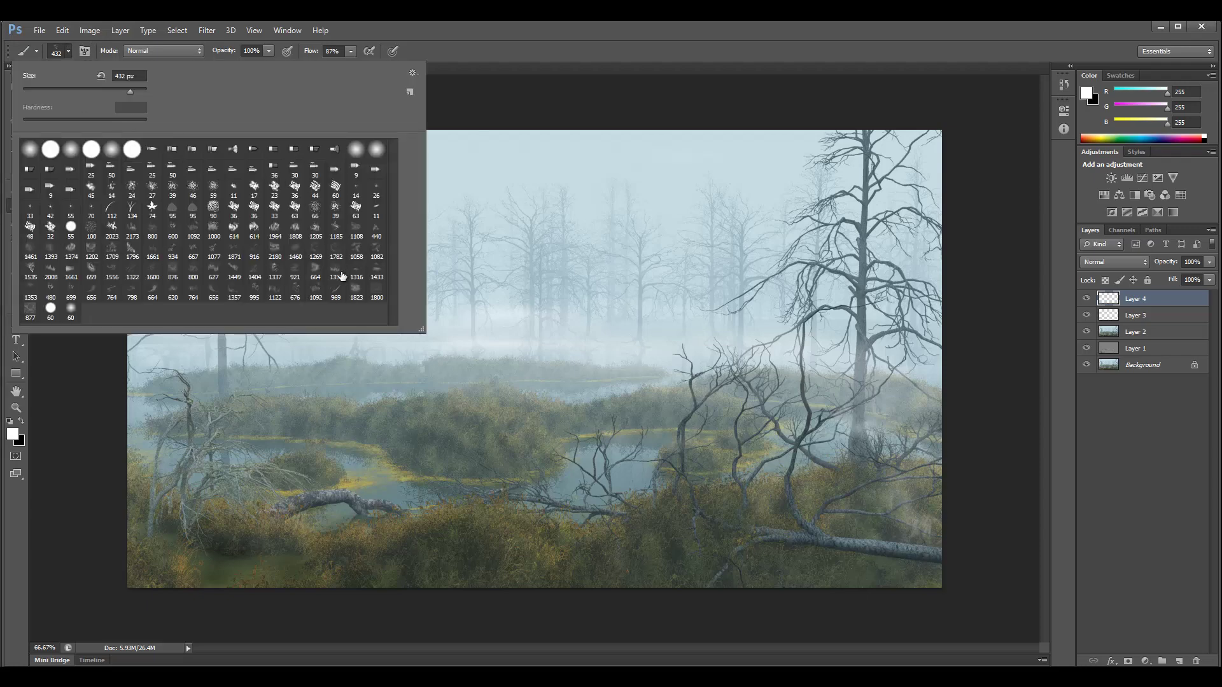
left_click(193, 252)
left_click_drag(134, 92, 133, 92)
key("Return")
left_click_drag(191, 547, 314, 607)
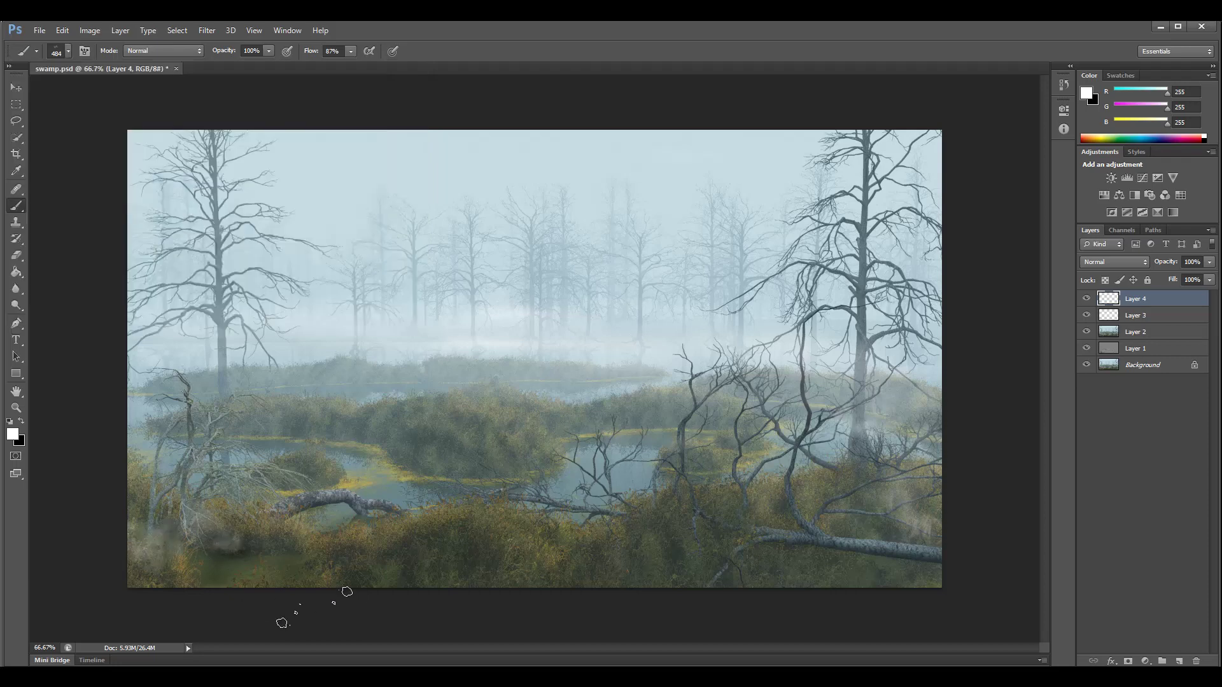
key("ctrl+z")
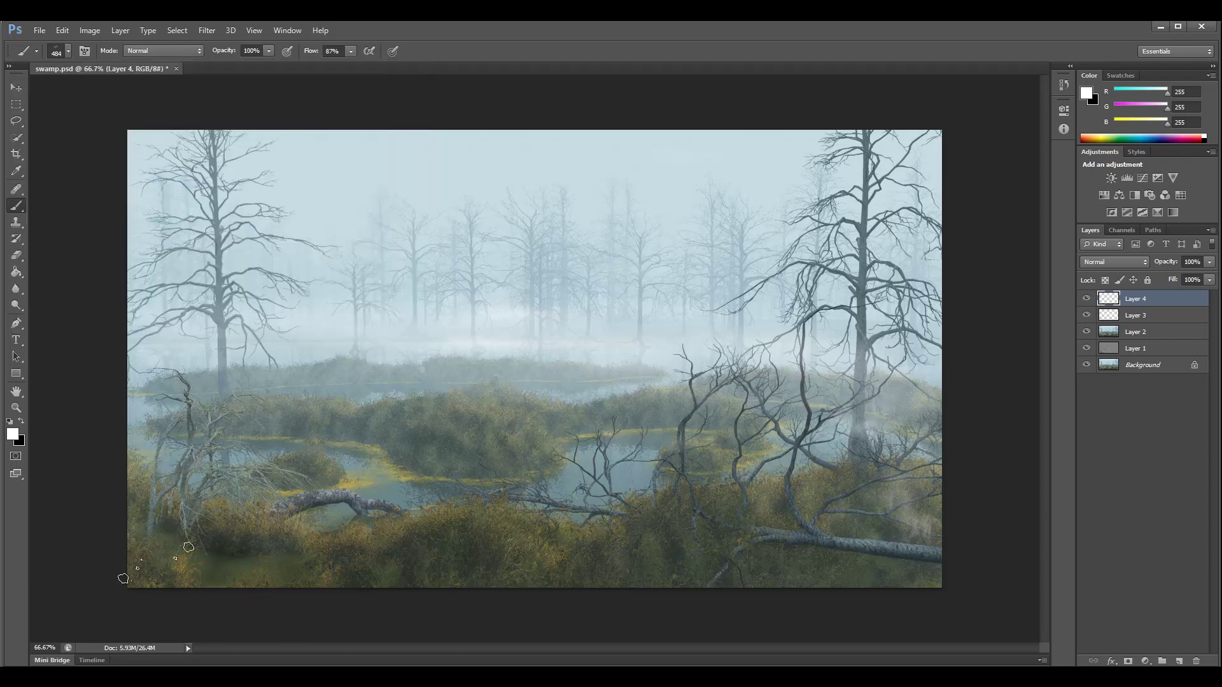
left_click(156, 563)
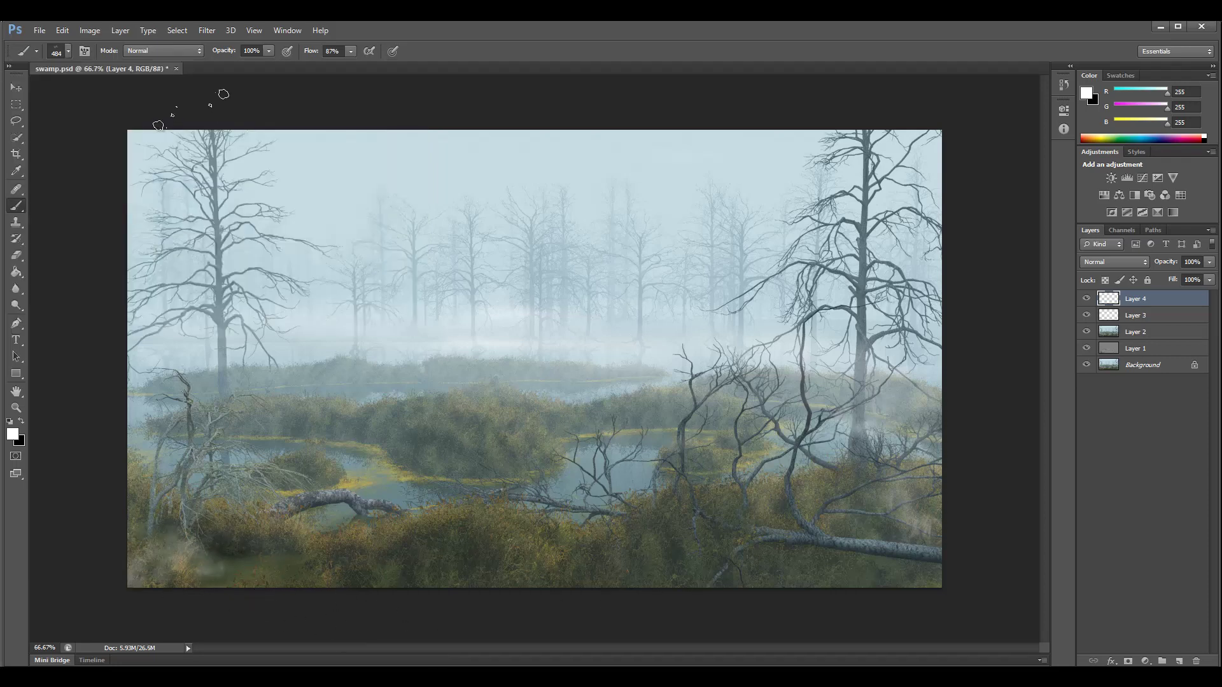
Paint light fog over the foreground grass and around the large fallen trunk with the 1782 textured brush resized to 484 px
left_click(69, 51)
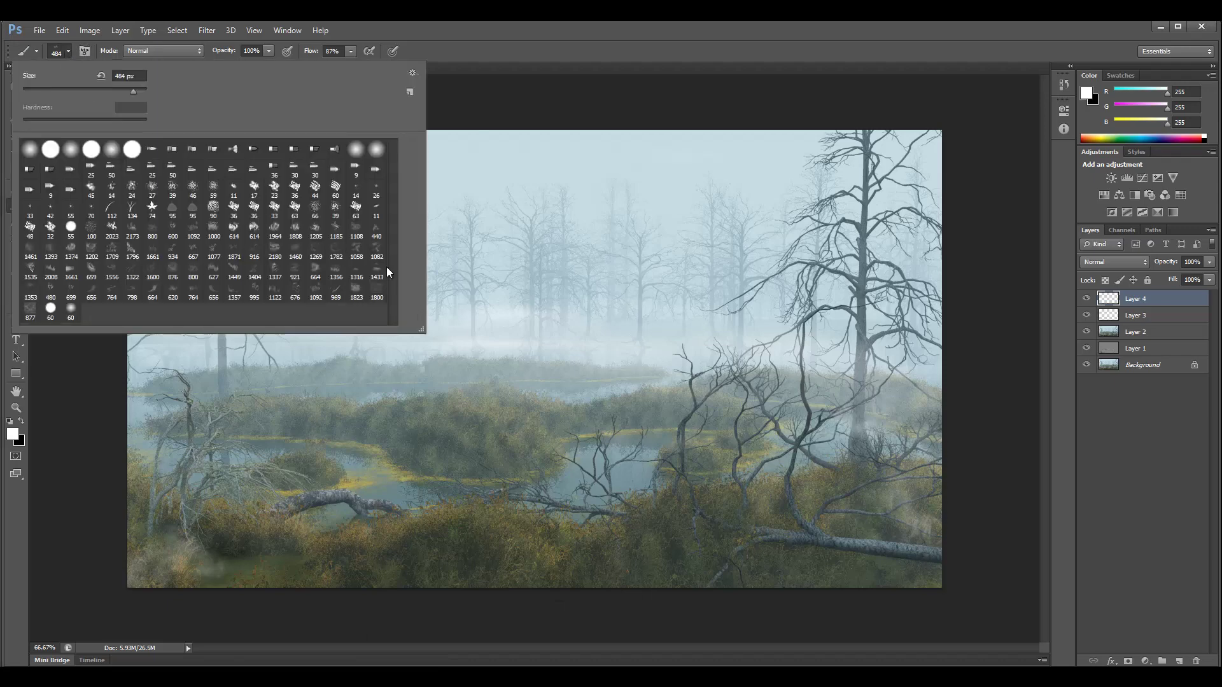
left_click(336, 250)
left_click(631, 527)
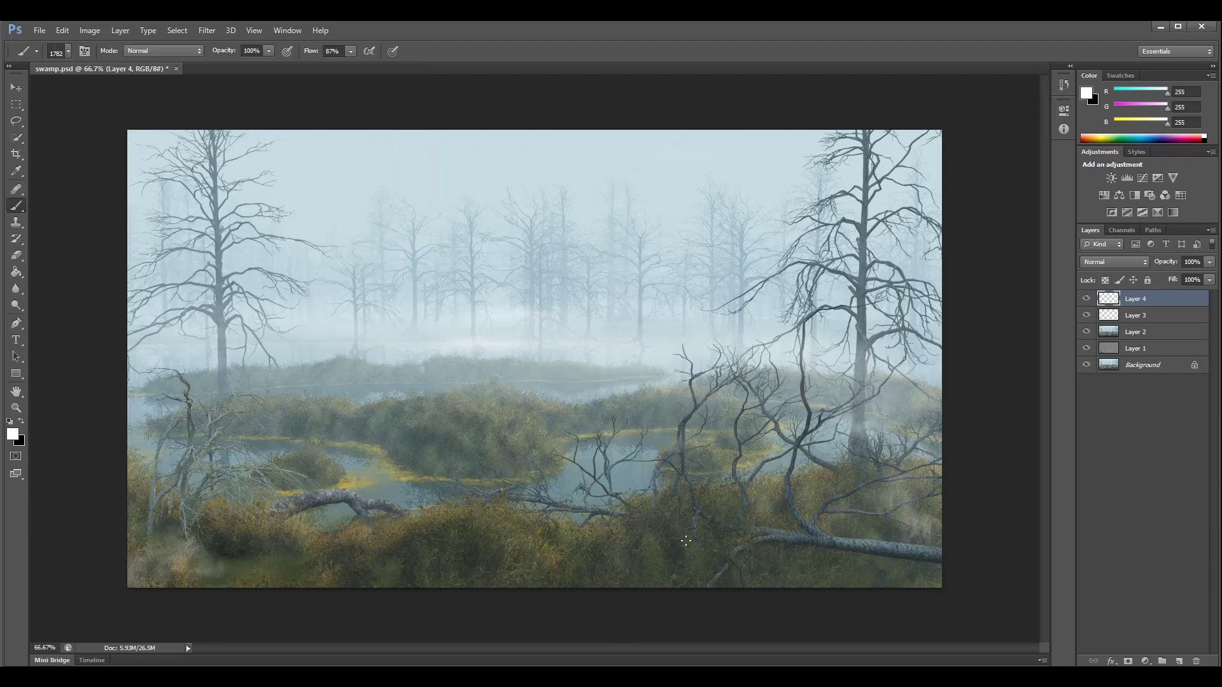
left_click(68, 54)
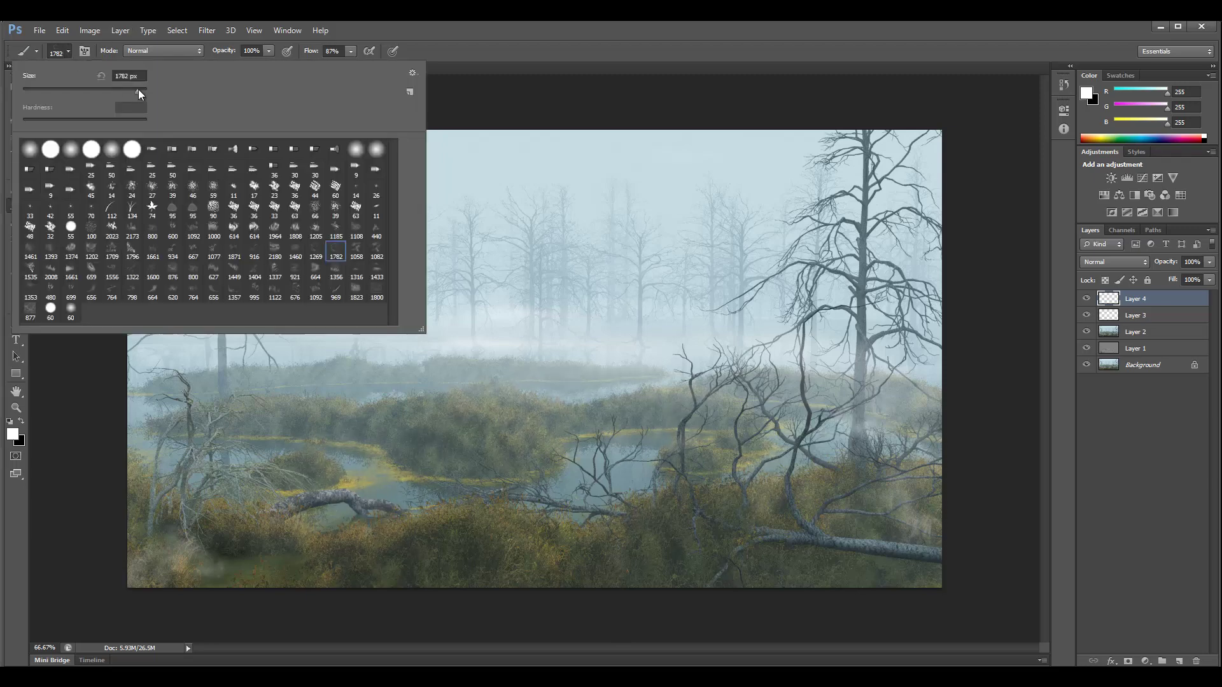
left_click_drag(129, 91, 134, 91)
left_click(439, 573)
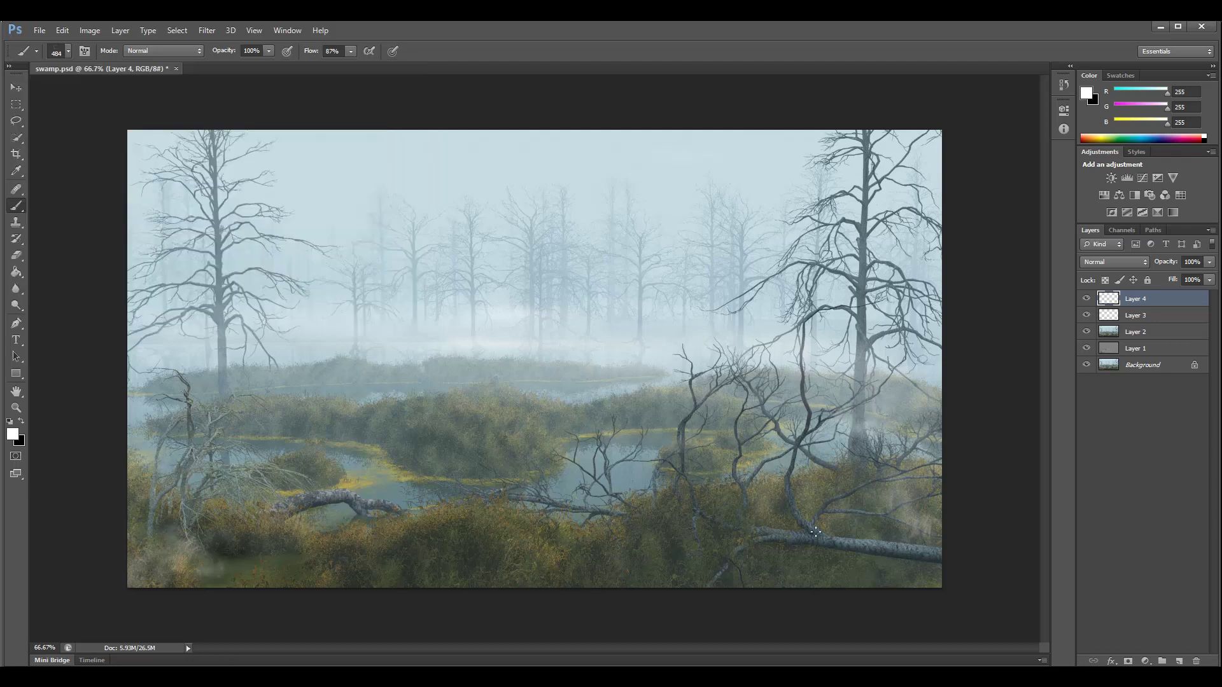
left_click(777, 573)
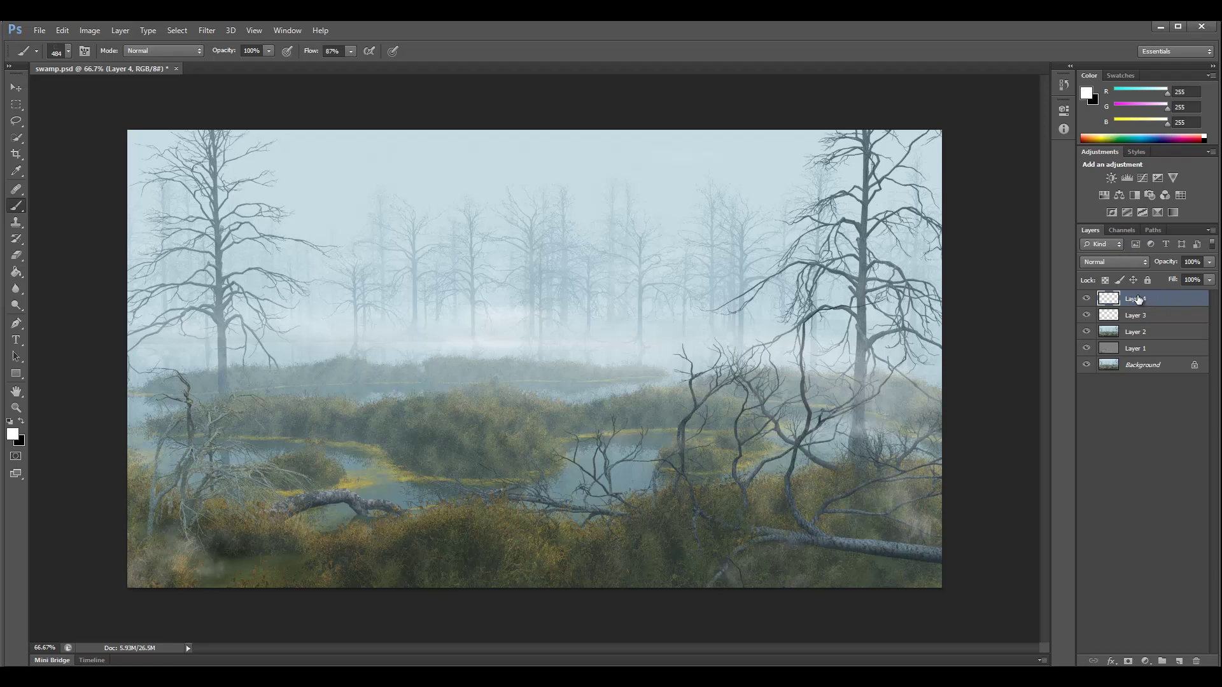
Group two stamped copies of the visible image and set the group's blend mode to Overlay
key("ctrl+shift+alt+e")
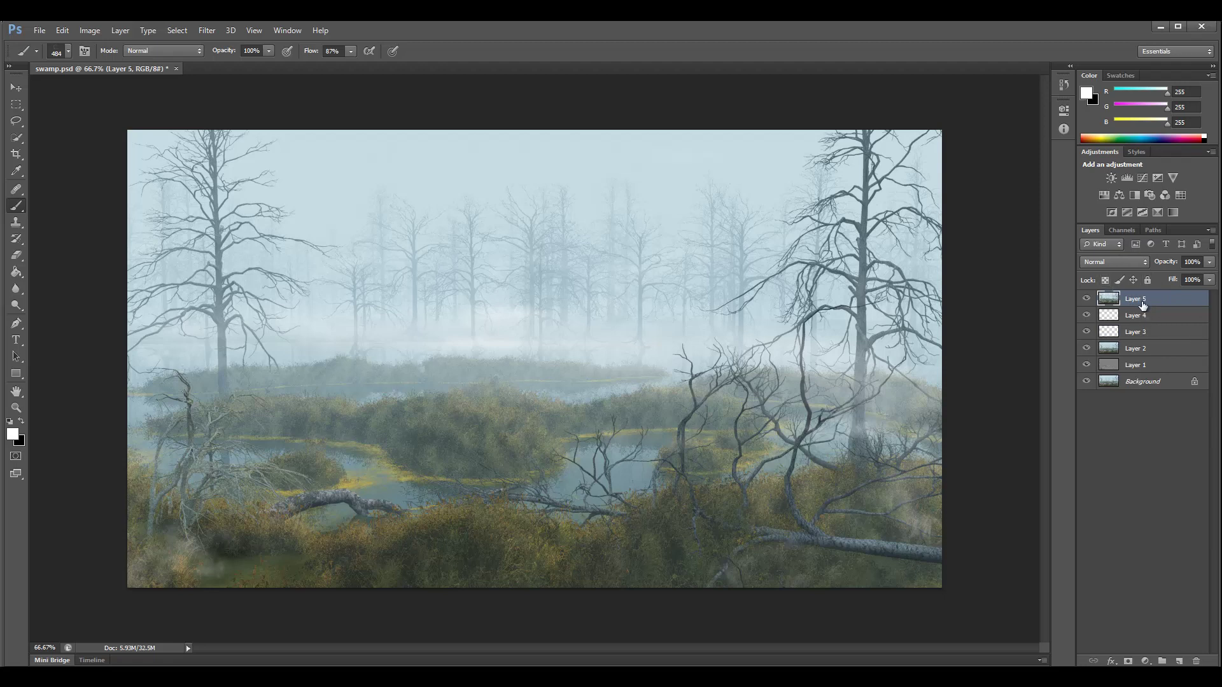
key("ctrl+shift+alt+e")
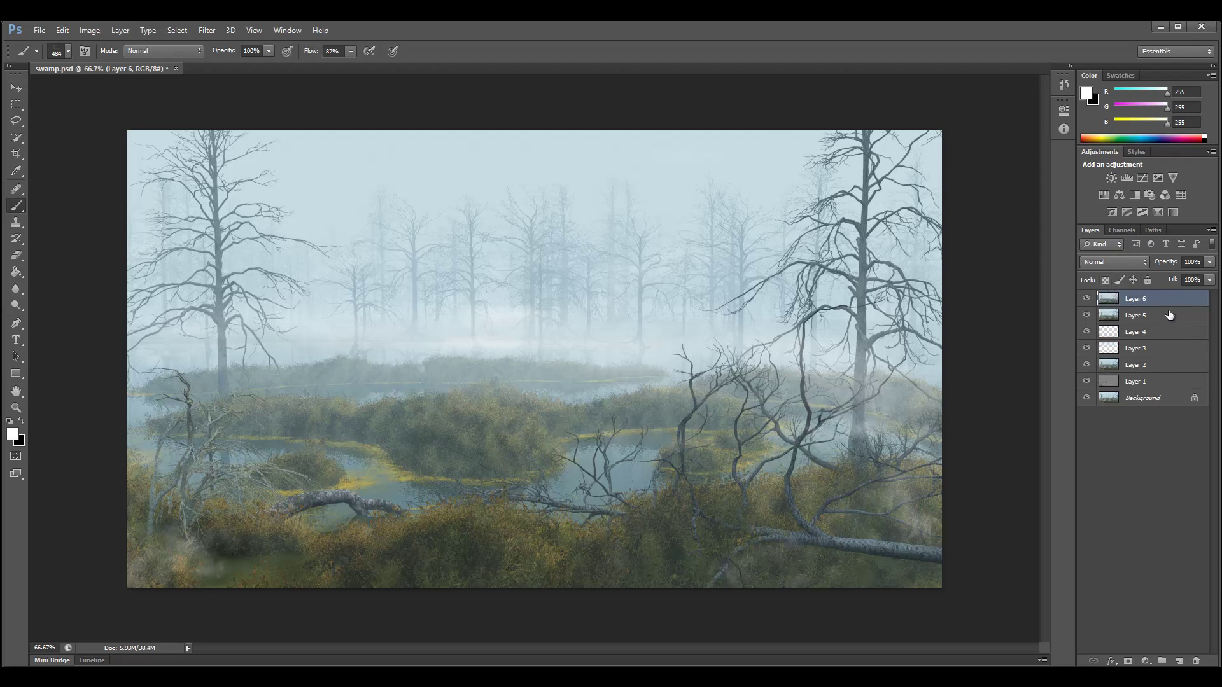
left_click(1170, 315, "shift")
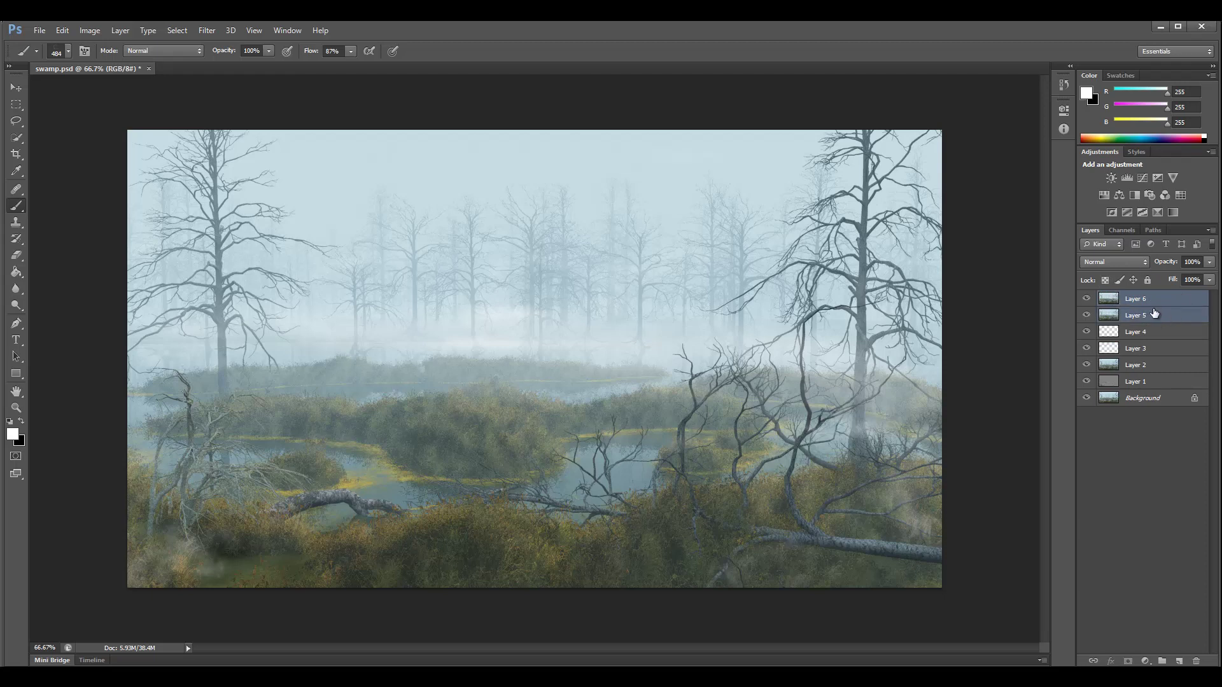
key("ctrl+g")
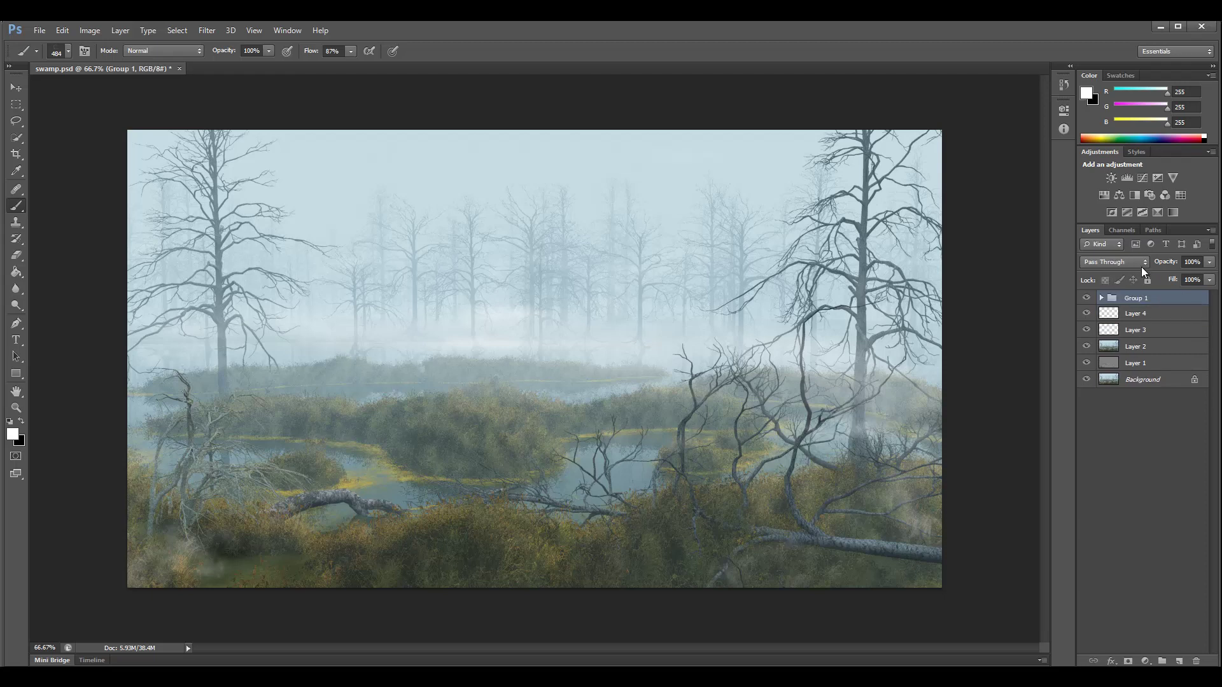
left_click(1141, 259)
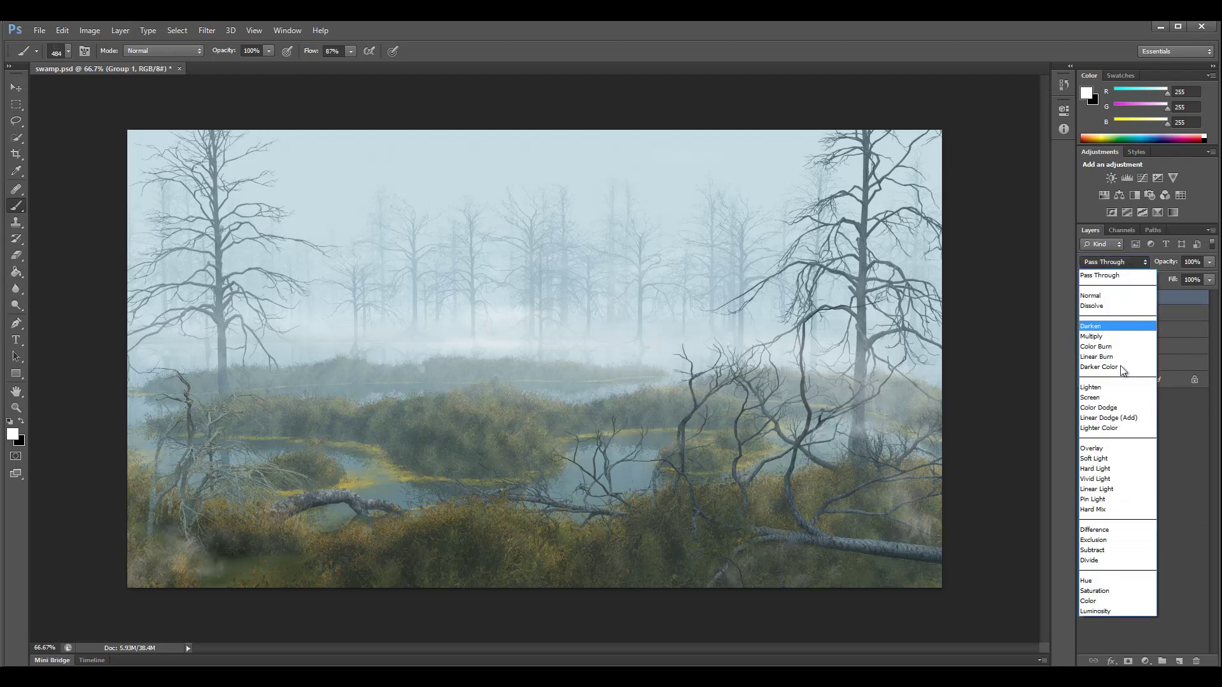
left_click(1126, 446)
Set the blend mode of the upper stamped layer inside the group to Vivid Light and invert its colours
left_click(1102, 298)
left_click(1145, 313)
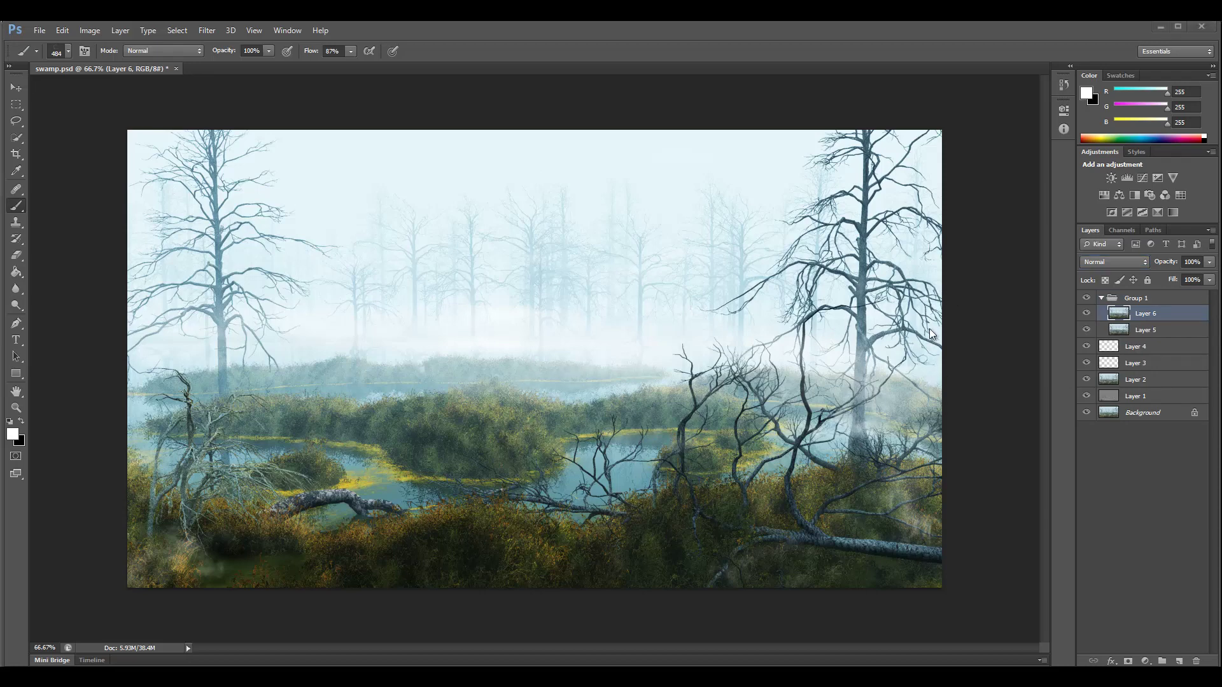
left_click(1130, 262)
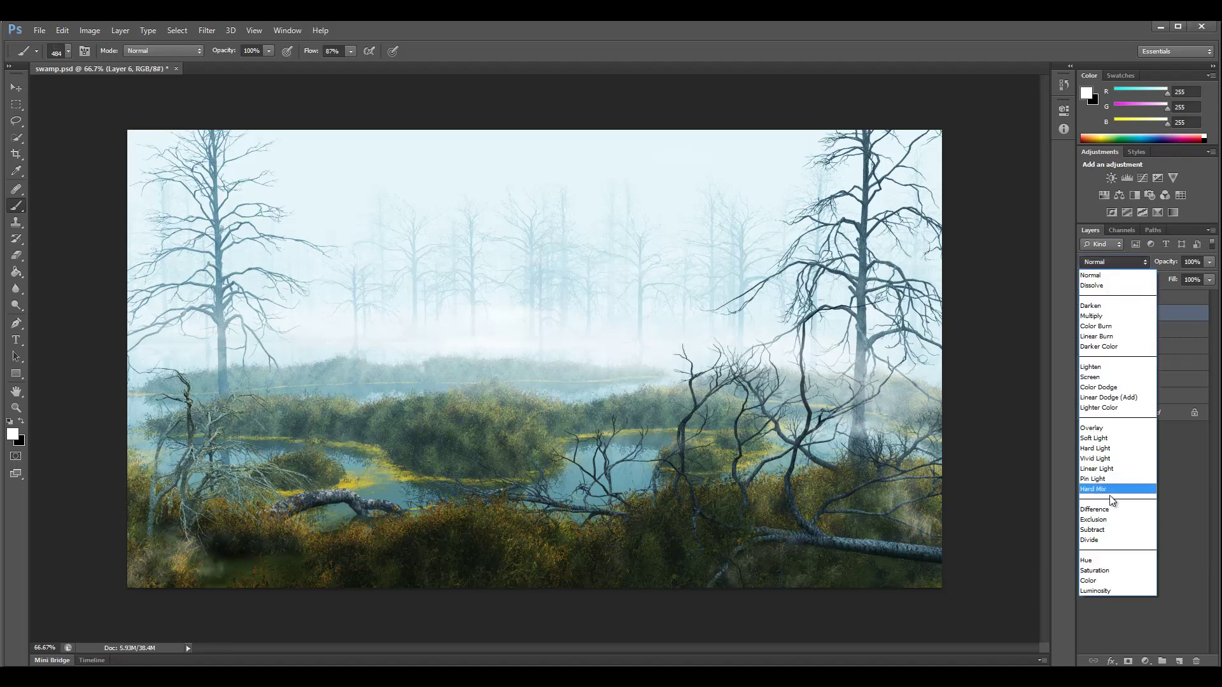
left_click(1111, 460)
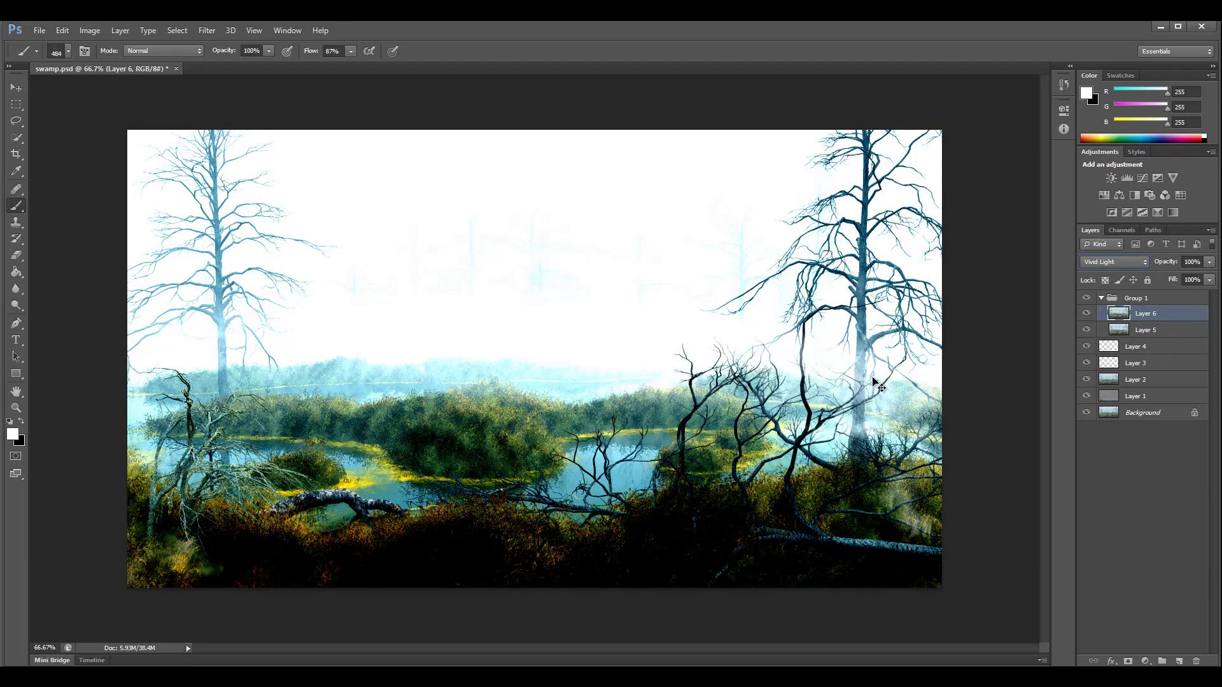
key("ctrl+i")
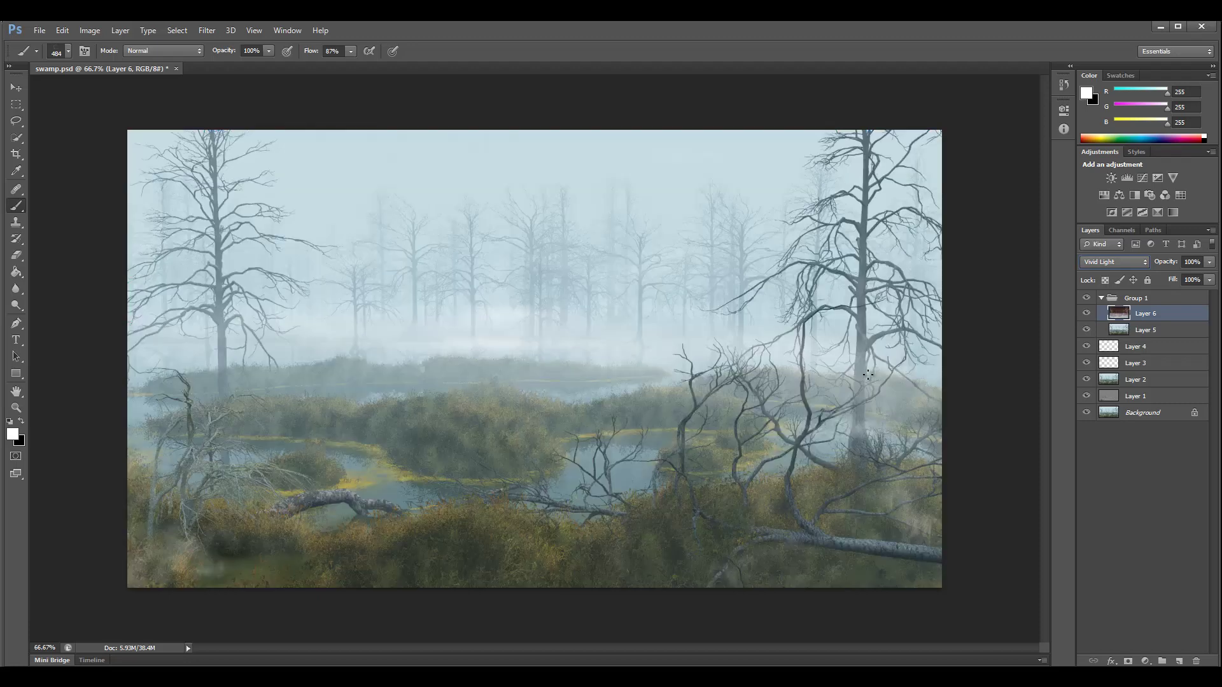
Apply a Surface Blur with an 11-pixel radius and adjusted threshold to the inverted layer
left_click(200, 29)
mouse_move(315, 162)
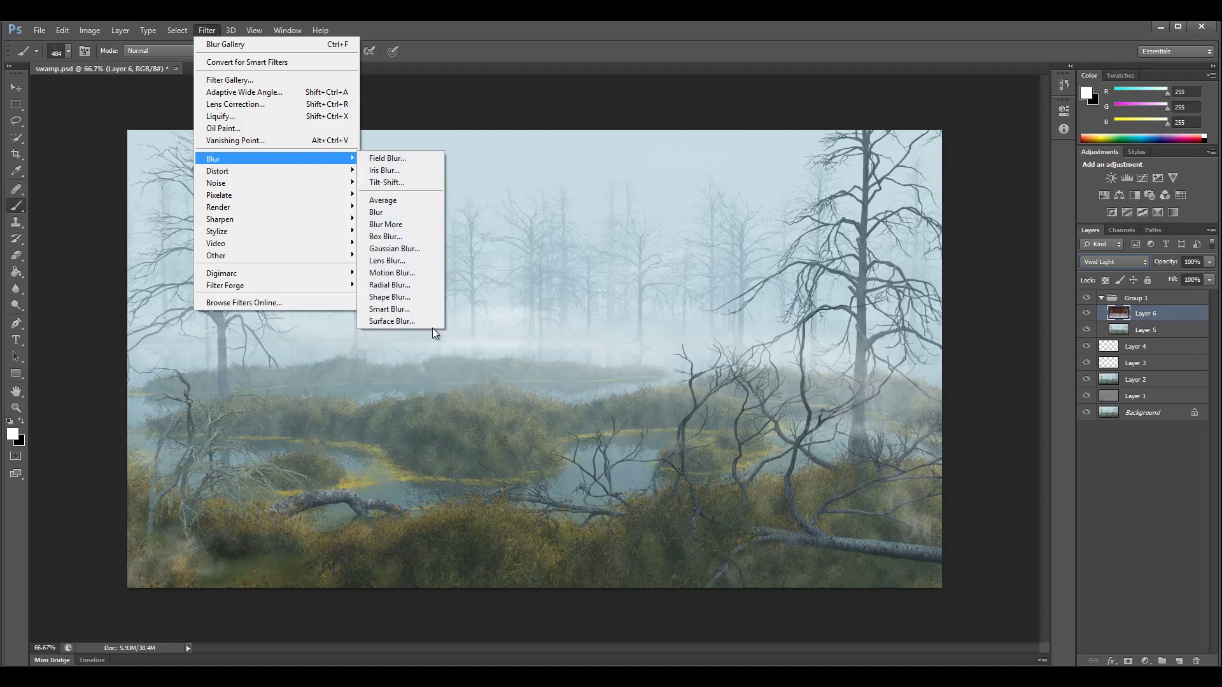
left_click(428, 323)
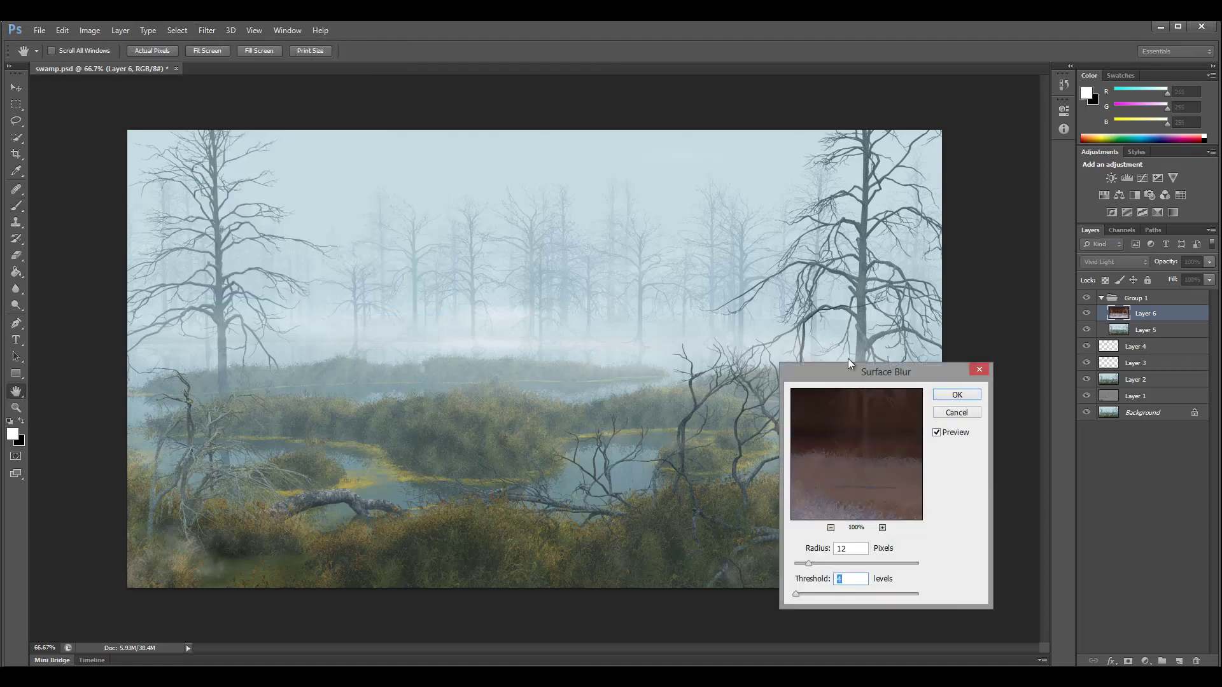
left_click_drag(854, 370, 837, 269)
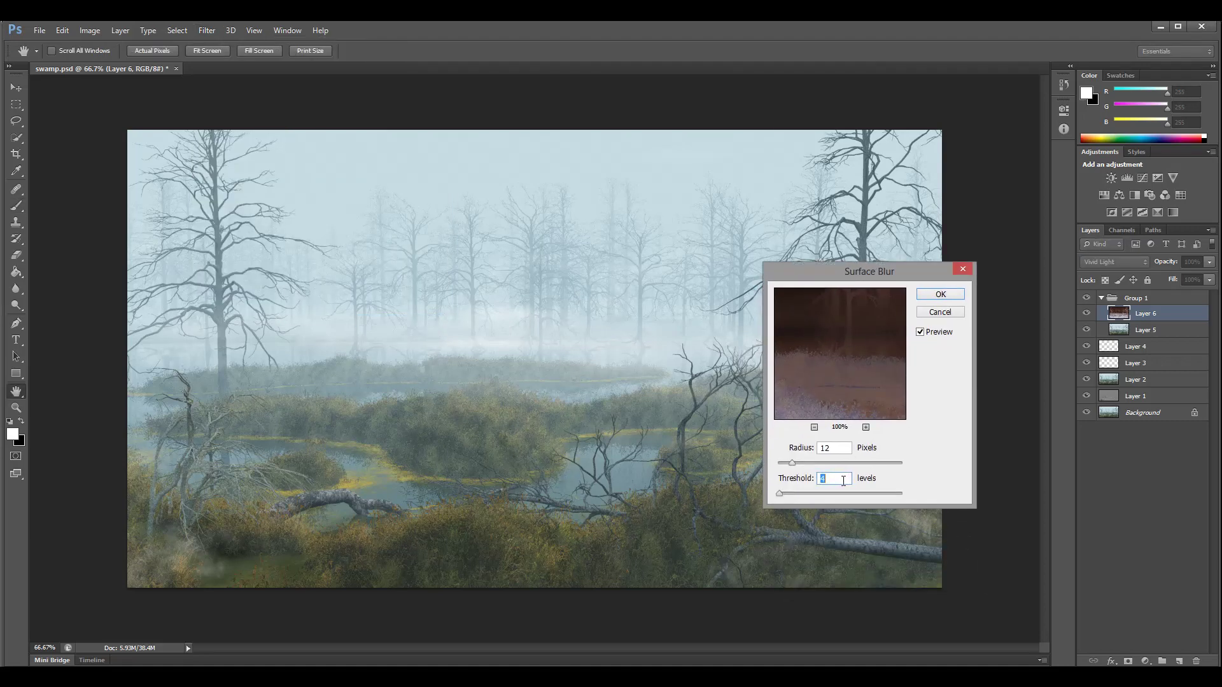
type("5")
double_click(833, 448)
type("11")
left_click(786, 483)
left_click_drag(795, 477, 725, 470)
left_click(785, 492)
left_click(941, 295)
key("b")
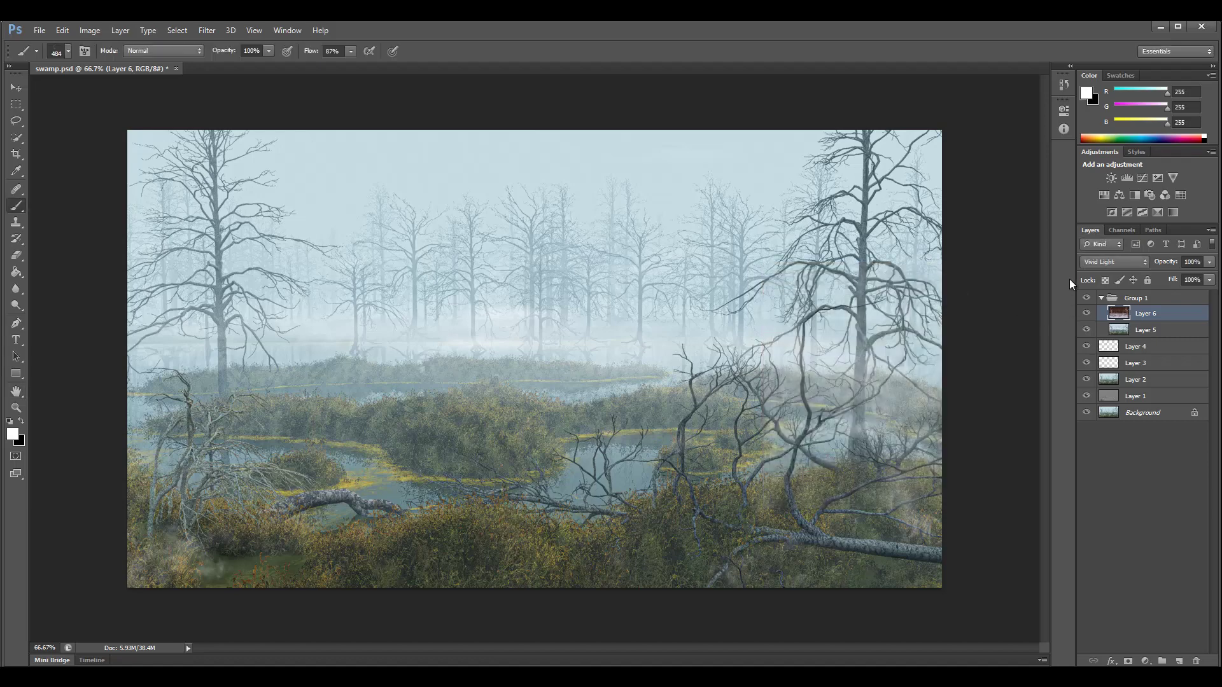
Collapse Group 1 and compare the swamp image with the group hidden and shown
left_click(1110, 298)
left_click(1101, 297)
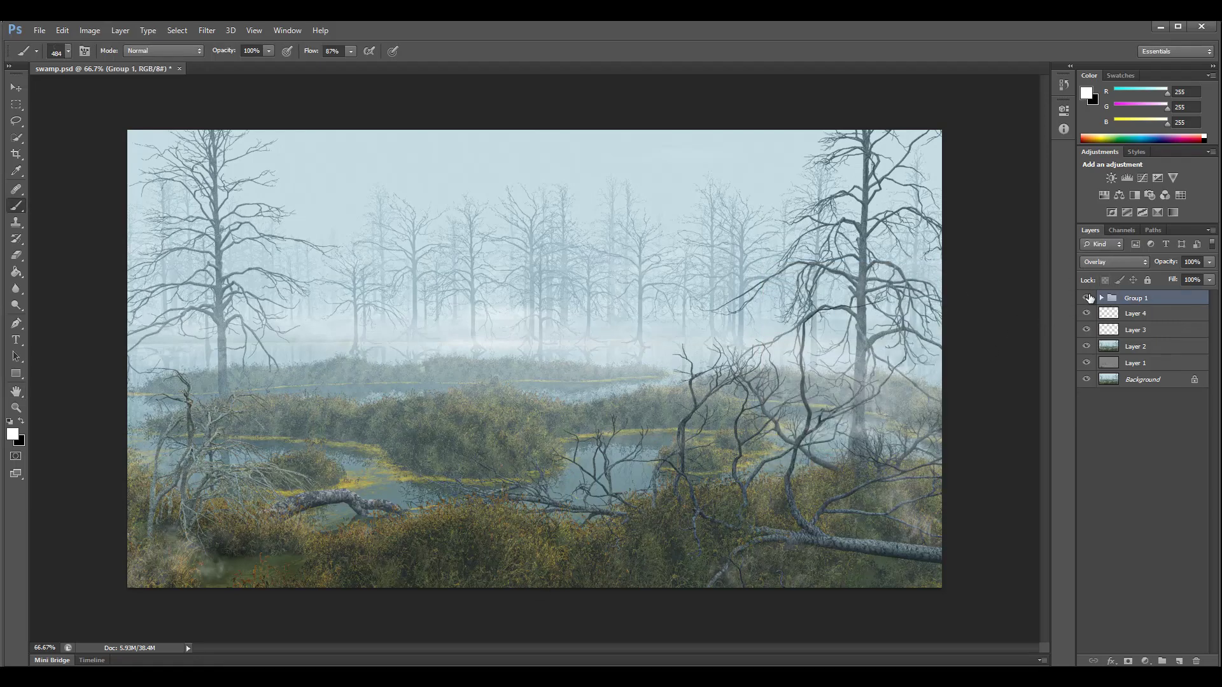
left_click(1086, 298)
left_click(1086, 297)
left_click(1086, 298)
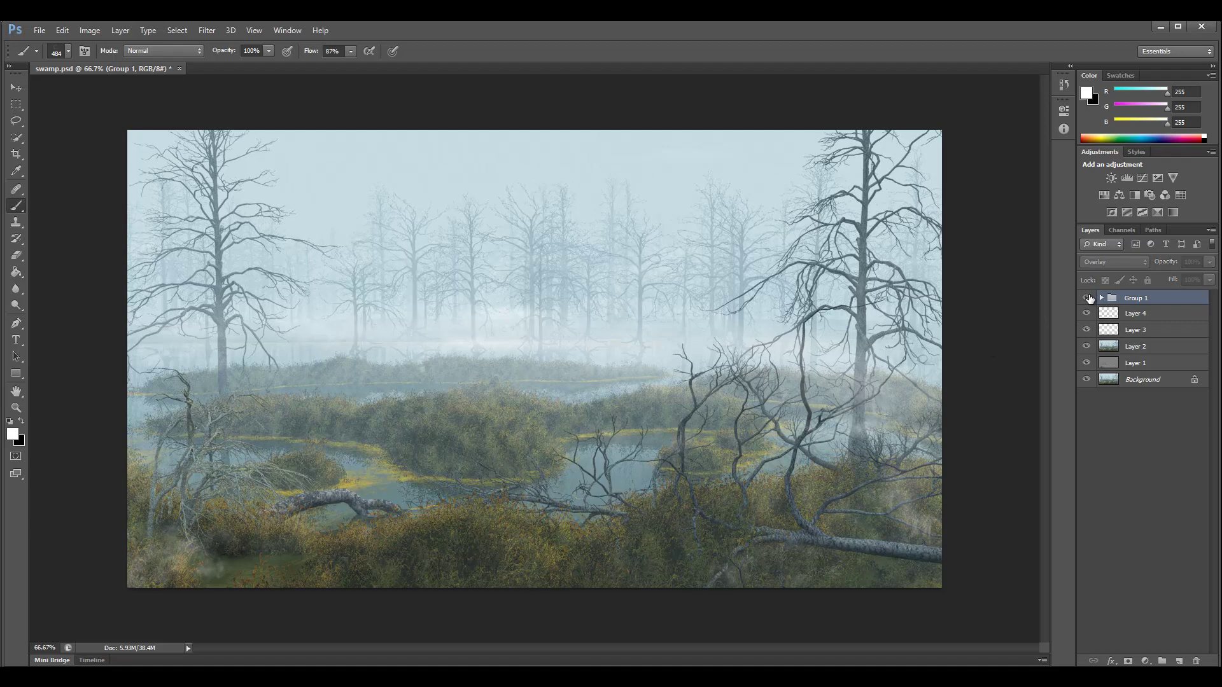
left_click(1088, 298)
left_click(1087, 298)
left_click(1087, 298)
left_click(1087, 298)
left_click(1087, 297)
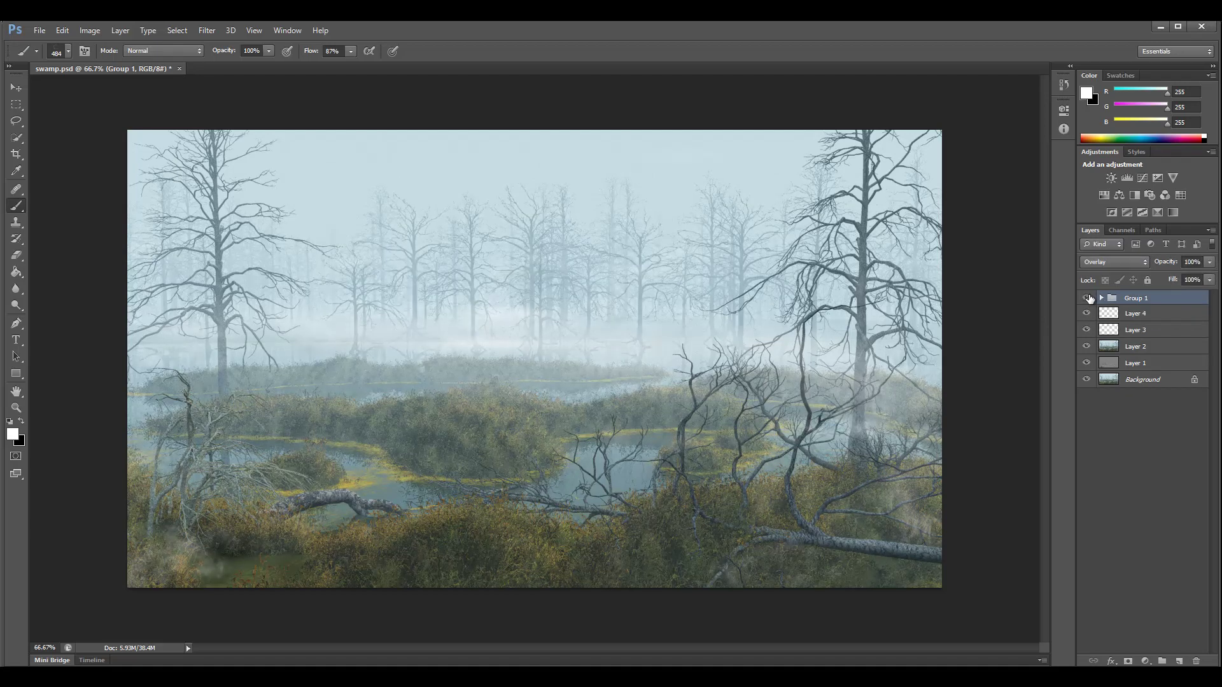
left_click(1088, 298)
left_click(1087, 297)
left_click(1087, 298)
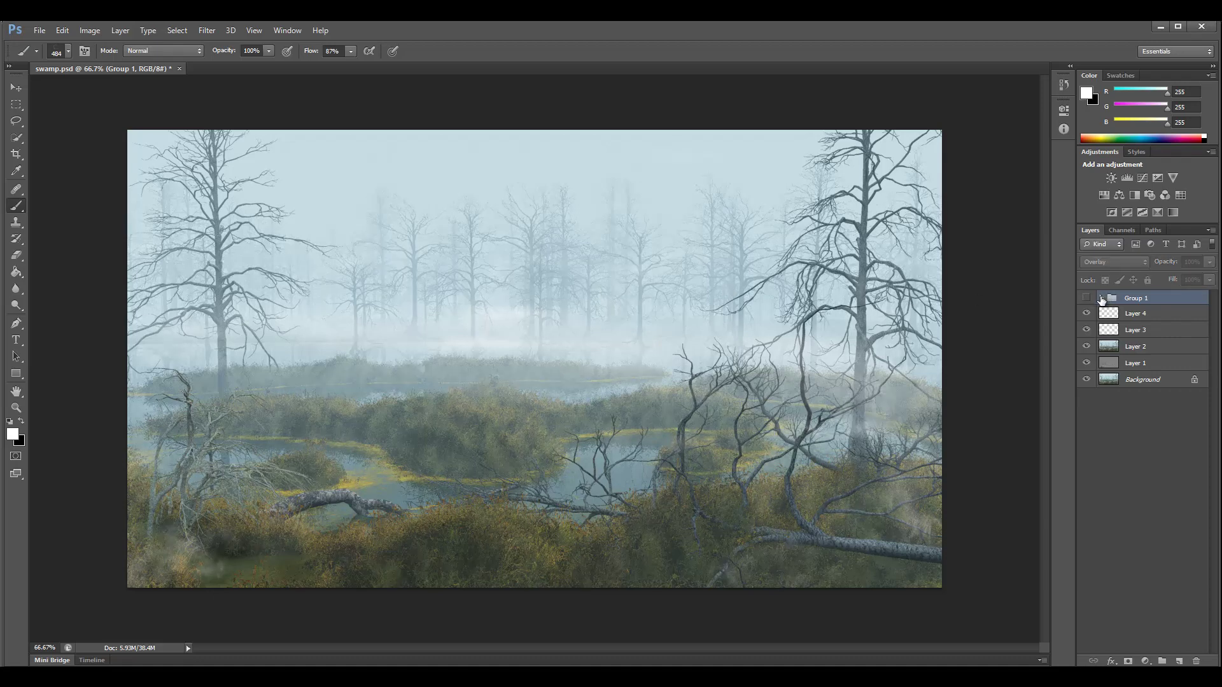
left_click(1087, 298)
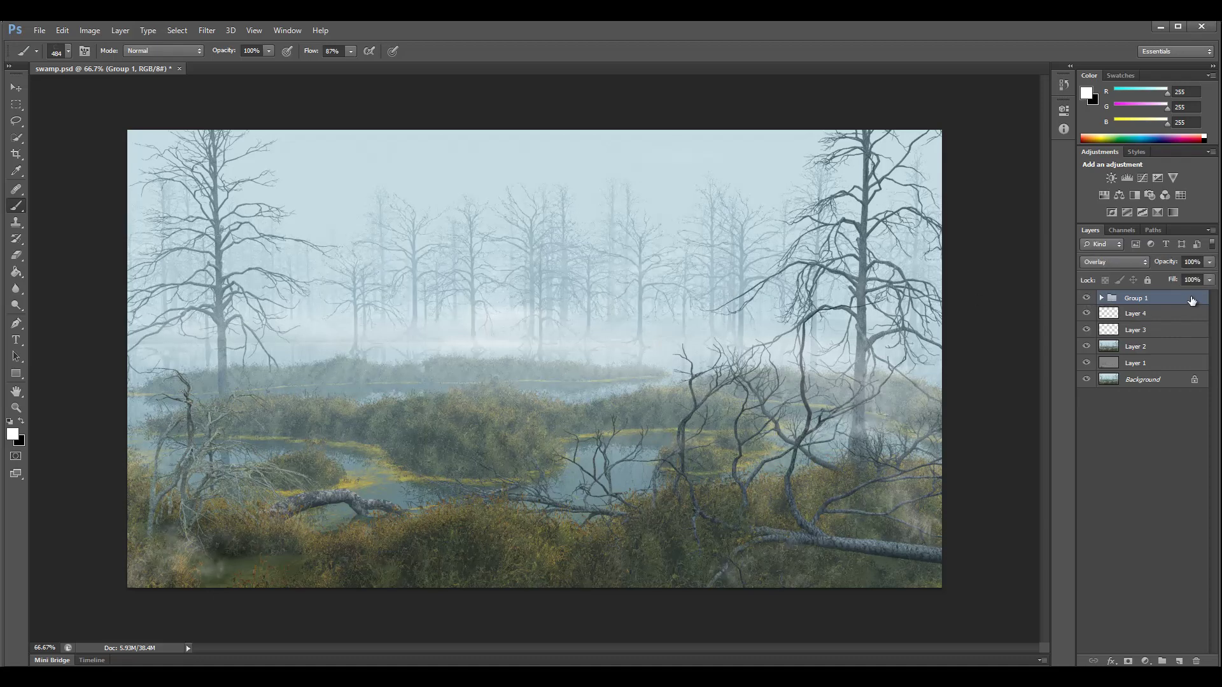
Add a black mask to Group 1 and prepare a white brush with 20% opacity and 54% flow
left_click(1128, 661)
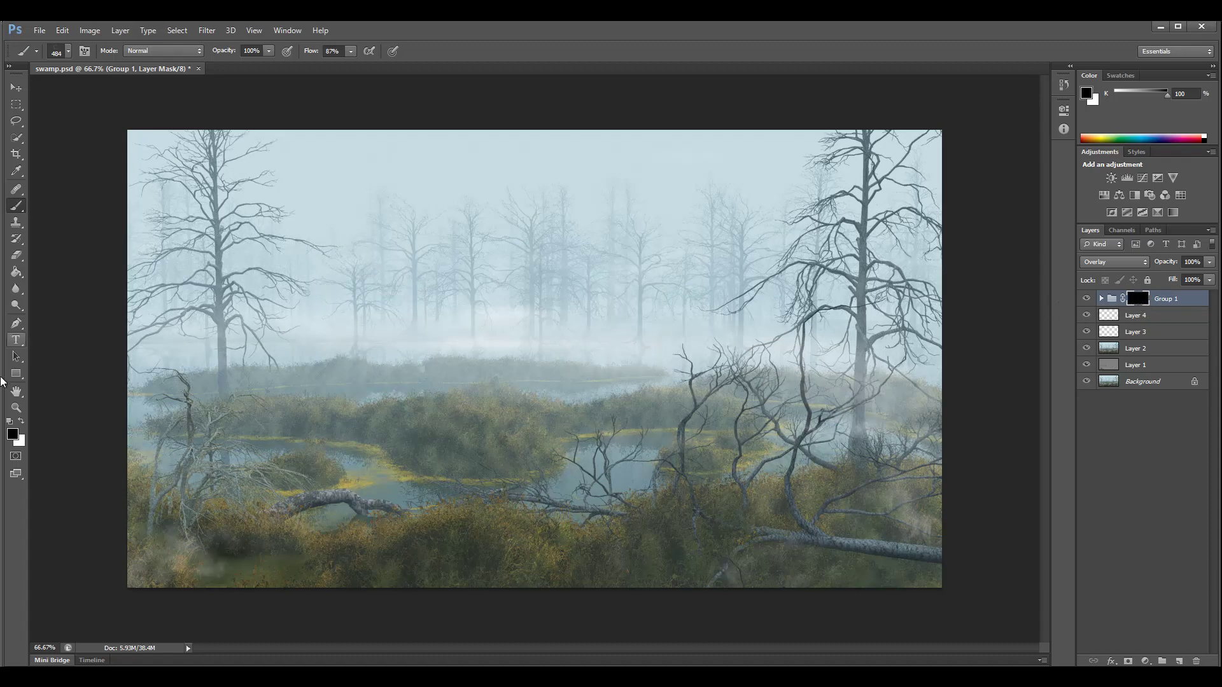
left_click(22, 421)
left_click(268, 51)
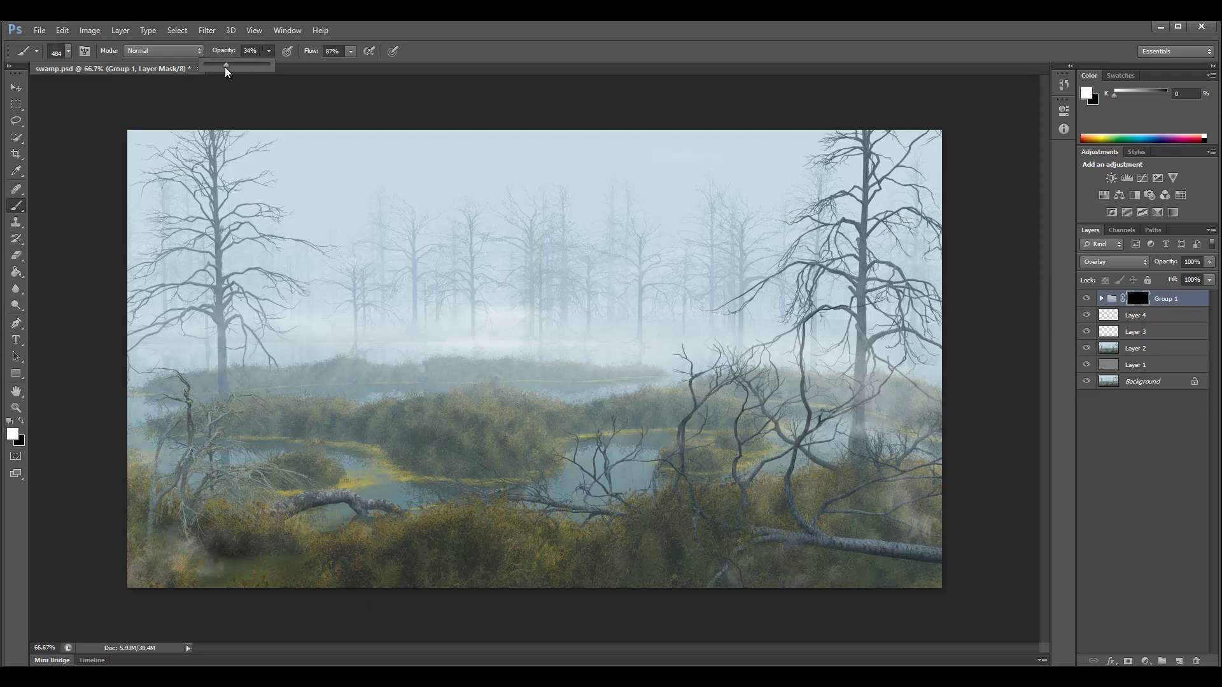
left_click_drag(225, 67, 215, 66)
left_click(349, 50)
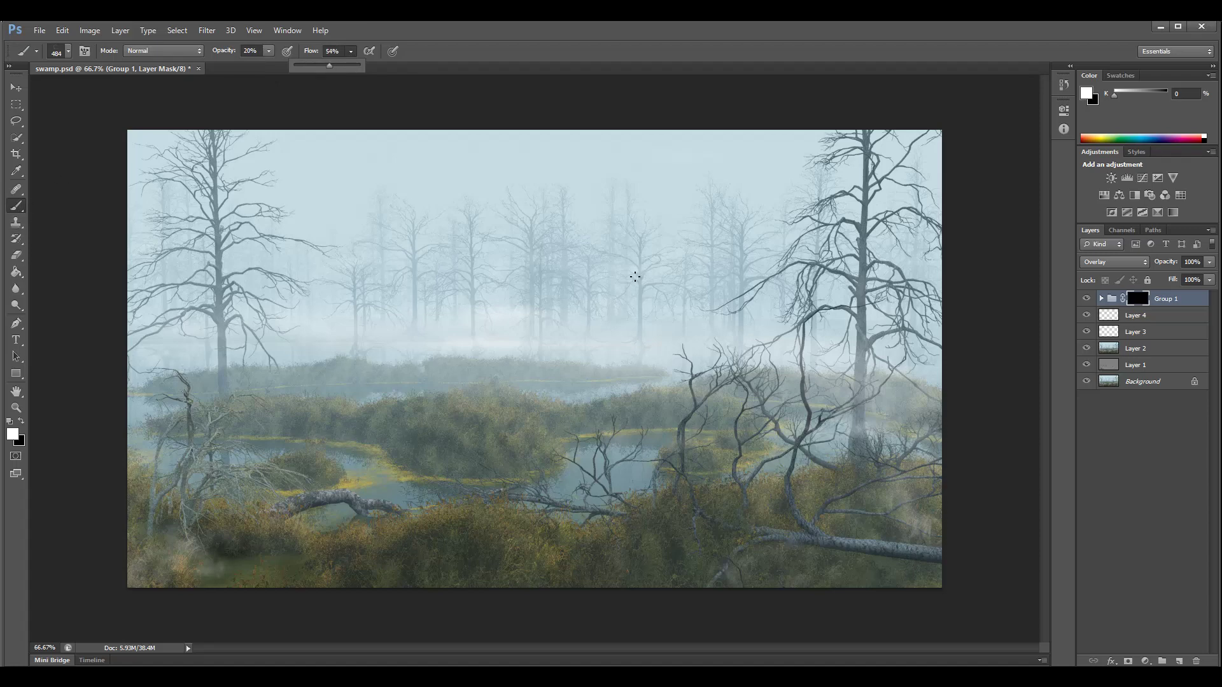
Resize the soft round brush to 175 px and paint white on the group mask over the foreground grass, fallen trunk and large bare tree
left_click(68, 51)
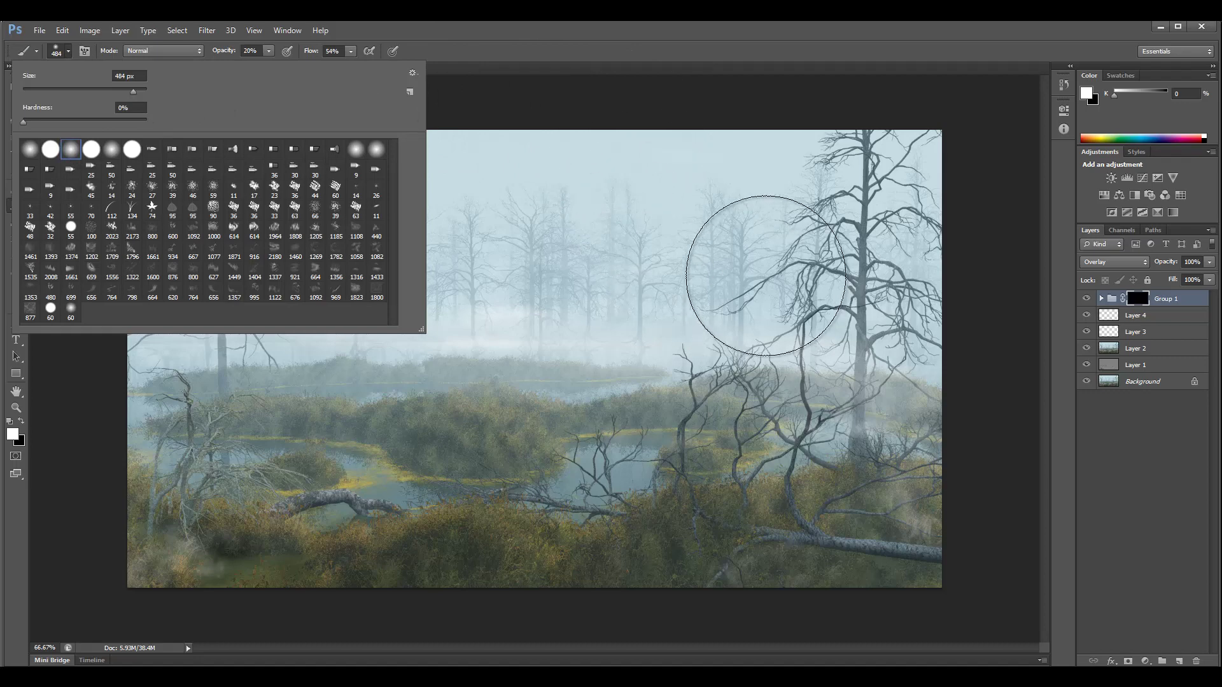
key("Escape")
key("bracketleft")
key("bracketleft")
key("bracketleft")
key("bracketleft")
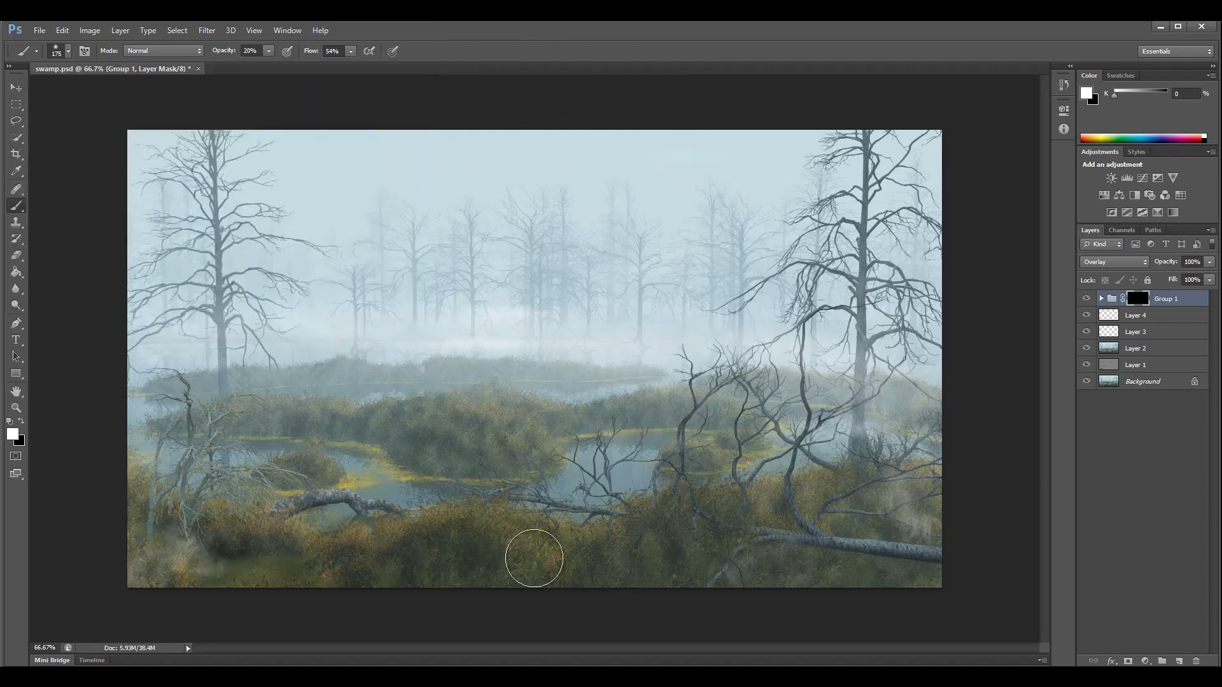
key("bracketleft")
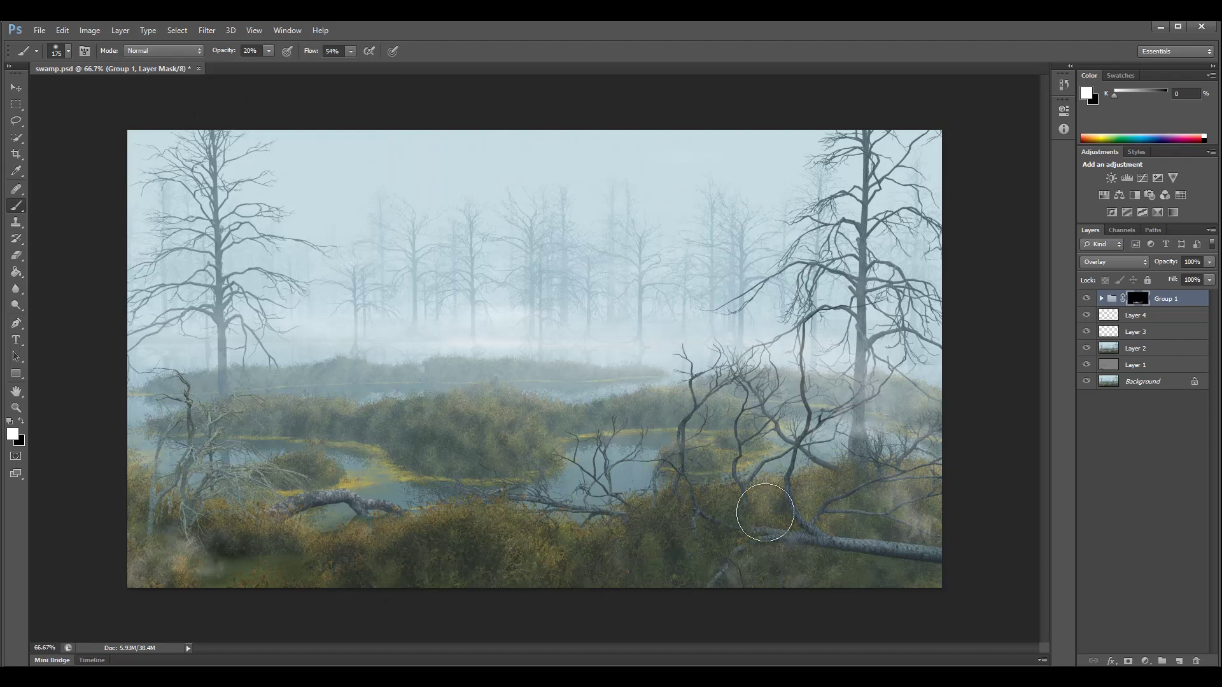
mouse_move(783, 553)
left_mouse_down()
mouse_move(783, 427)
mouse_move(871, 405)
mouse_move(852, 242)
left_mouse_up()
Stamp the visible image onto a new top layer and set its blend mode to Overlay
key("ctrl+shift+alt+e")
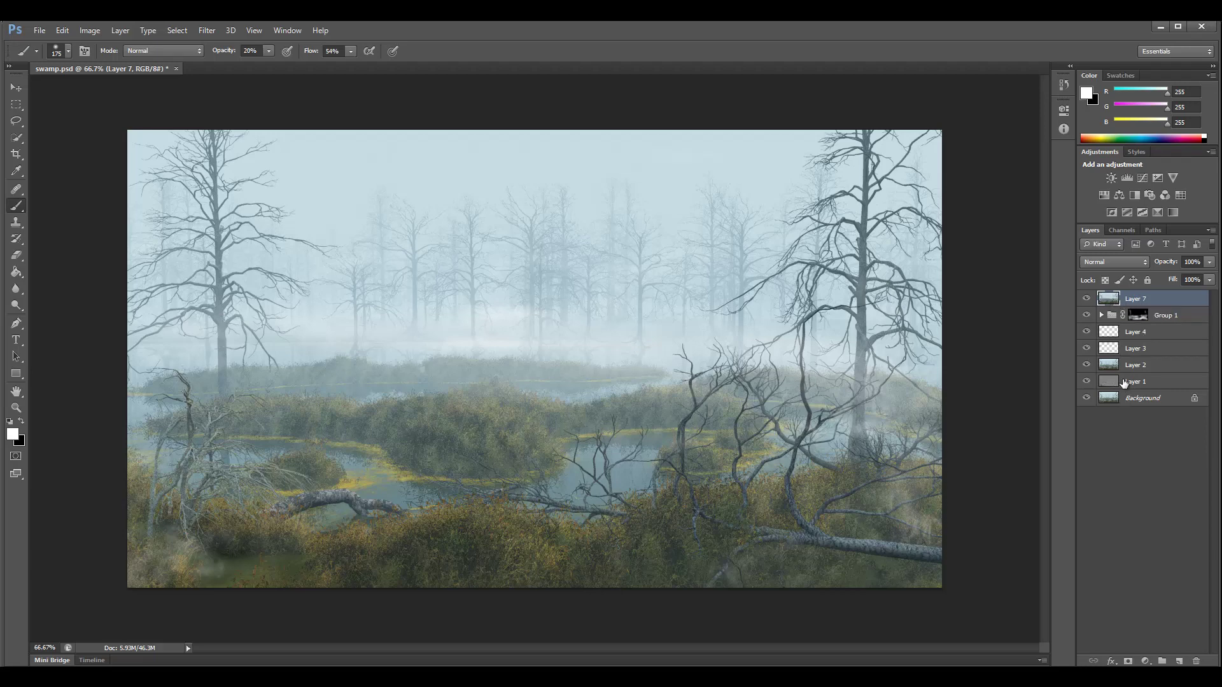
left_click(1127, 261)
left_click(1129, 427)
Apply a High Pass filter with a 0.9-pixel radius to the stamped Overlay layer
left_click(198, 32)
mouse_move(301, 257)
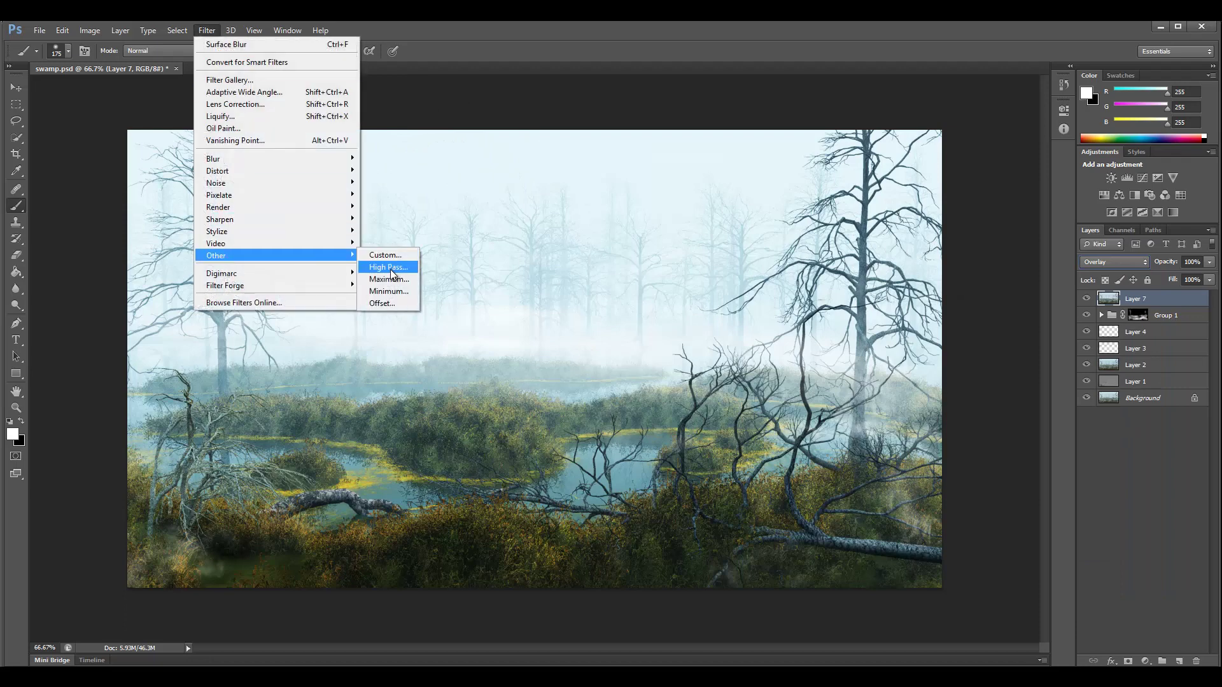
left_click(391, 268)
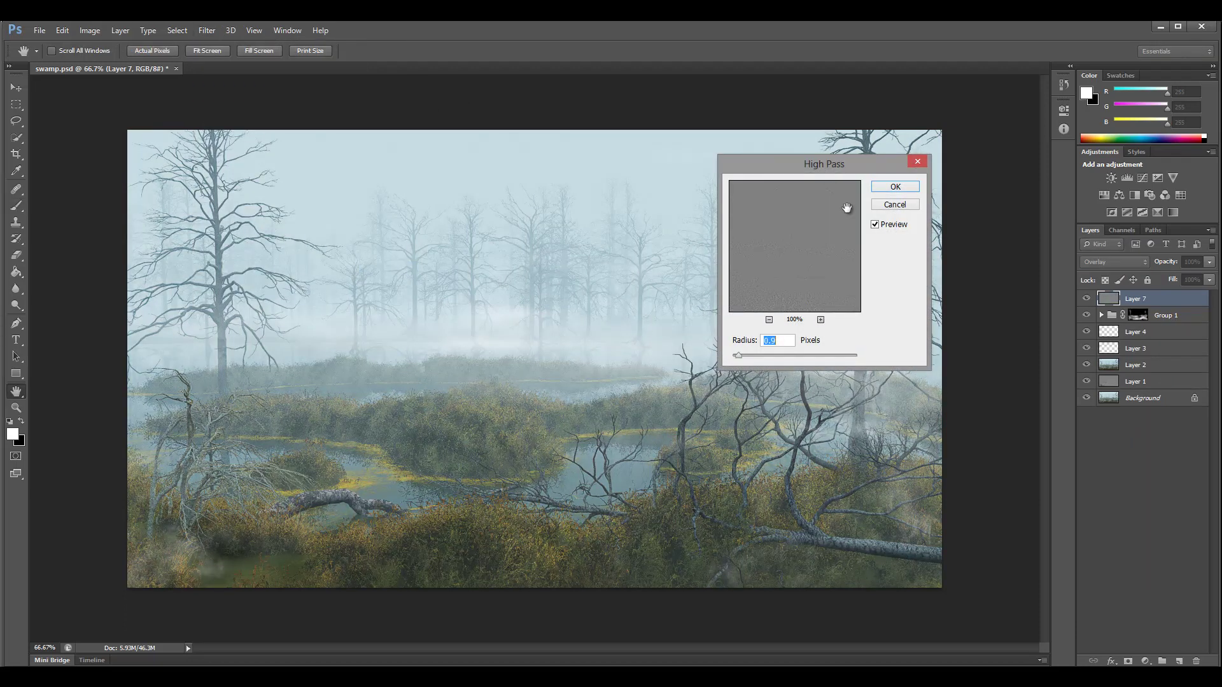
left_click_drag(846, 208, 814, 276)
left_click(895, 187)
key("b")
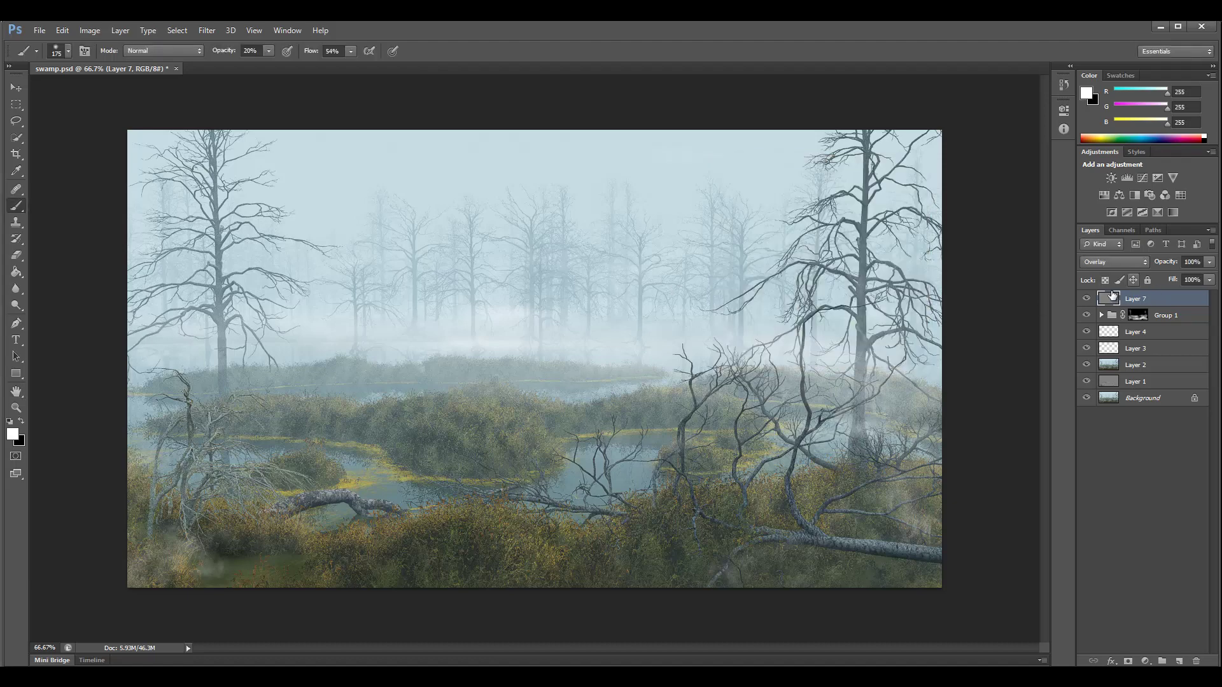
Compare the image with the High Pass layer hidden and shown
left_click(1086, 299)
left_click(1086, 298)
left_click(1087, 299)
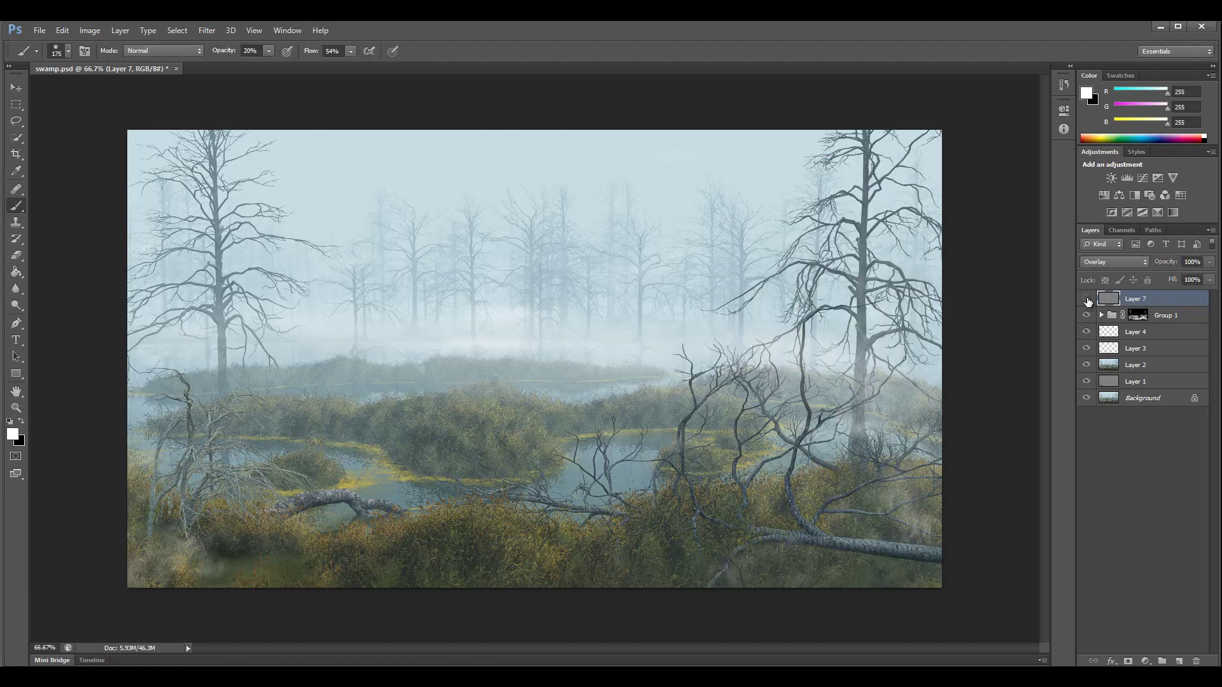
left_click(1086, 299)
left_click(1086, 298)
left_click(1086, 298)
Stamp the visible image onto another new top layer and open that layer in the Filter Forge filter
key("ctrl+shift+alt+e")
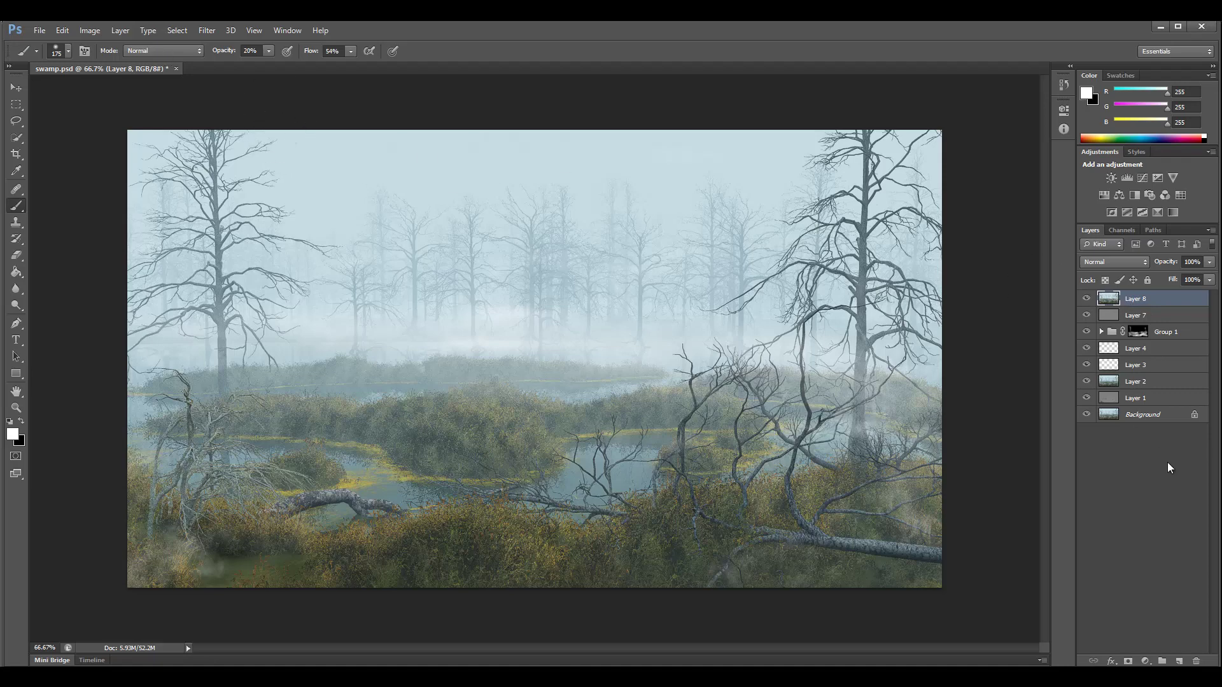
left_click(206, 30)
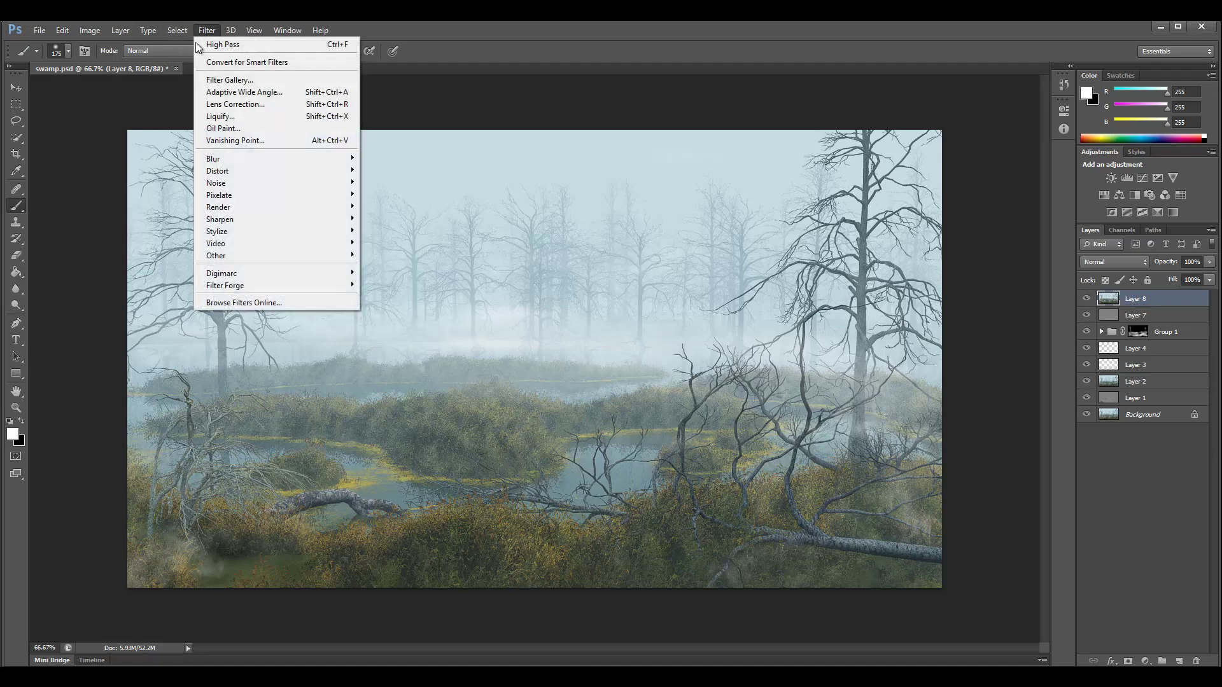
mouse_move(324, 285)
left_click(389, 285)
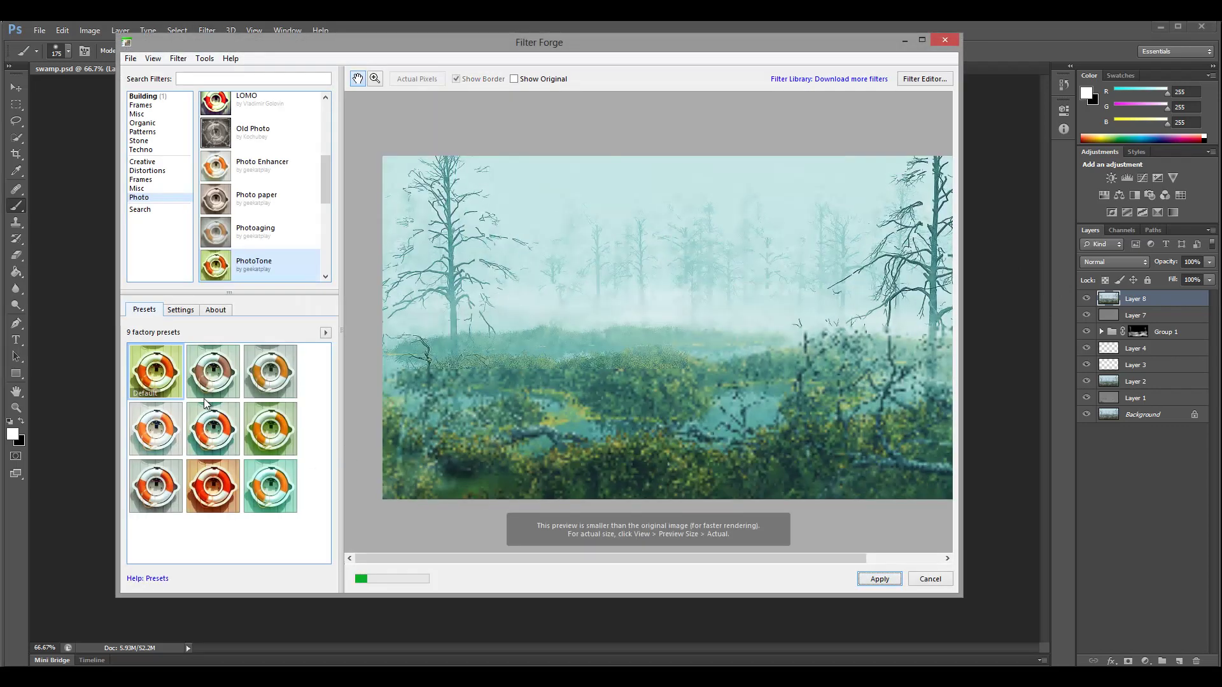
Preview several PhotoTone presets on the swamp image and choose the first preset in the last row
left_click(171, 378)
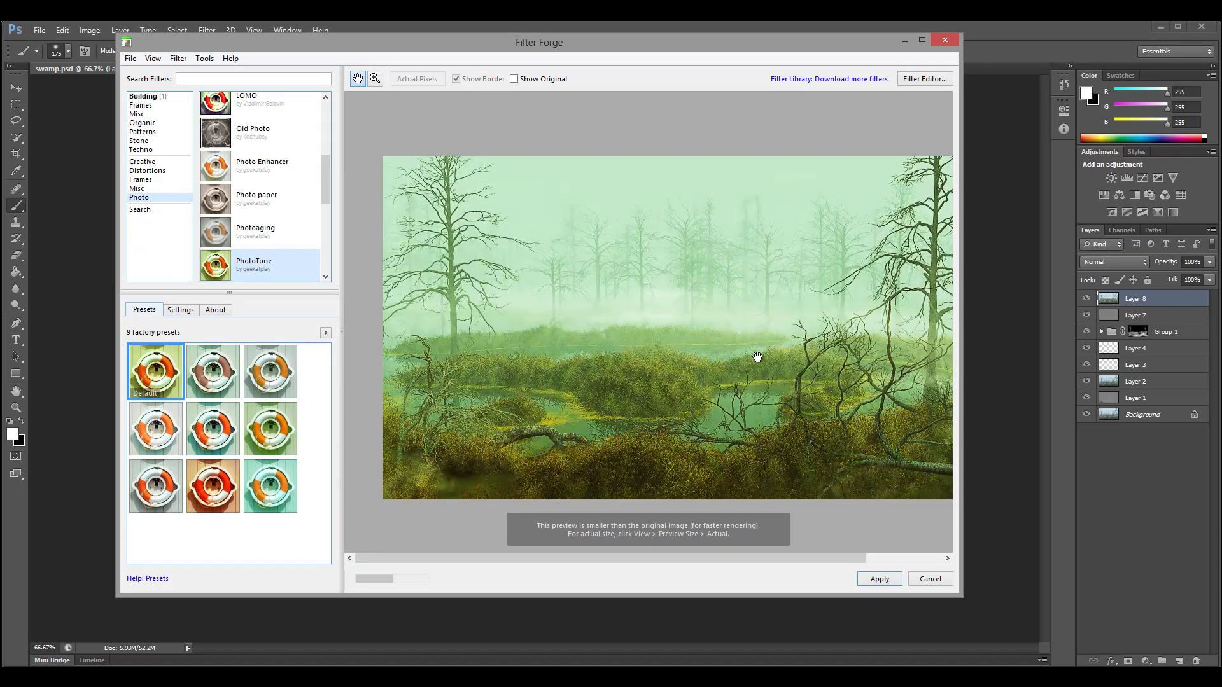
left_click(164, 481)
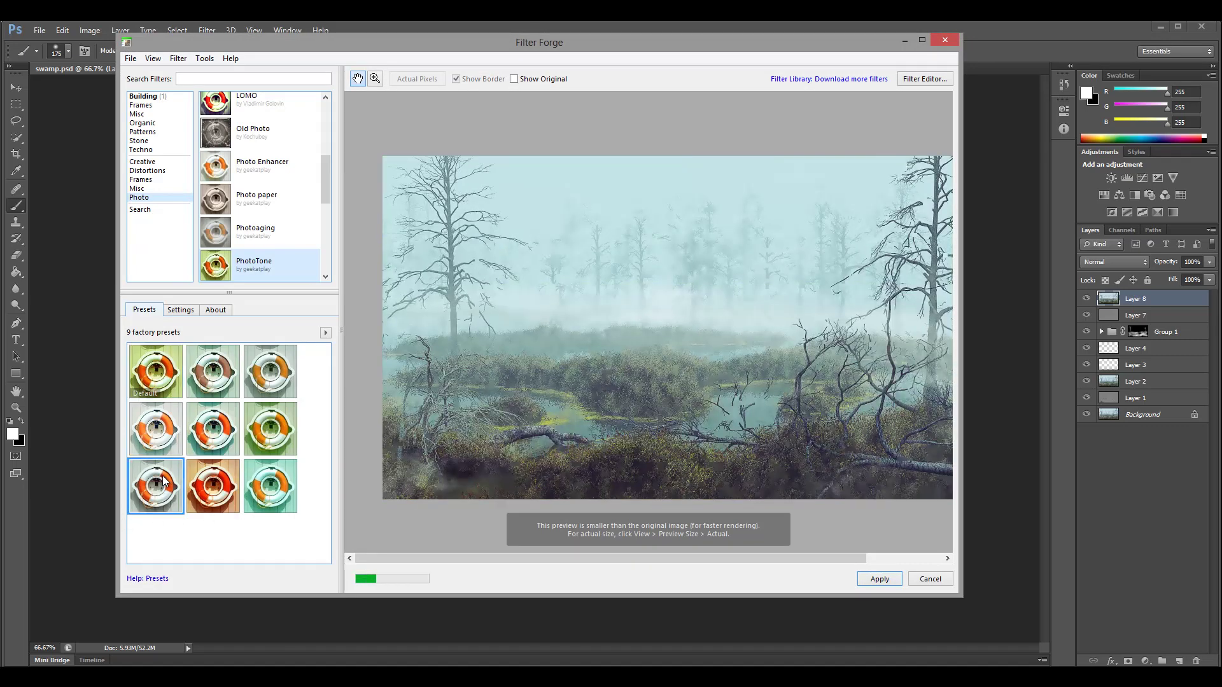
left_click(224, 374)
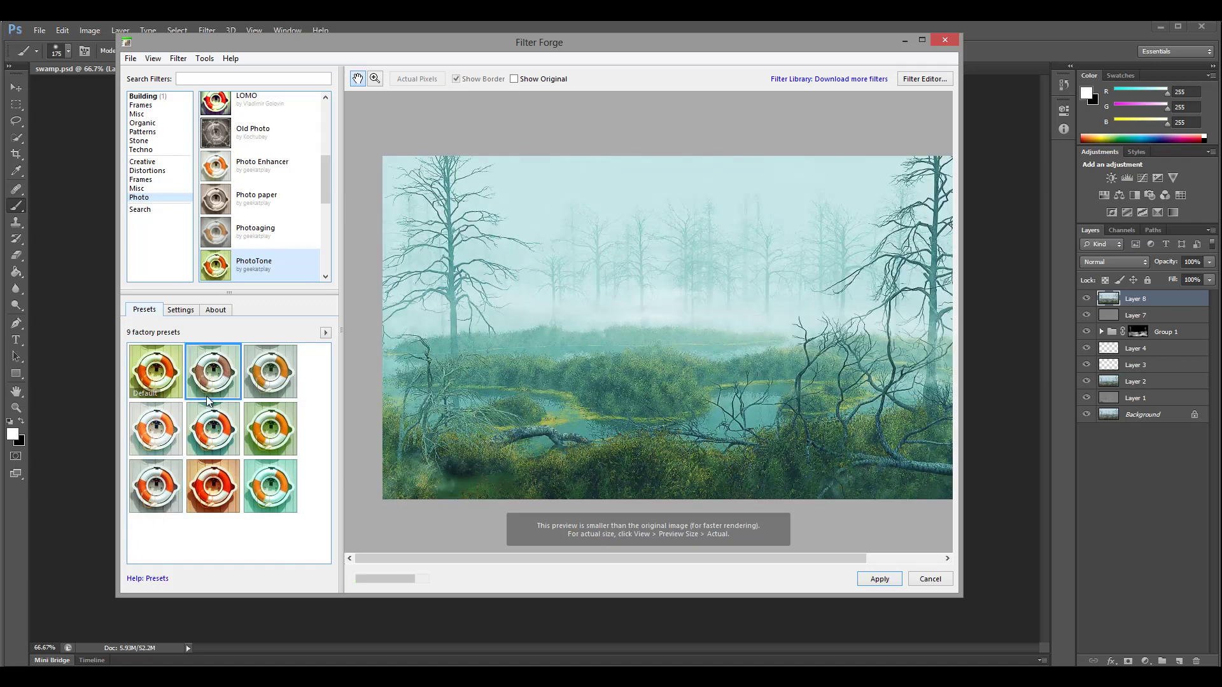
left_click(150, 469)
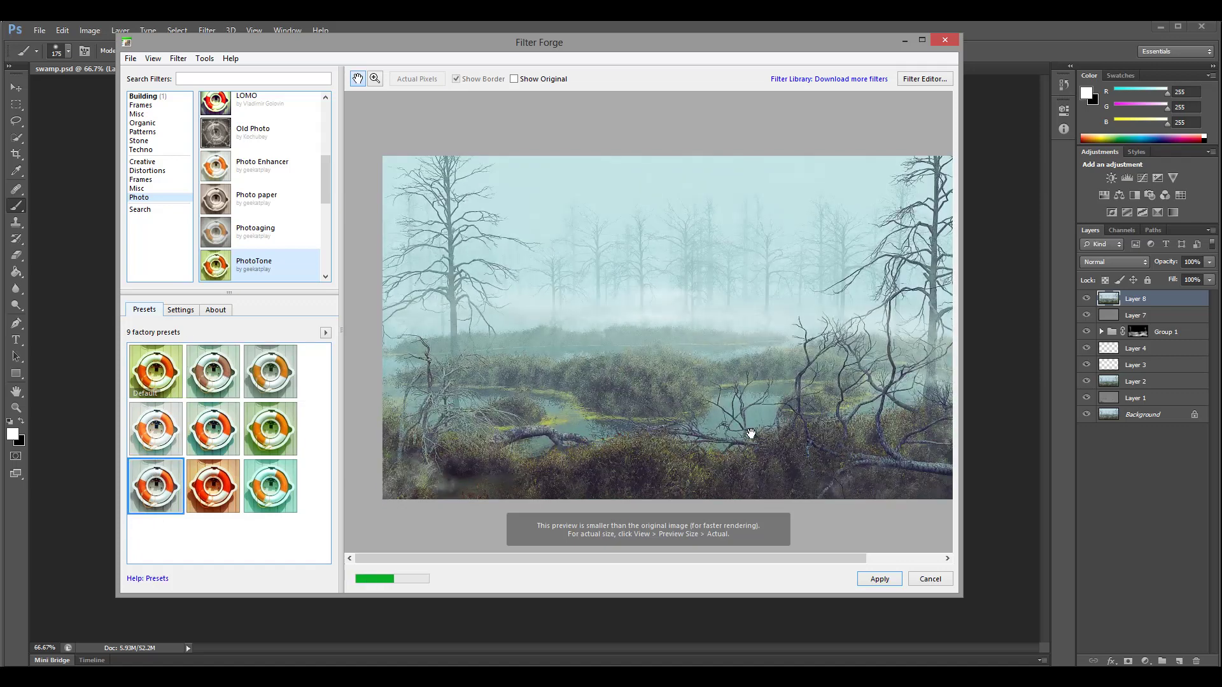
Set PhotoTone's Vibrance to 52, Saturation to 64, Sharpen to 78, White Point to 79, Green to 49 and Blue to 64, and apply the filter
left_click(180, 310)
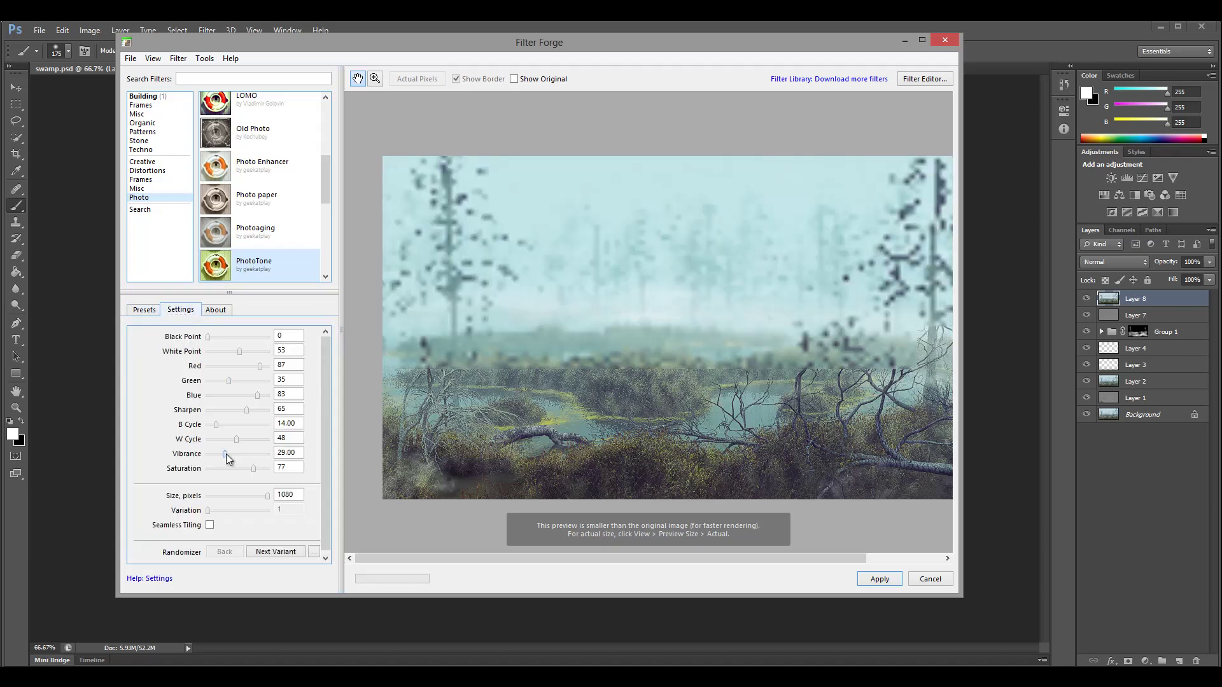
left_click_drag(227, 453, 246, 469)
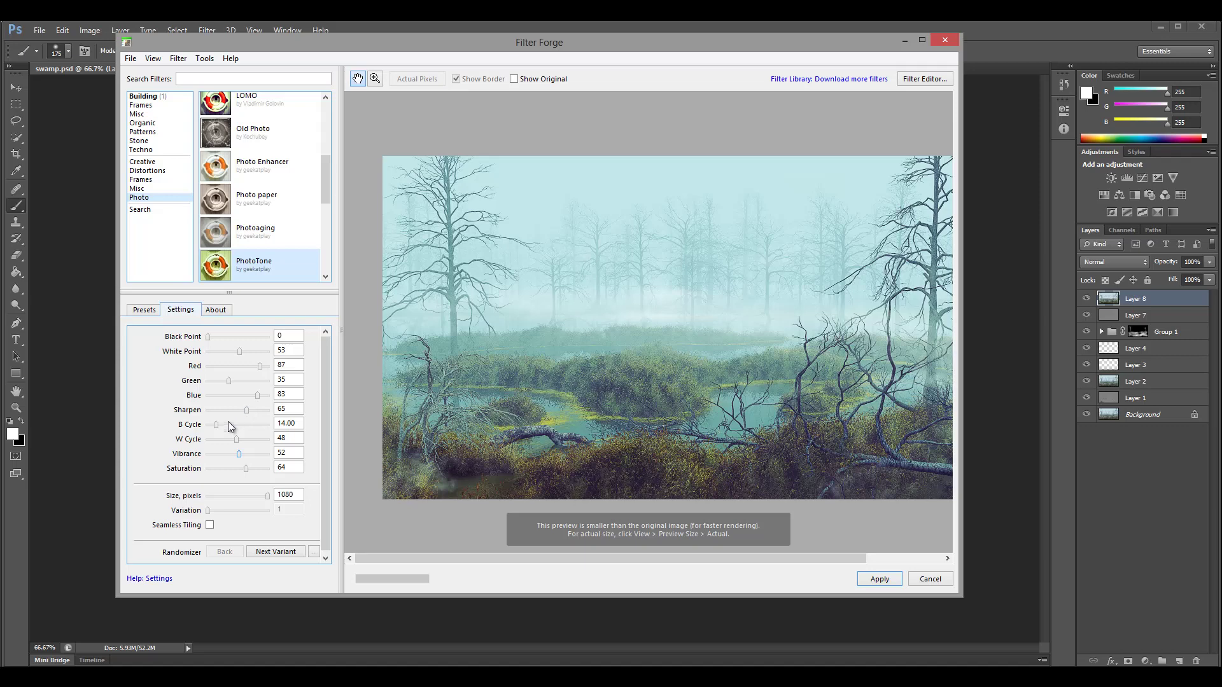
left_click_drag(247, 410, 255, 411)
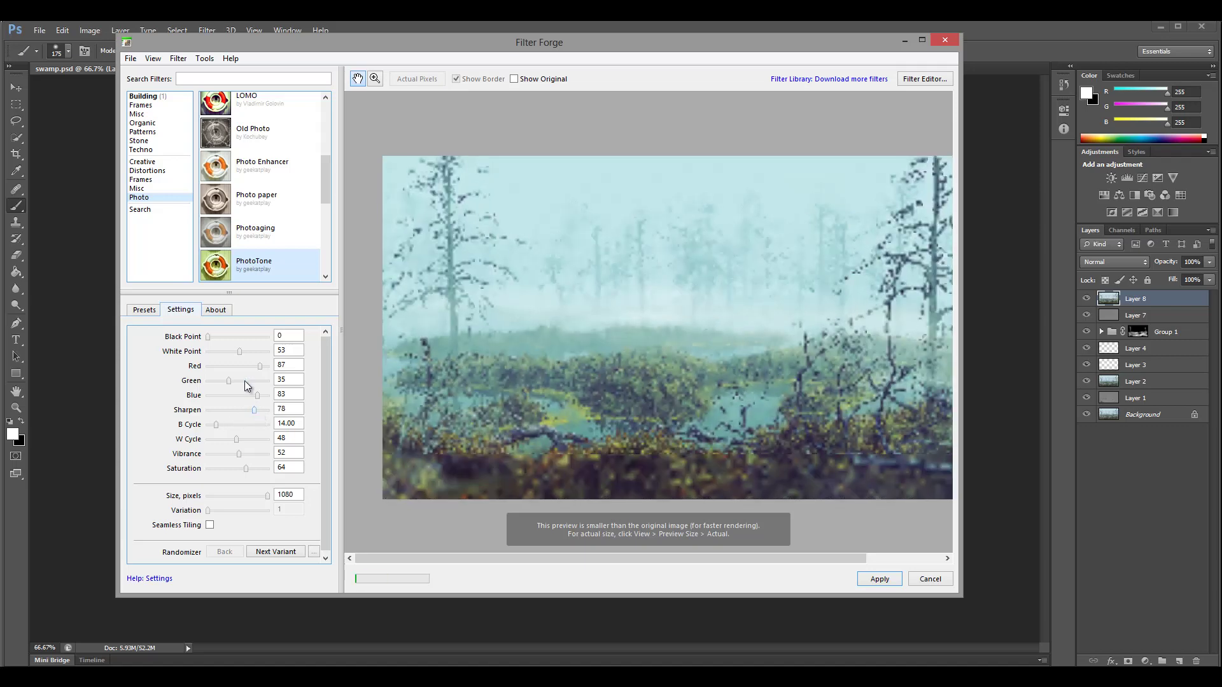
left_click_drag(239, 353, 254, 351)
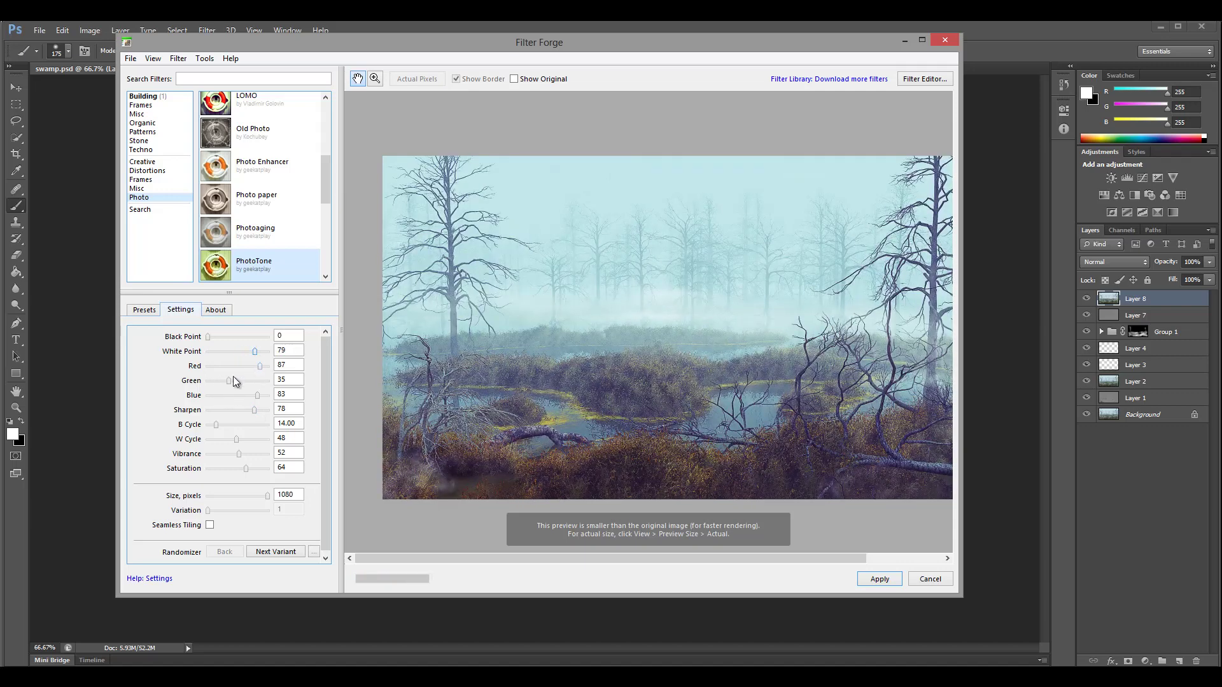
mouse_move(232, 381)
left_mouse_down()
mouse_move(249, 395)
mouse_move(228, 397)
mouse_move(243, 396)
left_mouse_up()
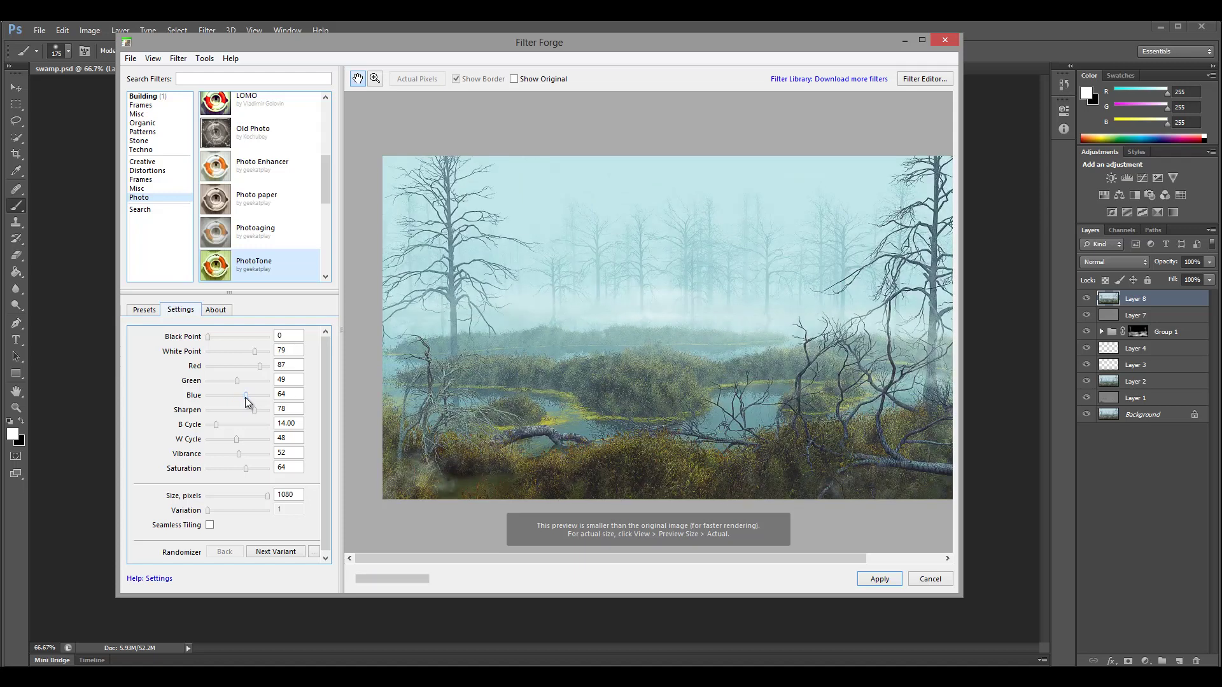
left_click(878, 579)
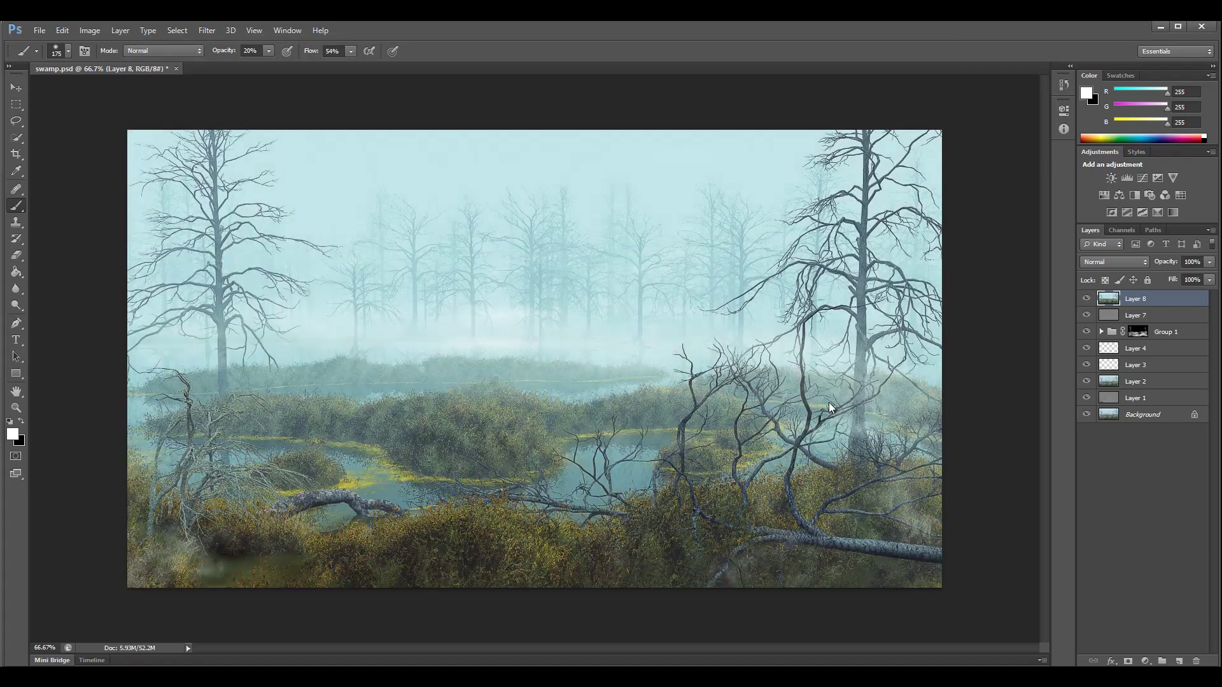
Compare the image with the graded top layer hidden and shown, and lower that layer's fill to 75%
left_click(1086, 298)
left_click(1086, 299)
left_click(1208, 279)
left_click_drag(1161, 292, 1174, 296)
left_click_drag(1190, 299, 1210, 299)
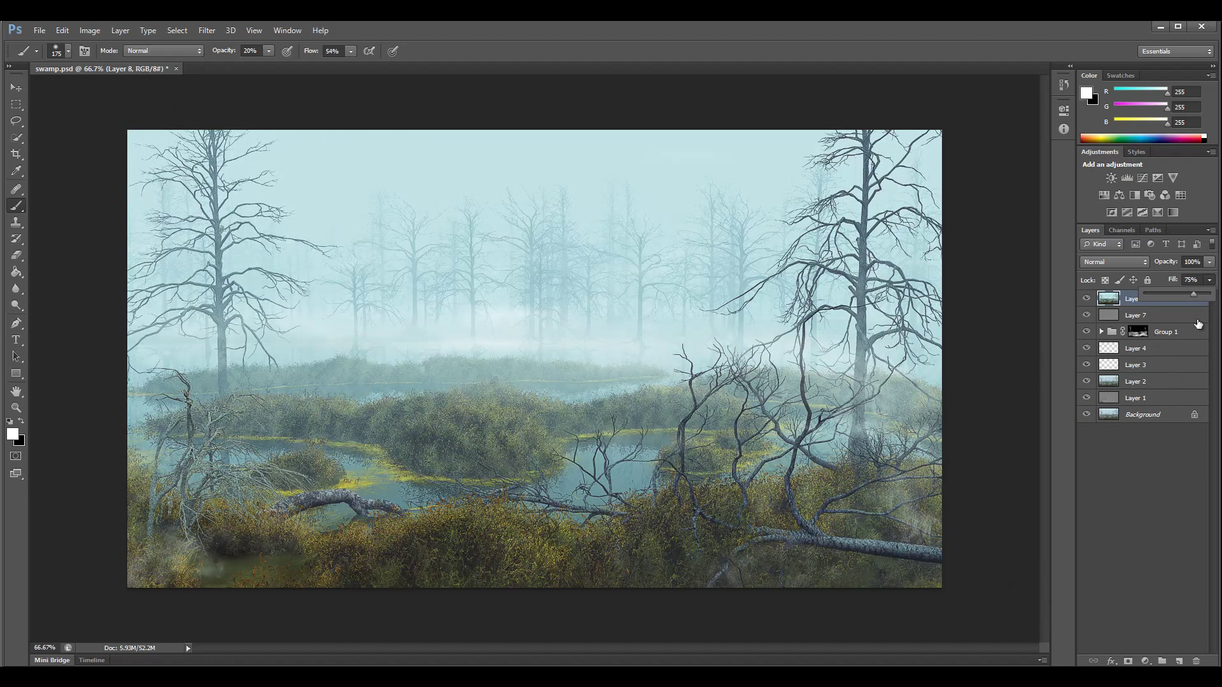
left_click(1169, 504)
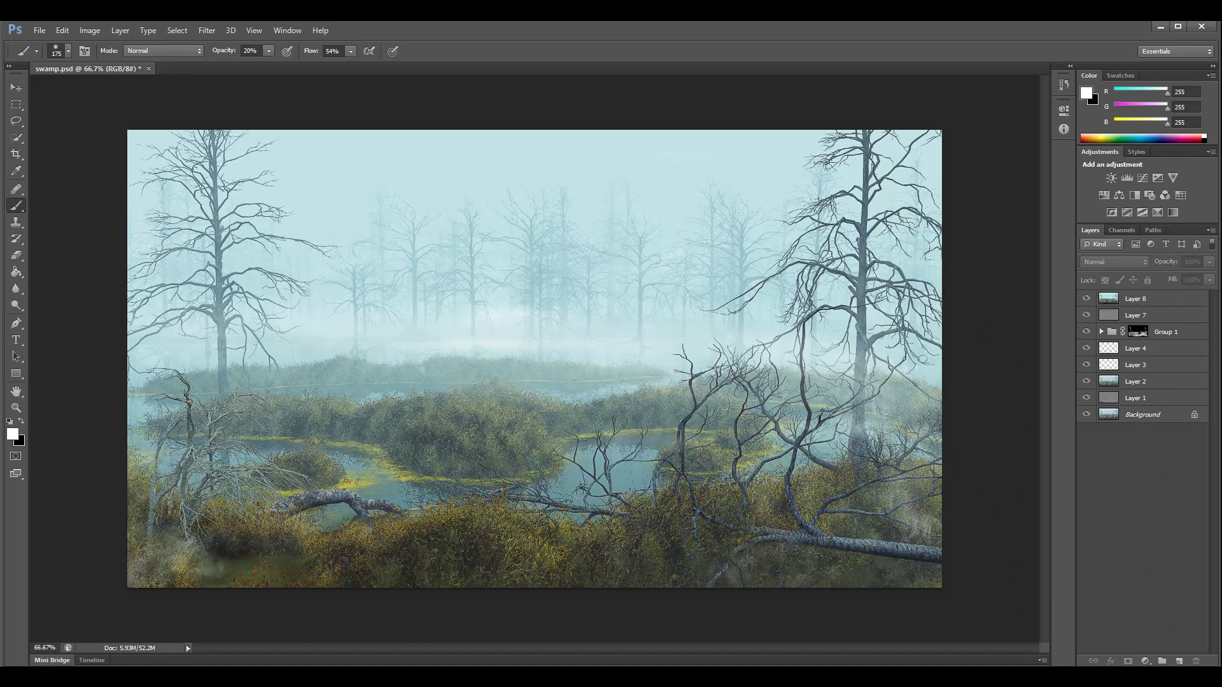
Add a Color Balance adjustment above the graded layer and fine-tune its shadows, with Magenta–Green at +1 and Yellow–Blue at +3
left_click(1180, 301)
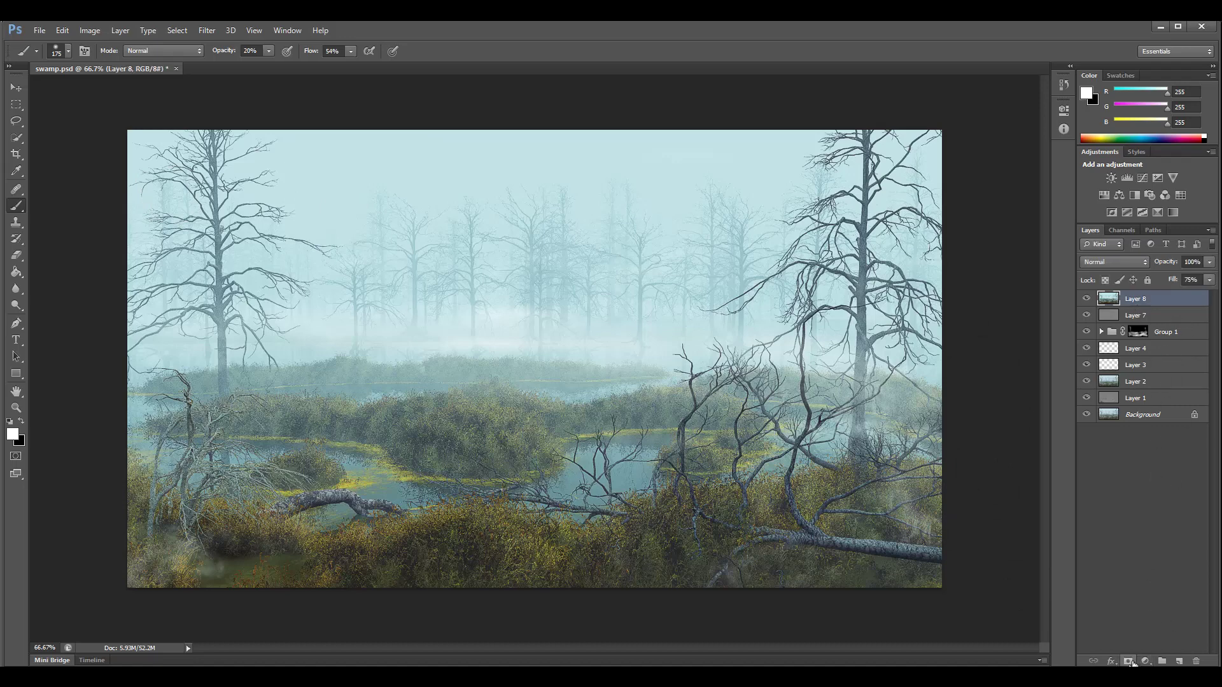
left_click(1145, 662)
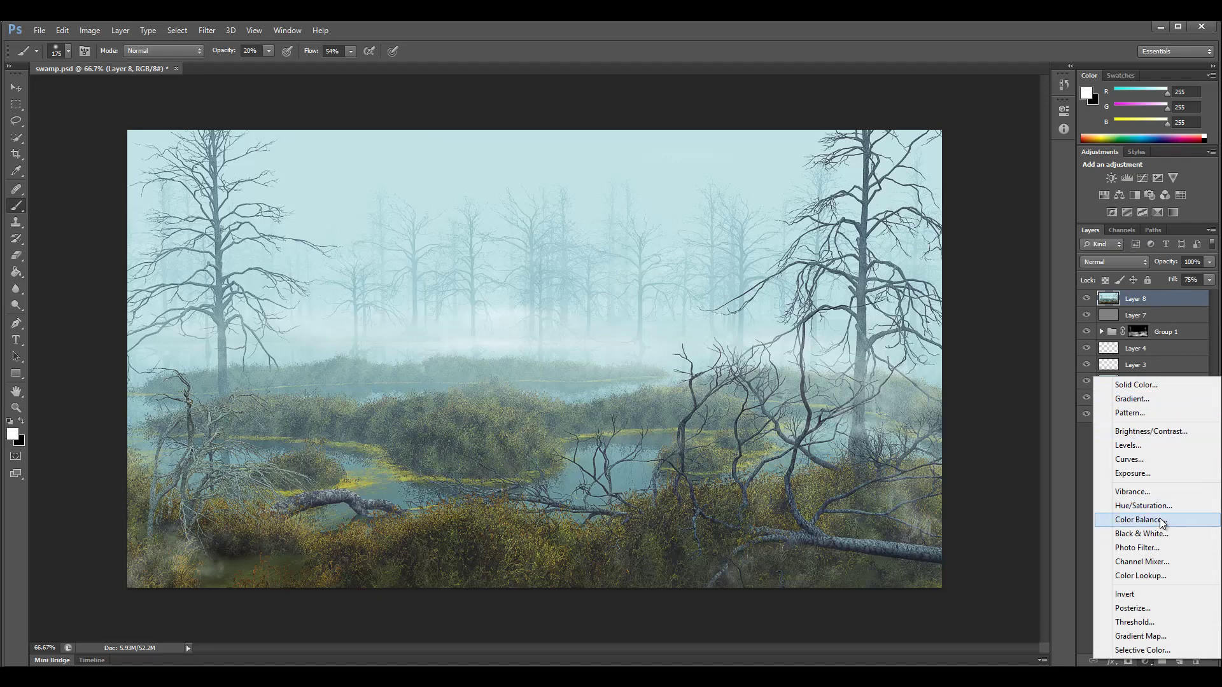
left_click(1138, 520)
left_click(955, 141)
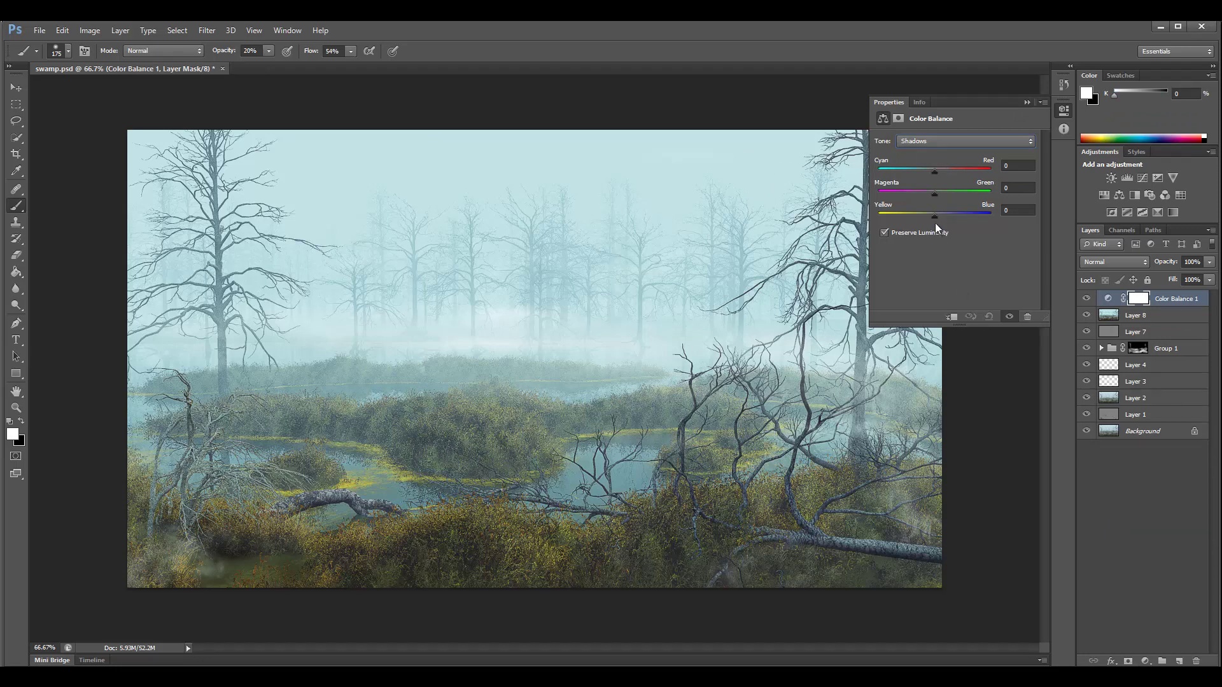
mouse_move(937, 216)
left_mouse_down()
mouse_move(925, 216)
mouse_move(938, 216)
left_mouse_up()
left_click_drag(927, 215, 935, 215)
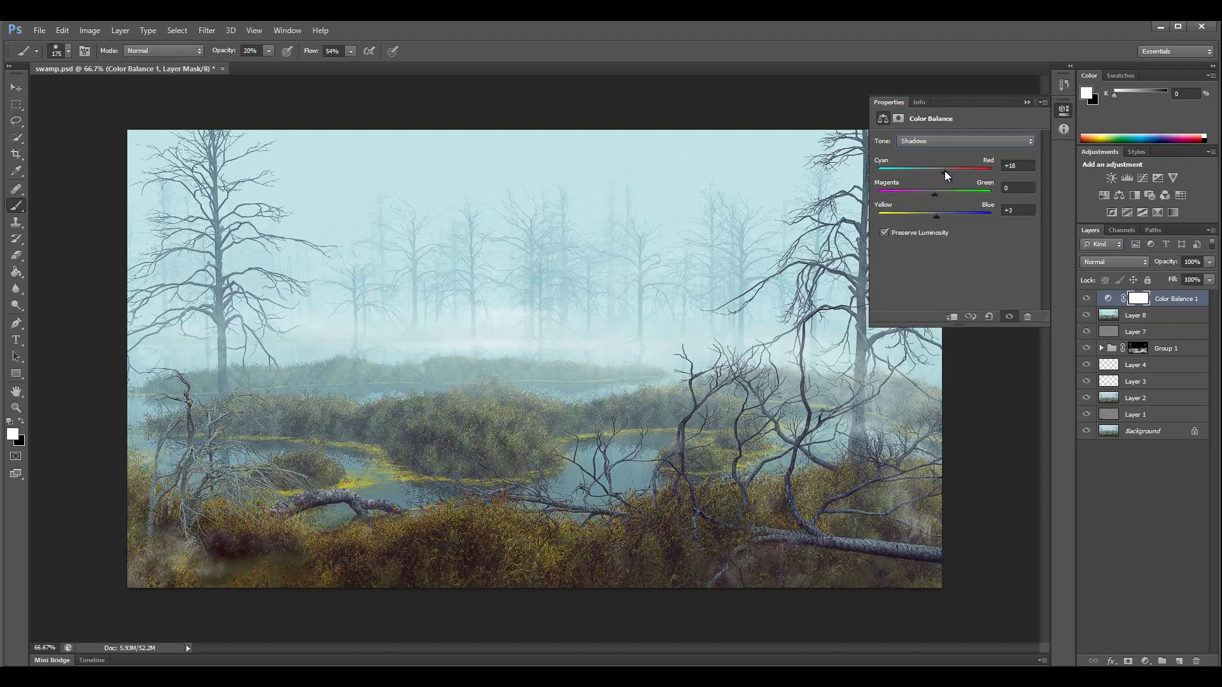
left_click_drag(945, 170, 937, 170)
Set the Color Balance midtones to Cyan–Red +6 and Yellow–Blue -7, and nudge Magenta–Green slightly towards magenta
left_click(936, 140)
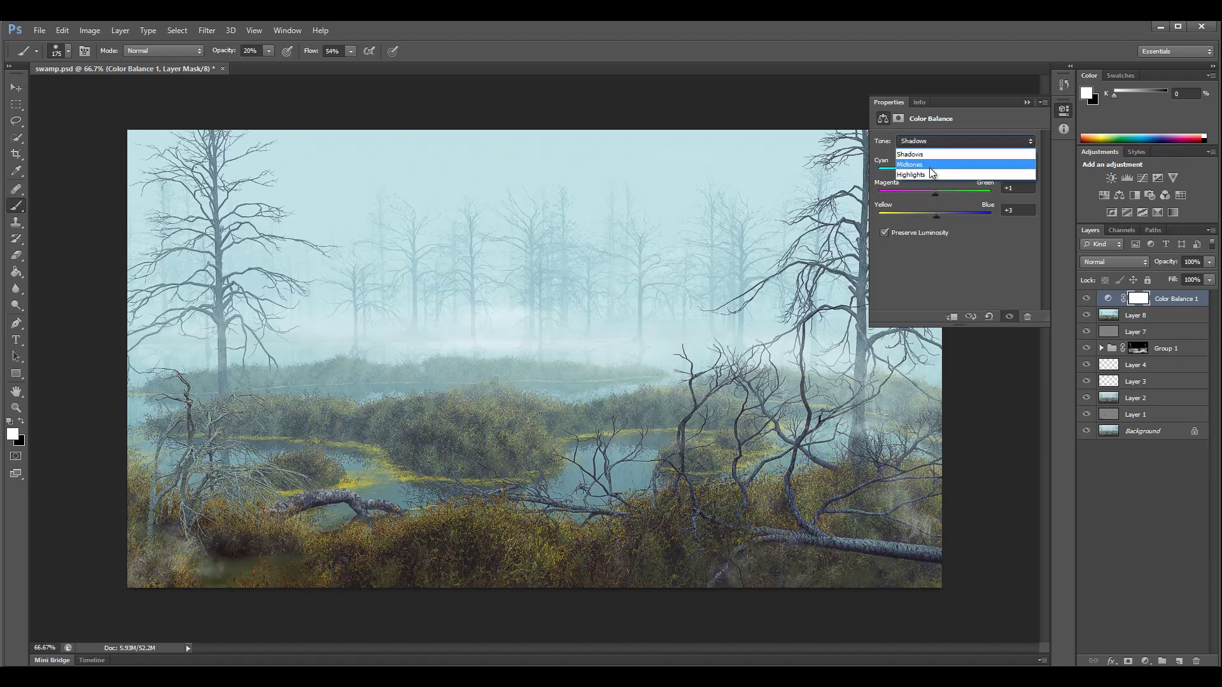
left_click(929, 167)
left_click_drag(933, 169, 937, 169)
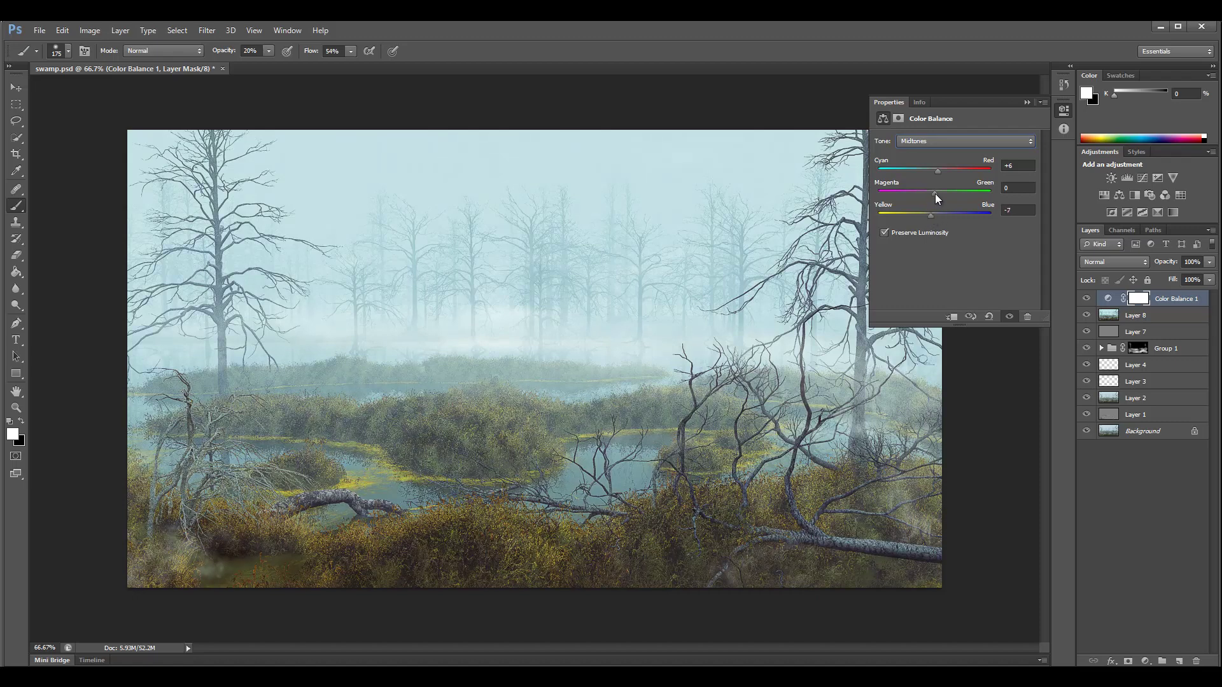
left_click_drag(934, 192, 933, 192)
Adjust the Color Balance highlights slightly so the pale sky and fog shift away from cyan, and close the adjustment's properties
left_click(948, 143)
left_click(942, 171)
mouse_move(935, 173)
left_mouse_down()
mouse_move(924, 173)
mouse_move(936, 171)
left_mouse_up()
left_click_drag(937, 193, 933, 216)
left_click(1063, 111)
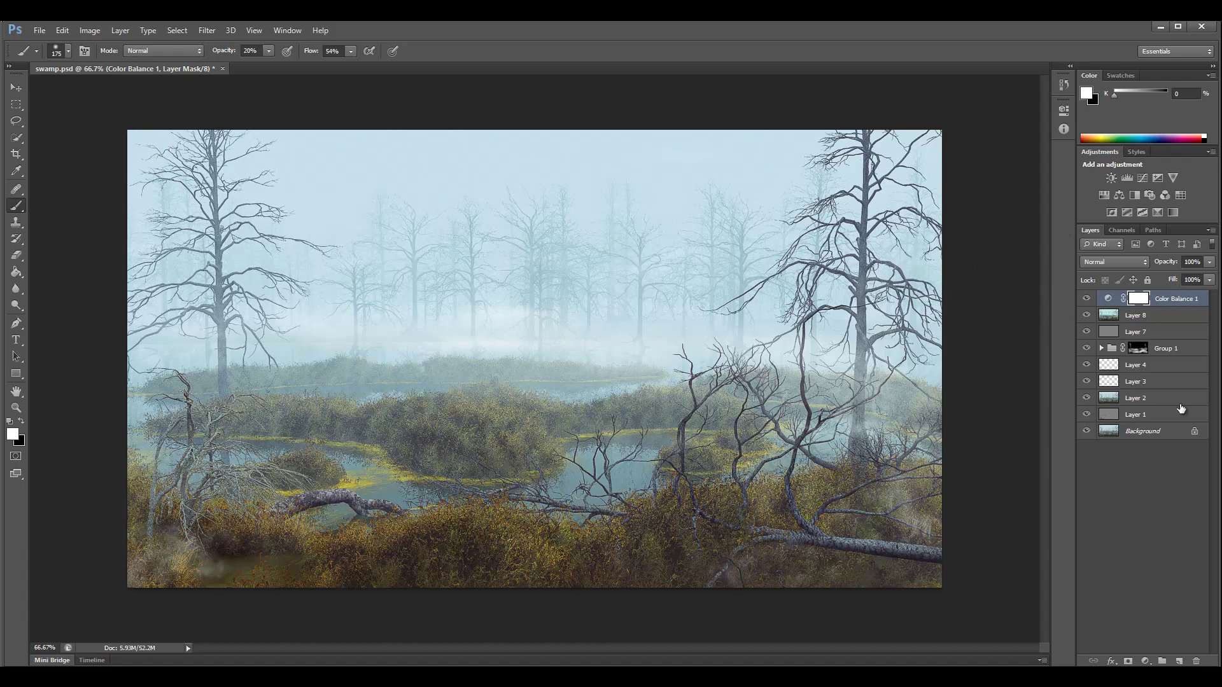
Create a new empty layer above Layer 4 and sample the blue-grey colour near the base of the tall left tree
left_click(1157, 368)
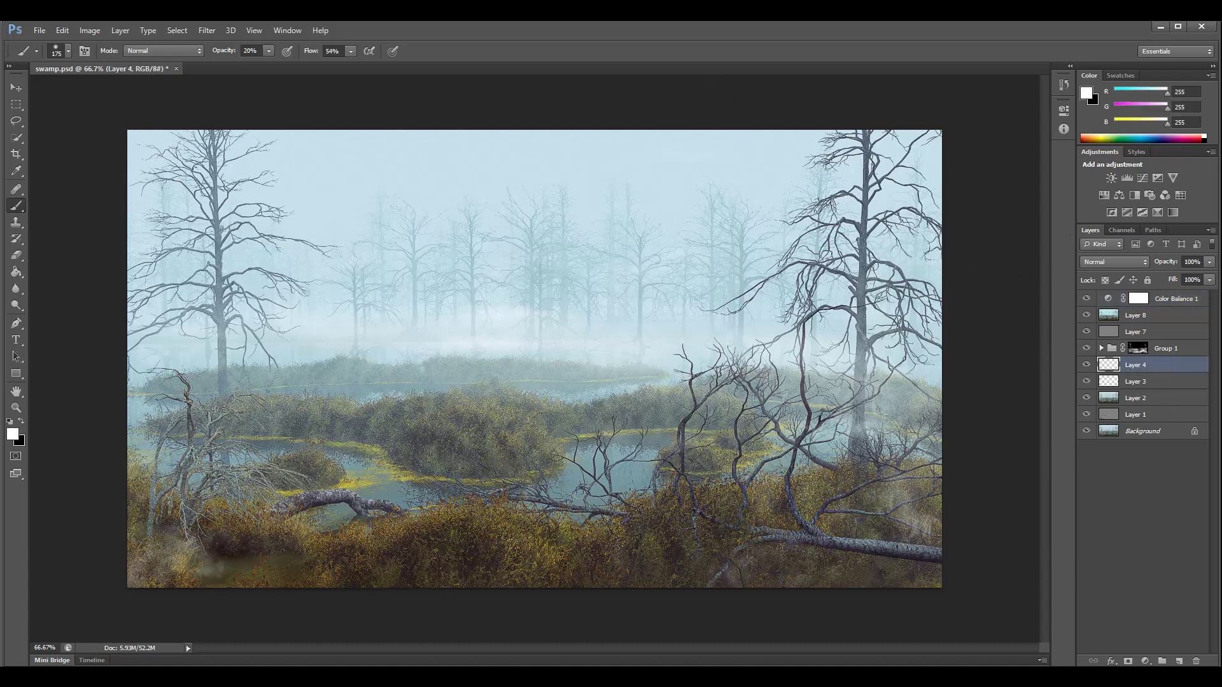
left_click(1178, 661)
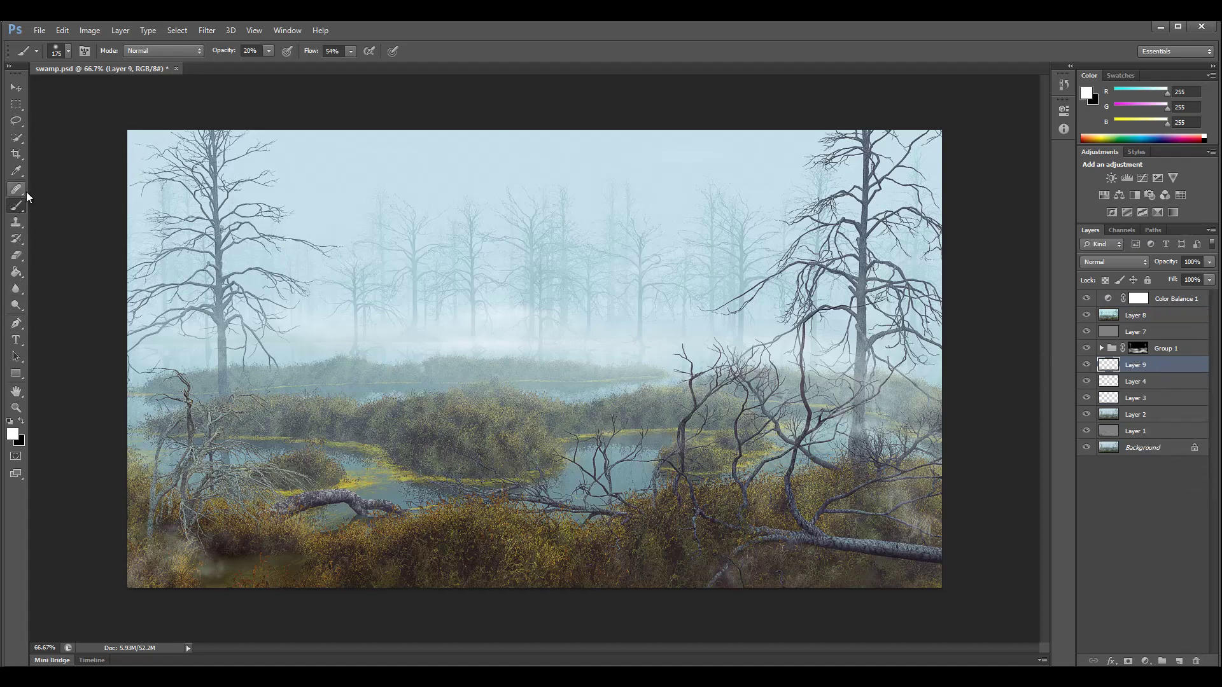
left_click(17, 173)
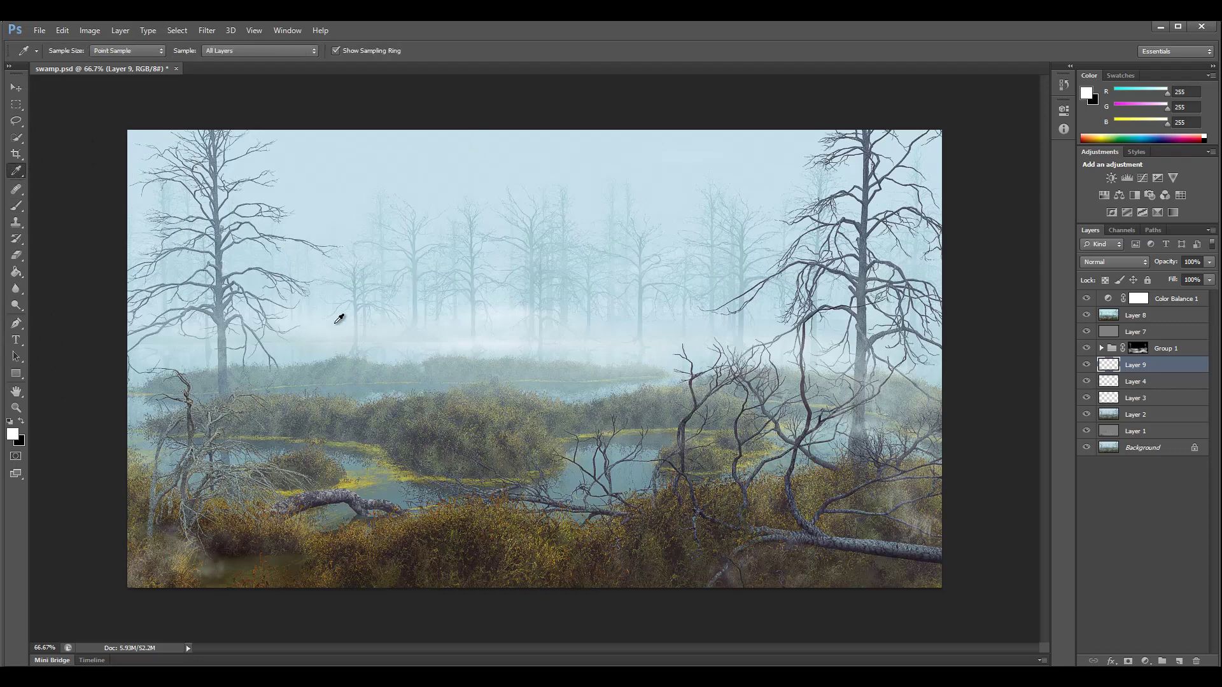
left_click(209, 390)
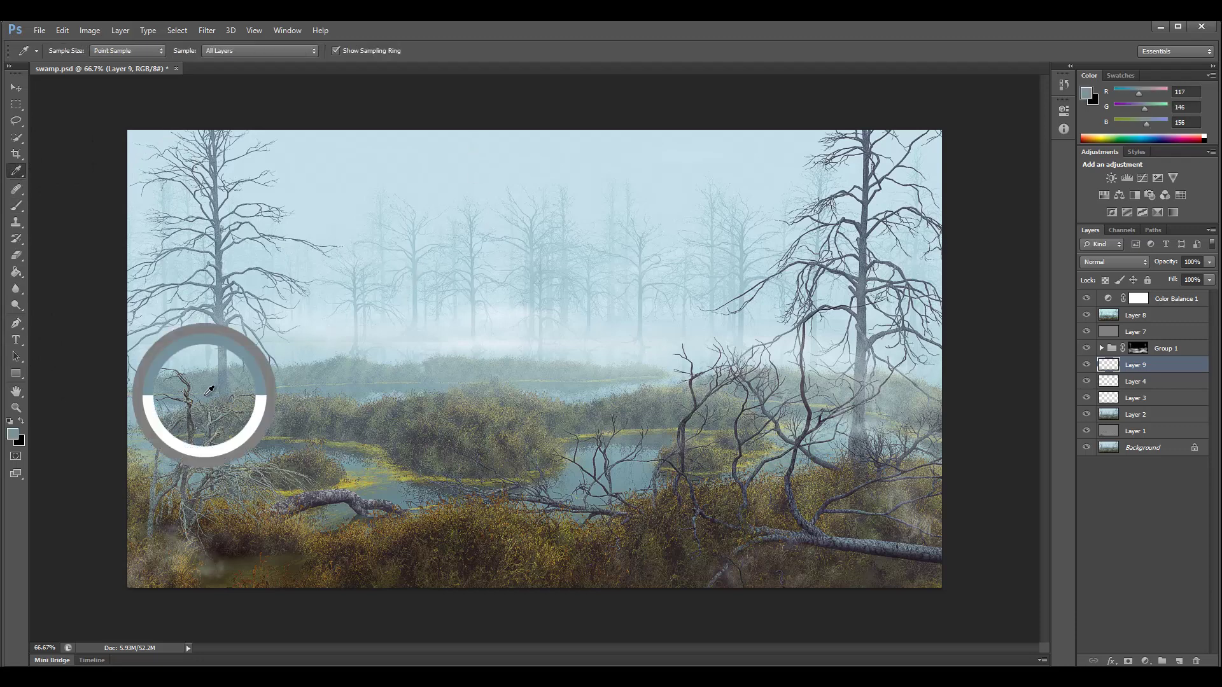
Select the Brush tool with the 1535 px textured fog brush tip
left_click(16, 207)
left_click(68, 51)
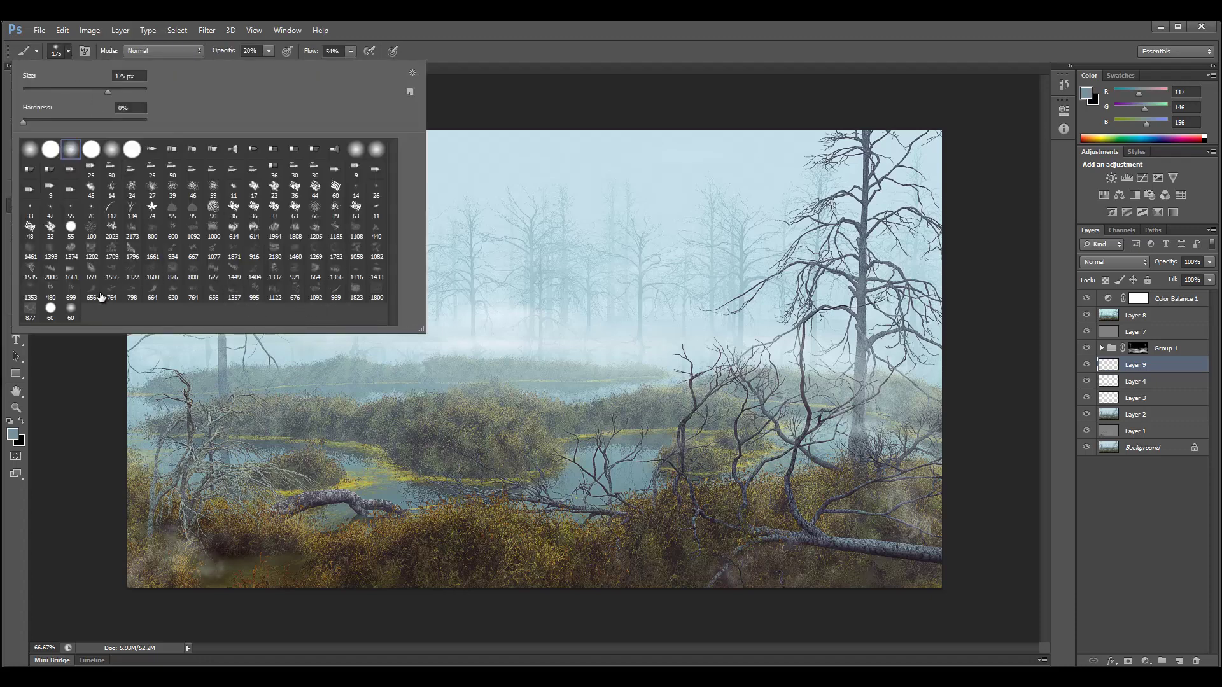
left_click(30, 270)
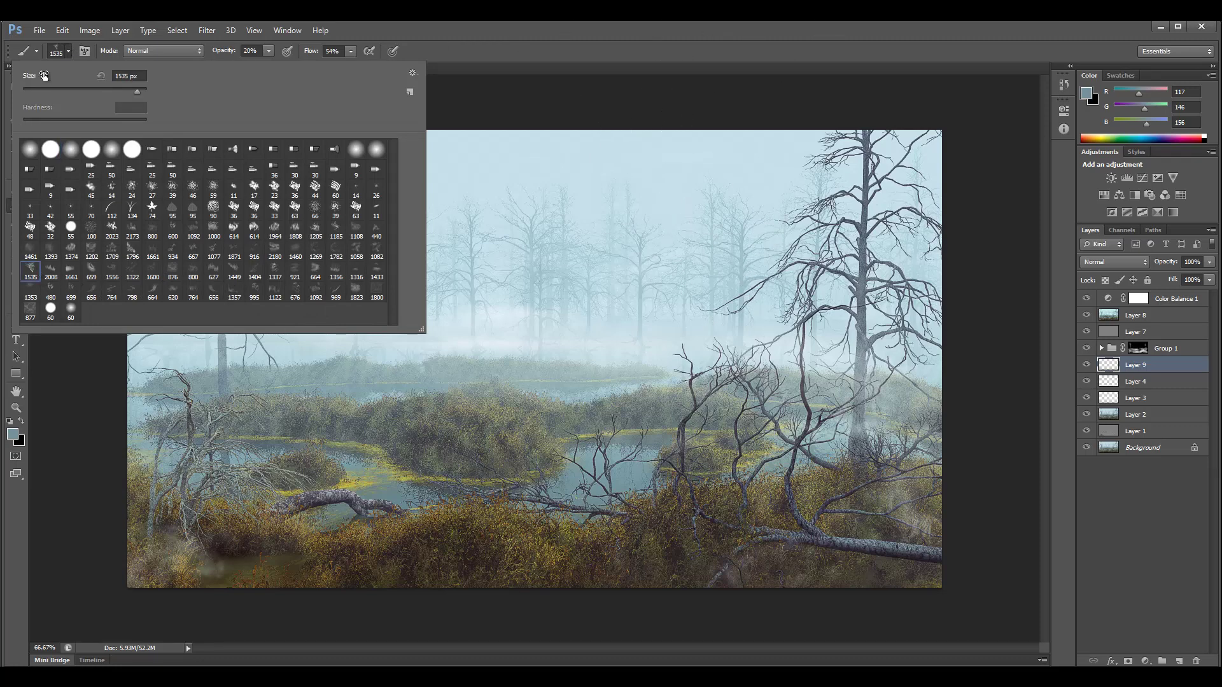
left_click(75, 49)
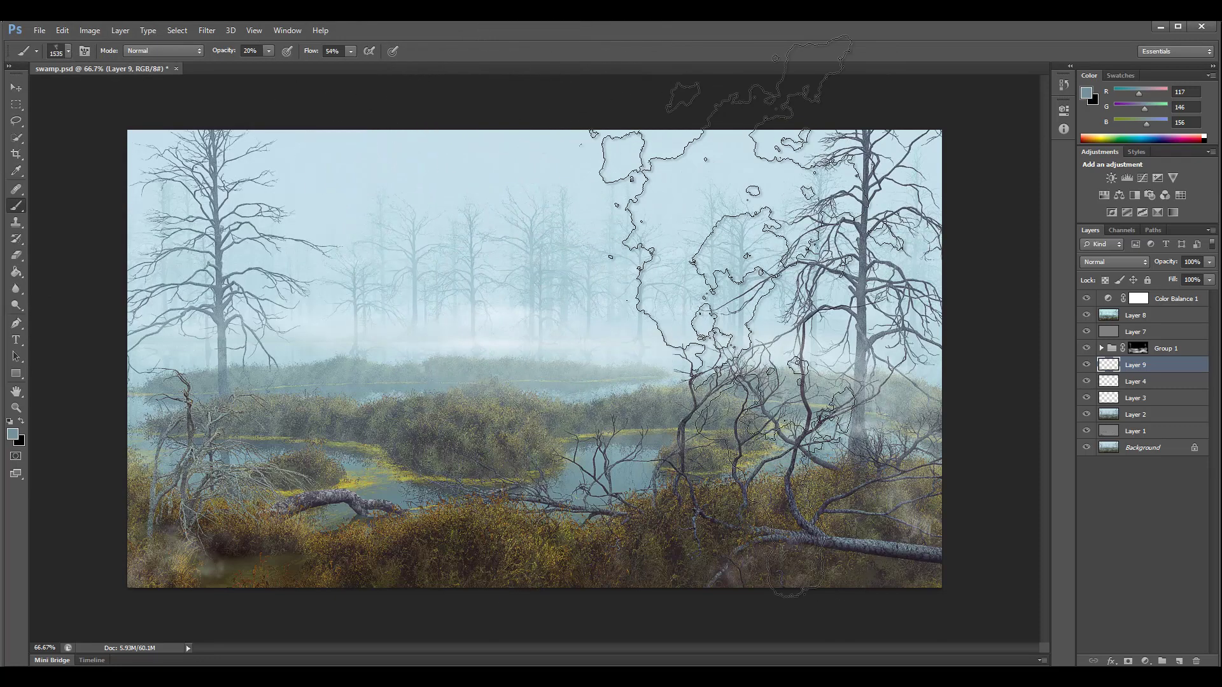
Set the brush opacity and flow to 100%, try one large fog dab over the swamp and undo it
left_click(687, 300)
left_click(269, 51)
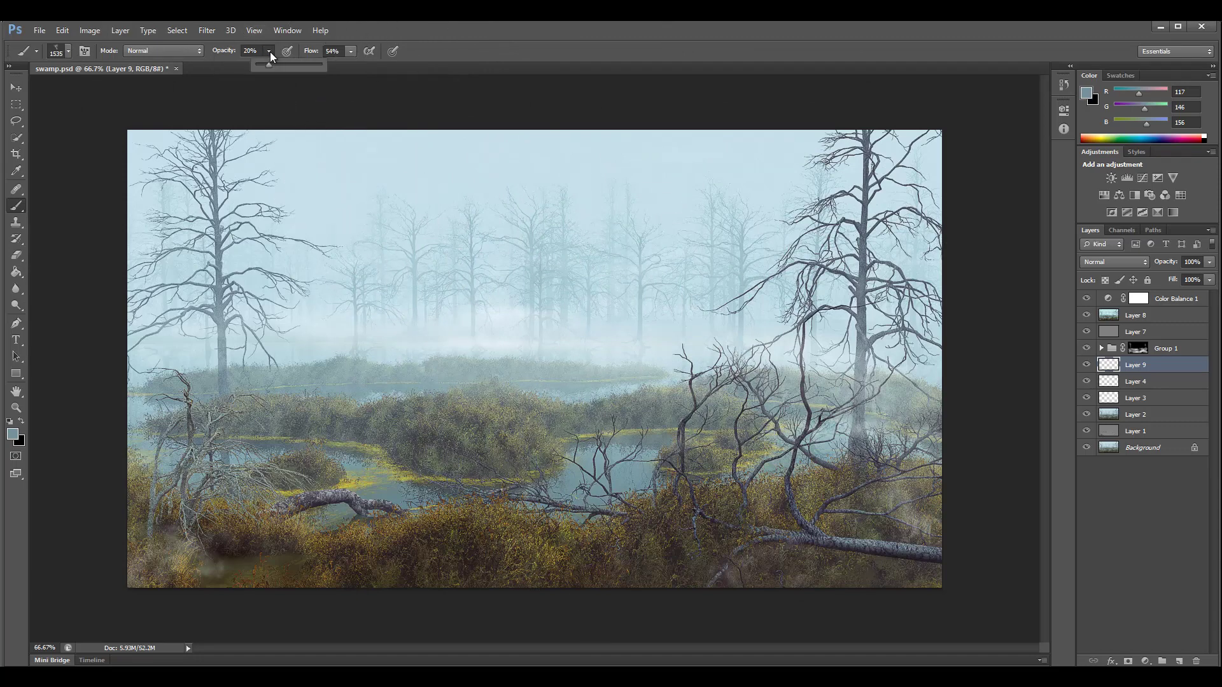
left_click(351, 52)
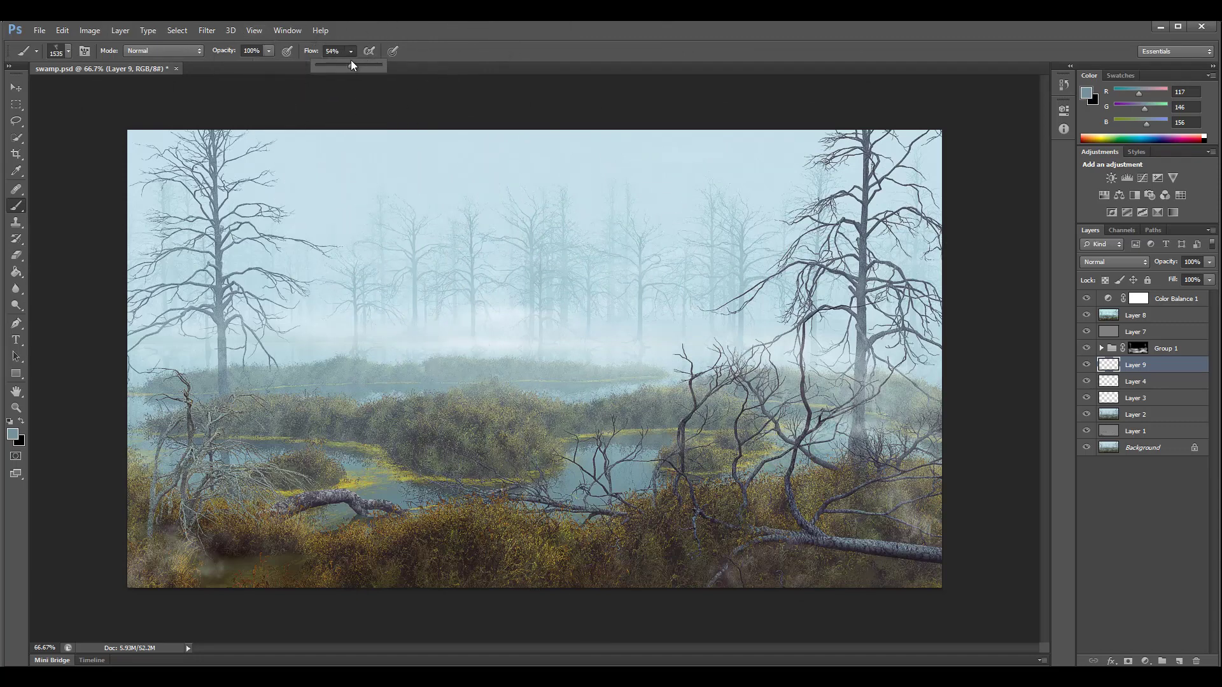
left_click(395, 245)
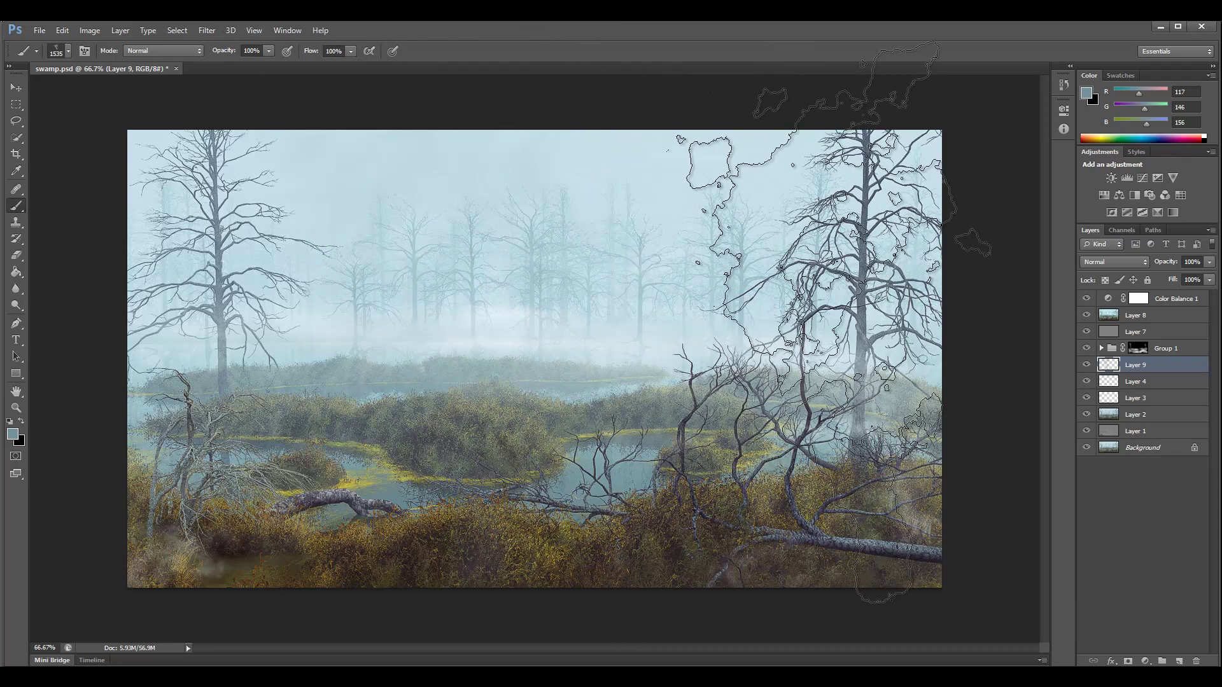
key("ctrl+z")
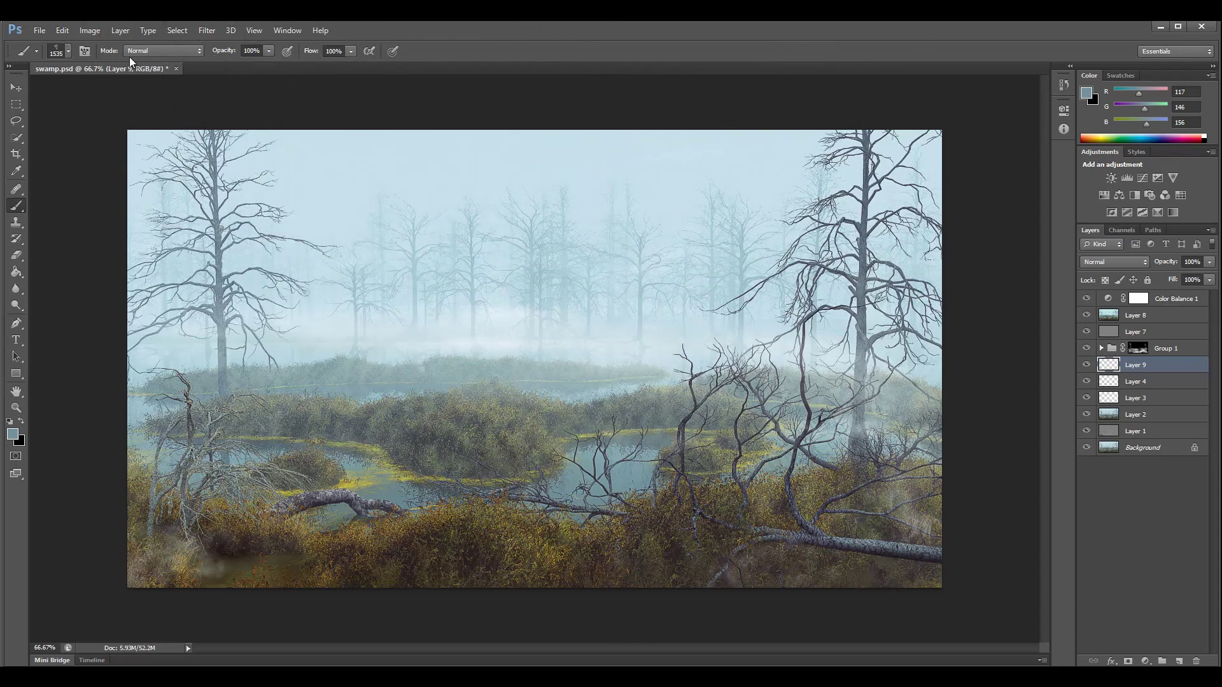
Resize the textured brush to 600 px and paint soft fog between the tall left tree and the distant trunks
left_click(68, 51)
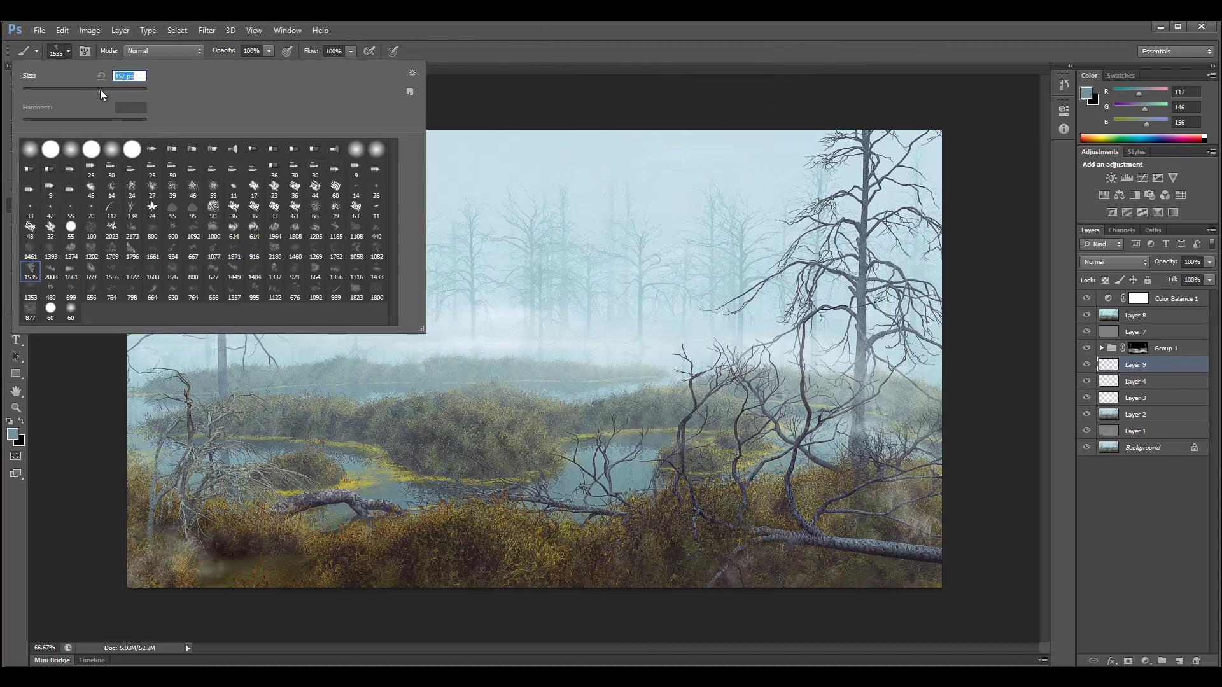
left_click_drag(100, 94, 89, 91)
type("400")
key("Return")
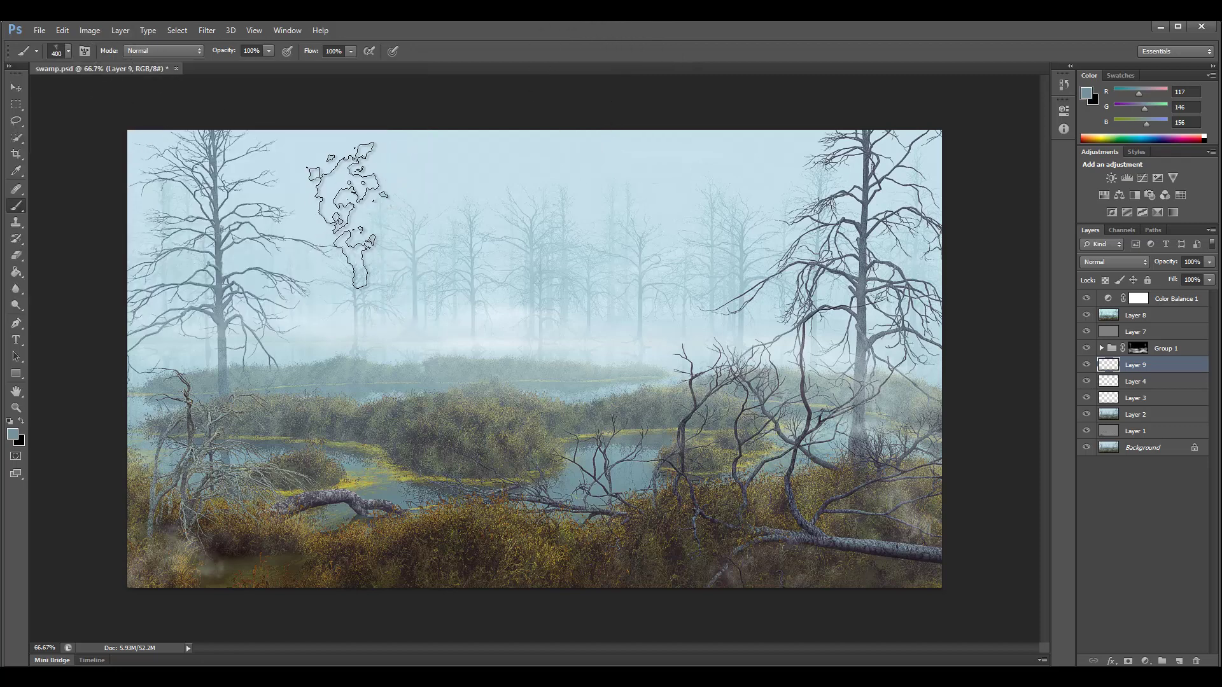
key("bracketright")
key("bracketright")
left_click_drag(296, 217, 306, 219)
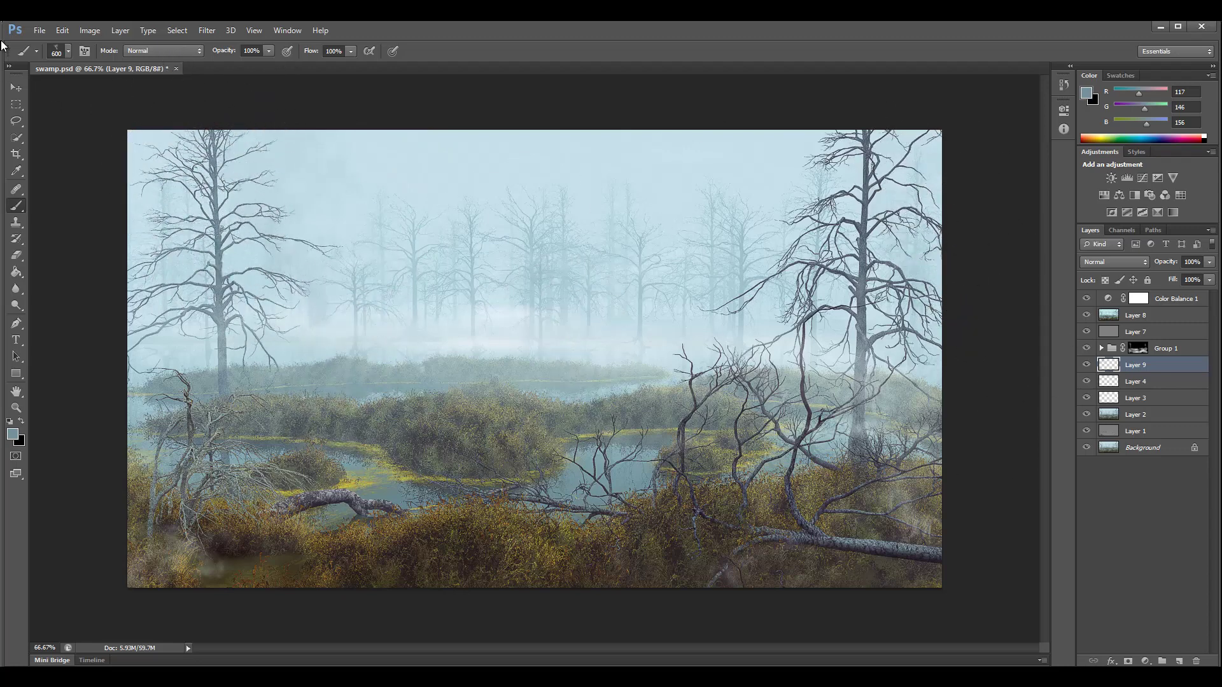
Try the 656 px textured brush tip reduced to 90 px
left_click(69, 49)
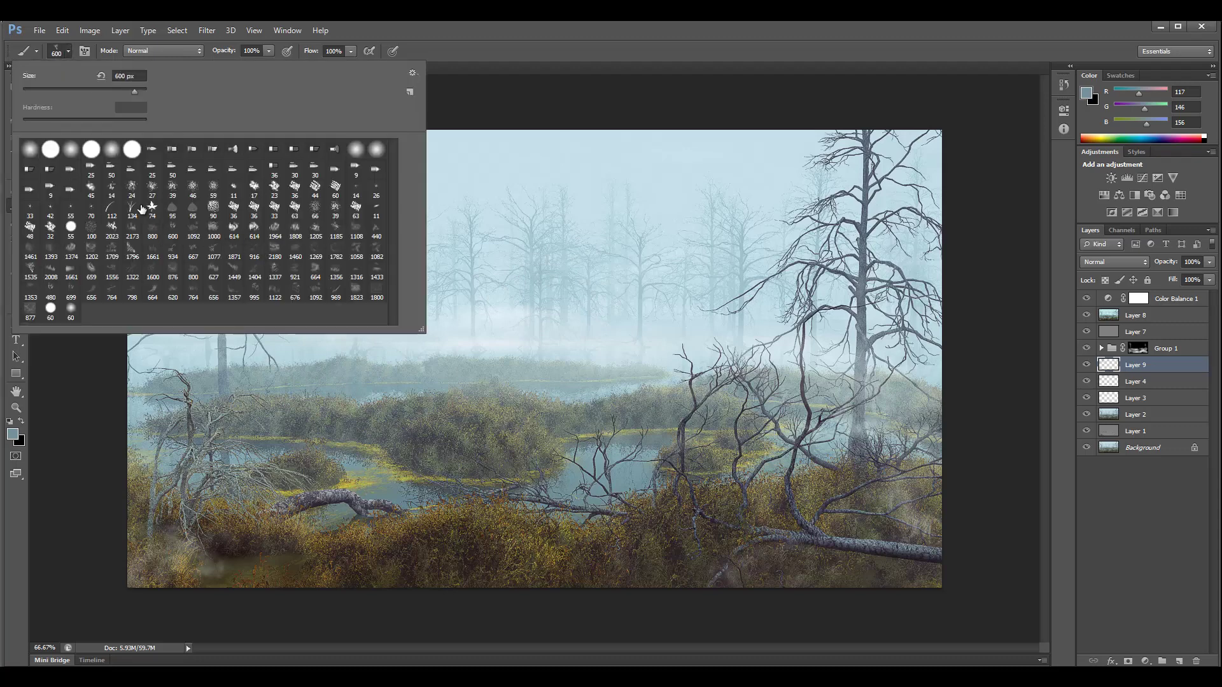
left_click(91, 294)
left_click(68, 51)
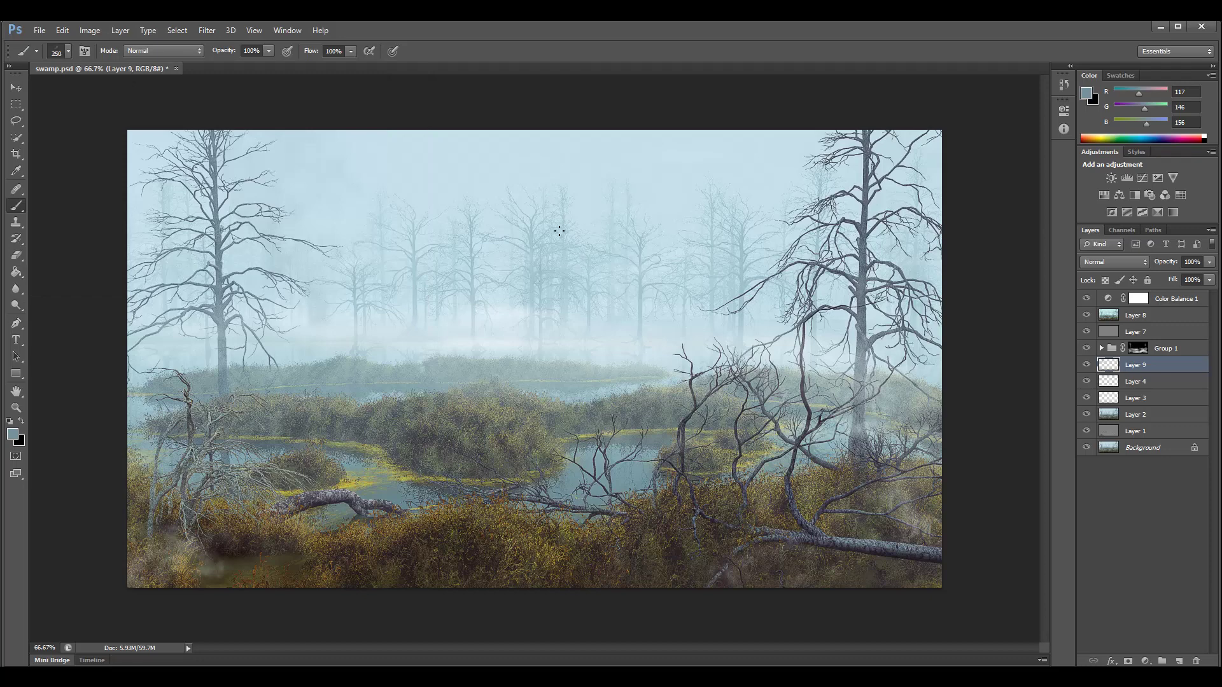
key("bracketleft")
key("bracketleft")
Switch to the 1357 px textured brush tip, reduce it to 150 px, and revert the last brush stroke in the history
left_click(69, 50)
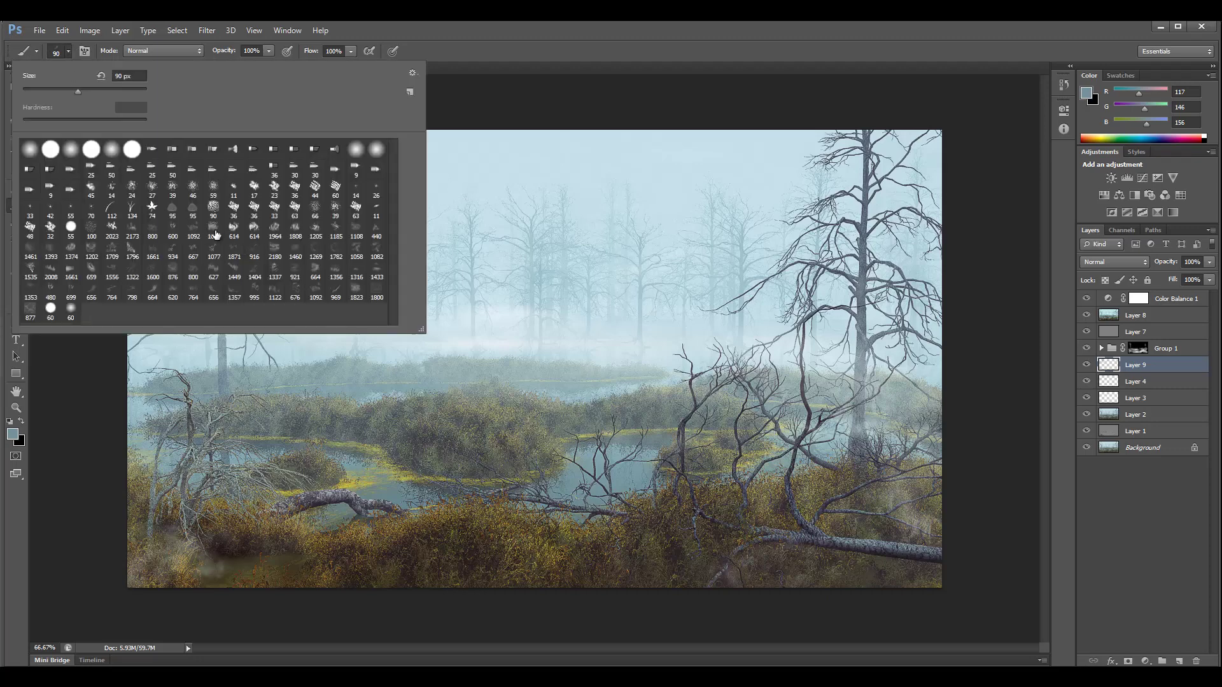
left_click(234, 292)
left_click(68, 51)
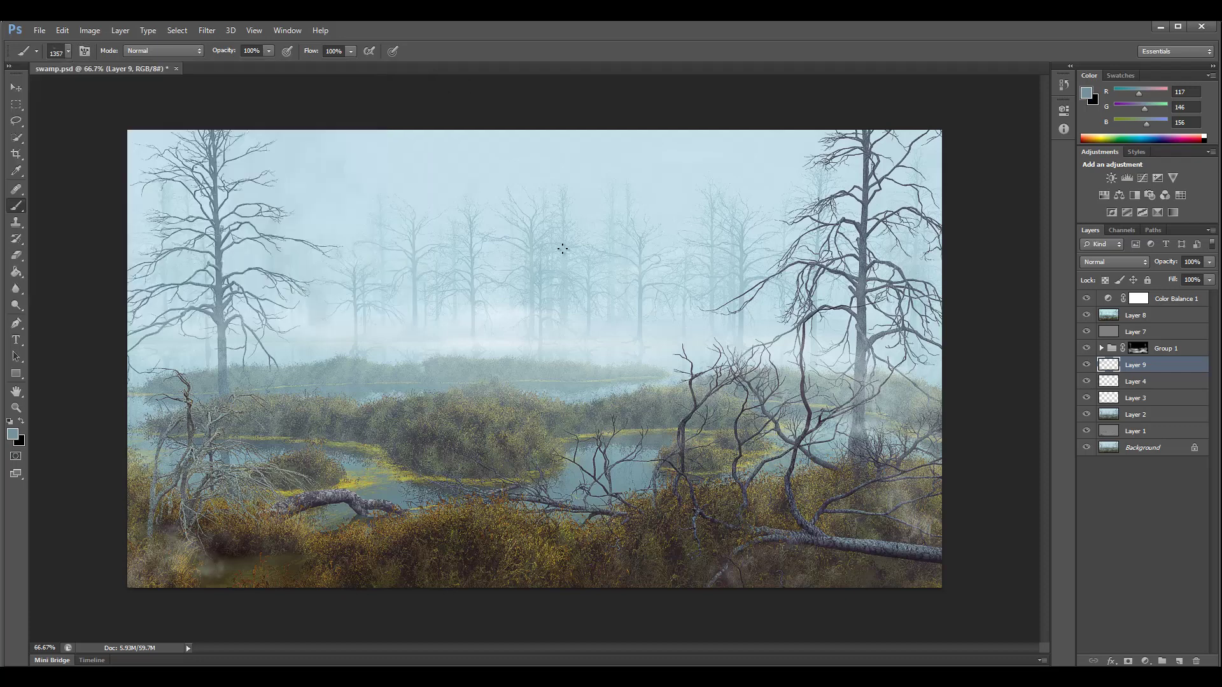
key("bracketleft")
key("bracketleft")
left_click(1064, 85)
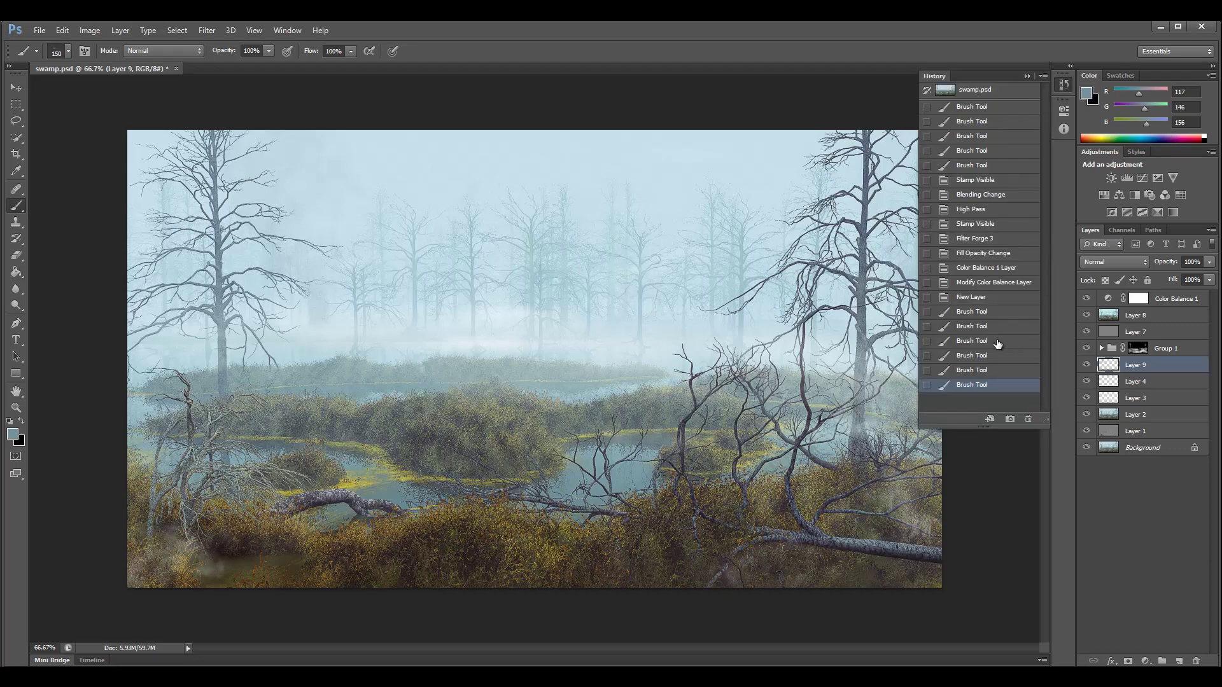
left_click(980, 370)
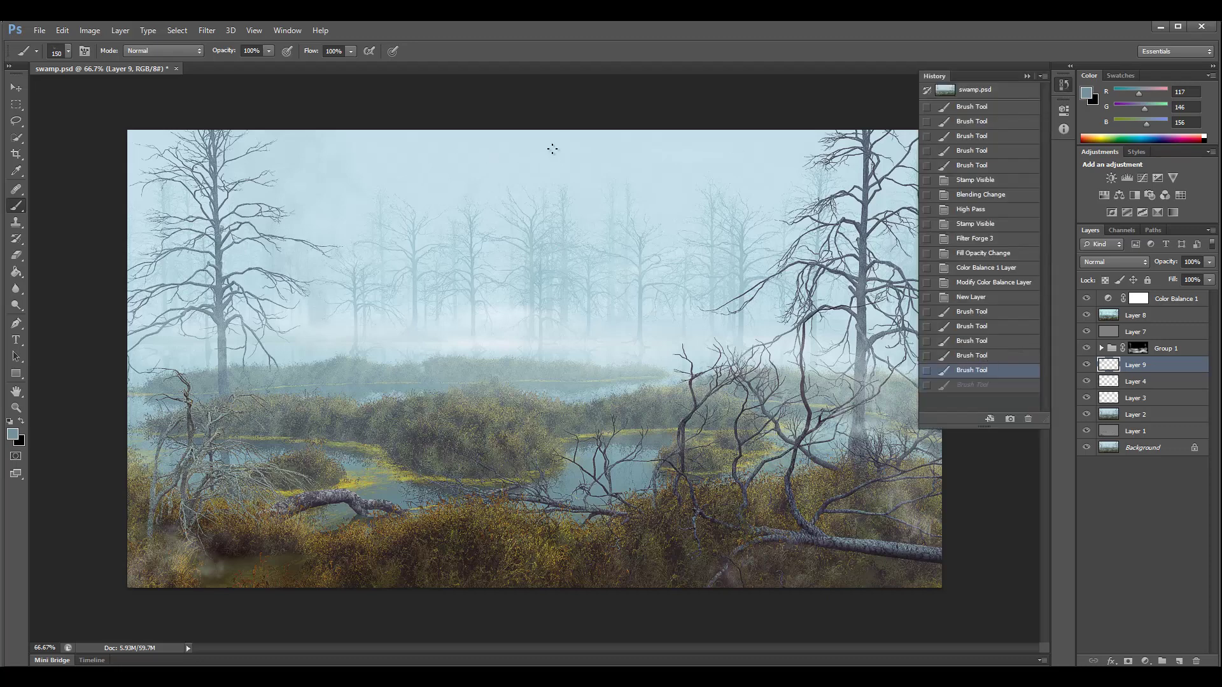
Enlarge the textured brush to 308 px and paint a fog stroke across the sky above the distant trees
key("ctrl+shift+z")
key("ctrl+z")
left_click(67, 50)
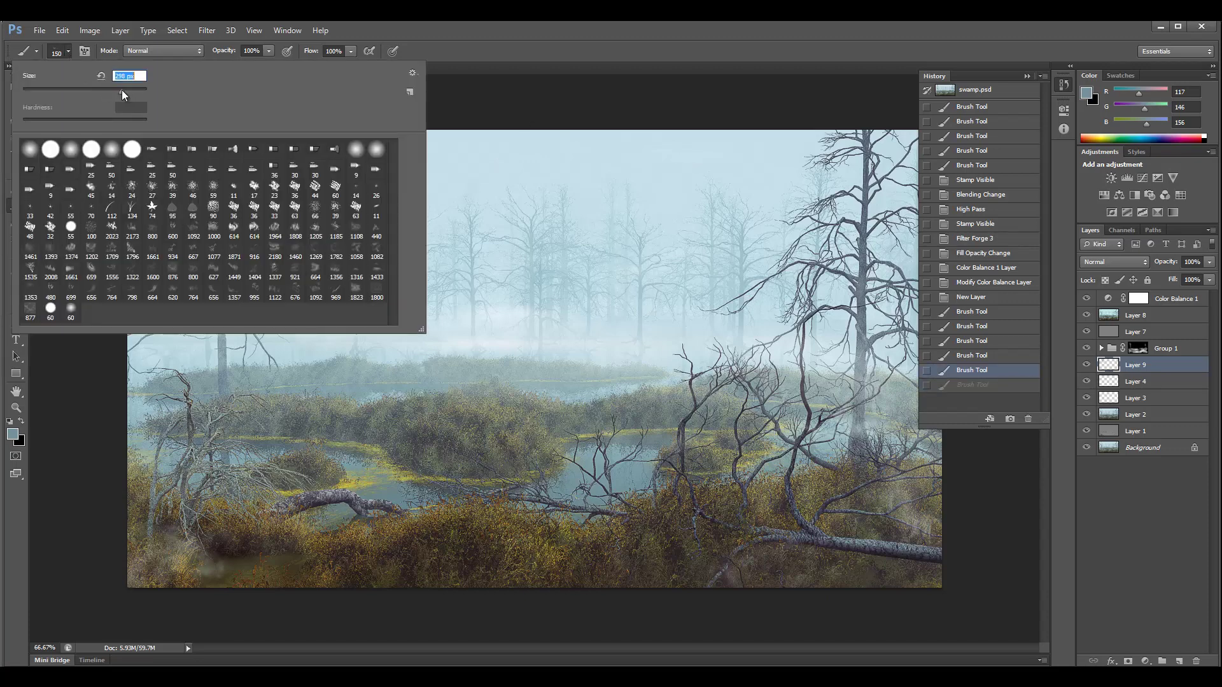
key("Return")
key("ctrl+shift+z")
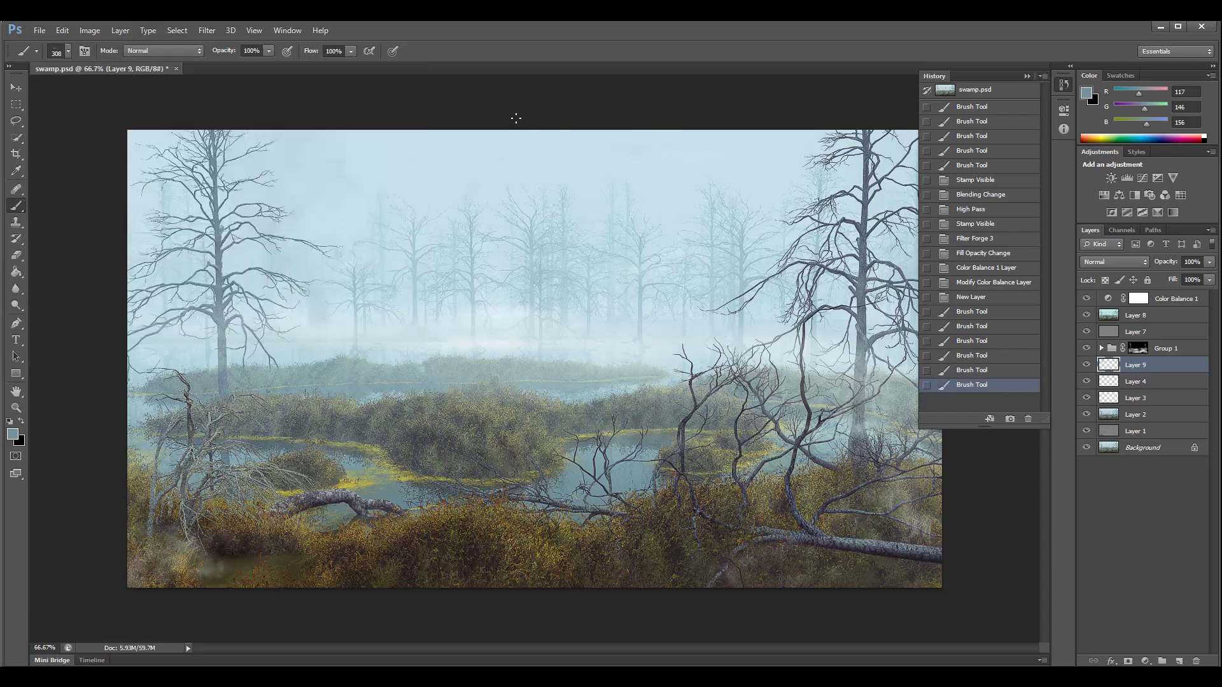
left_click_drag(500, 134, 681, 196)
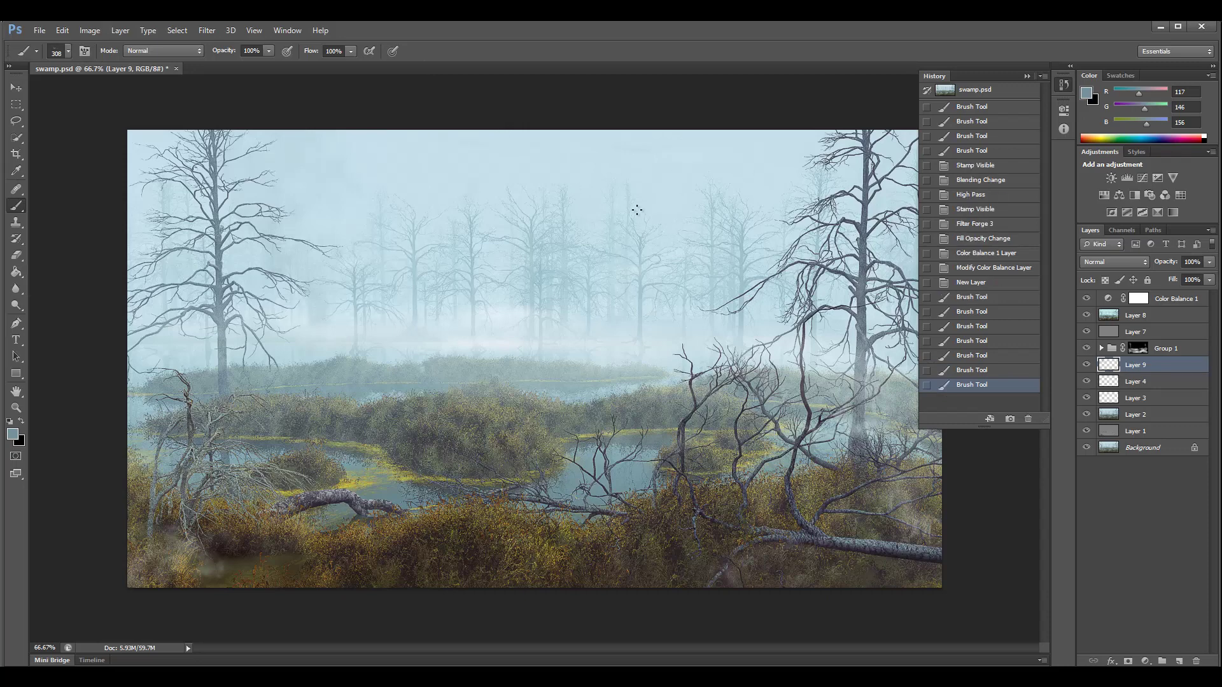
Choose the 1871 px textured brush tip and dab fog across the sky beside the tall trees on both sides
left_click(66, 51)
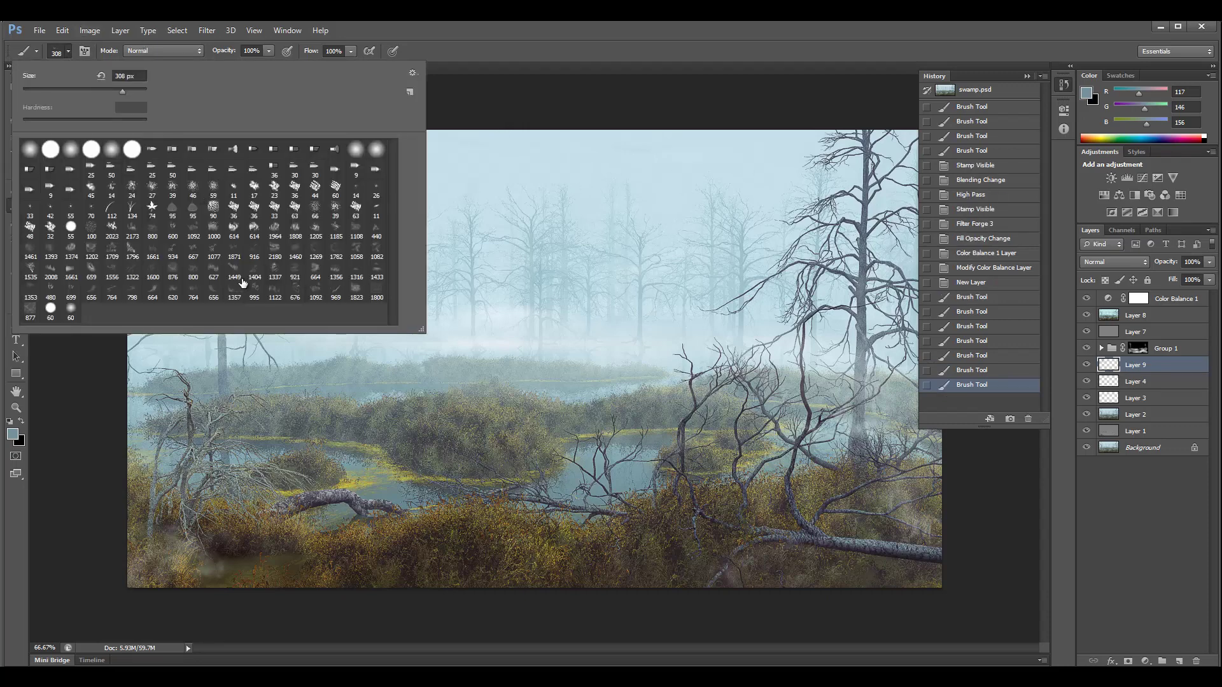
left_click(235, 250)
key("Return")
left_click(784, 187)
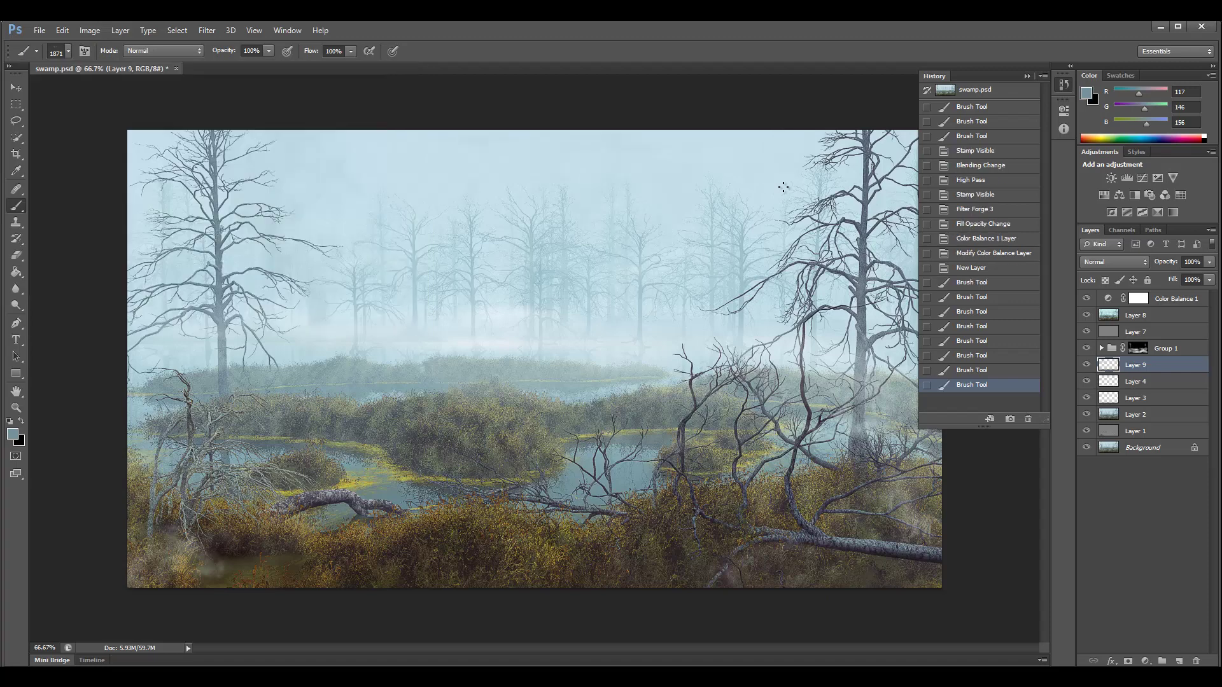
left_click(783, 187)
left_click(733, 162)
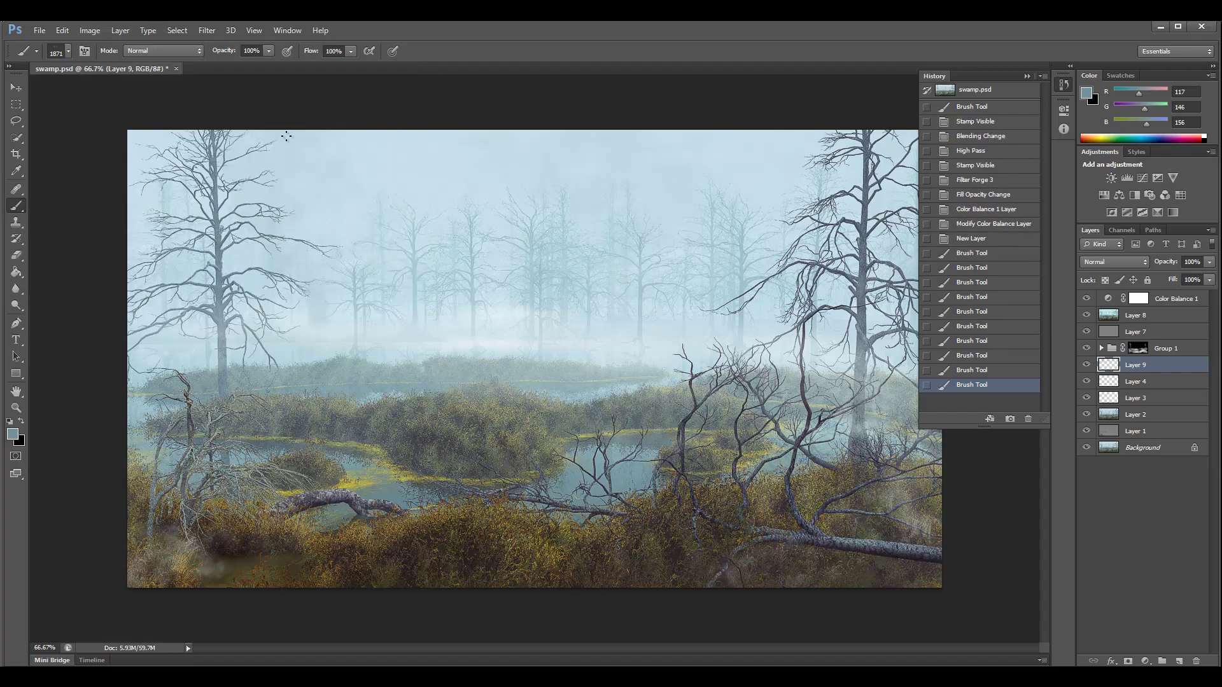
left_click(318, 150)
left_click(319, 150)
left_click(309, 164)
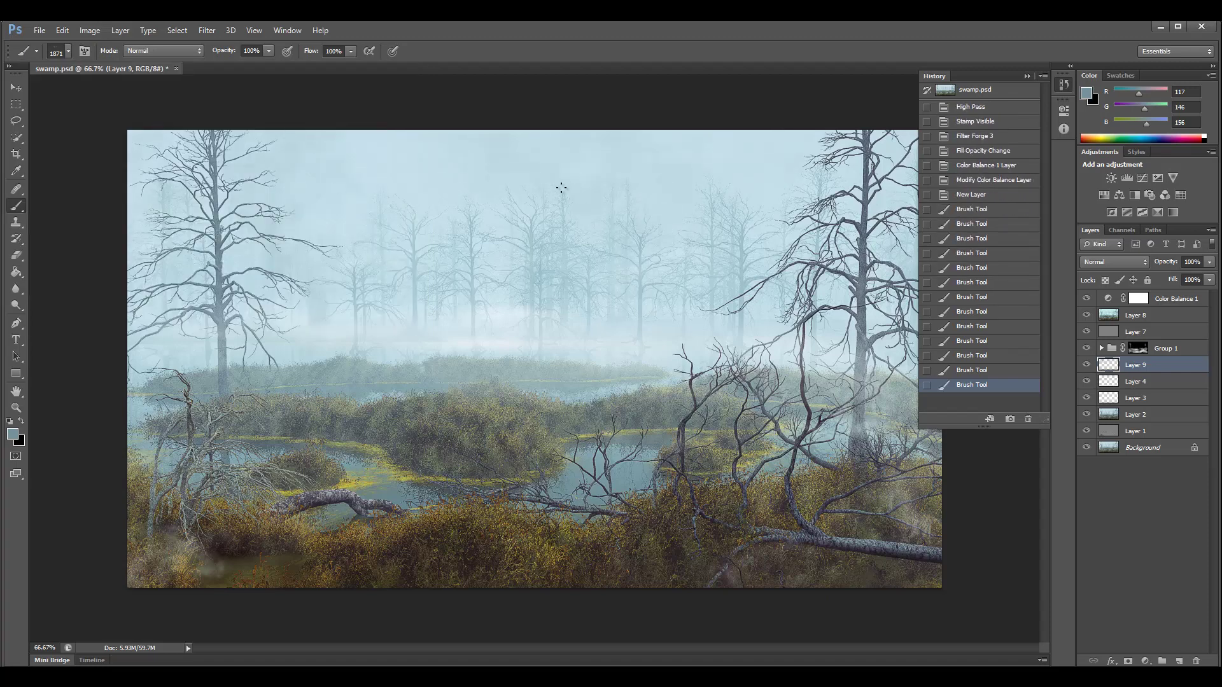
Choose the 1449 px textured brush tip, reduce it to 1057 px, and build up fog in the sky and over the distant trees
left_click(69, 47)
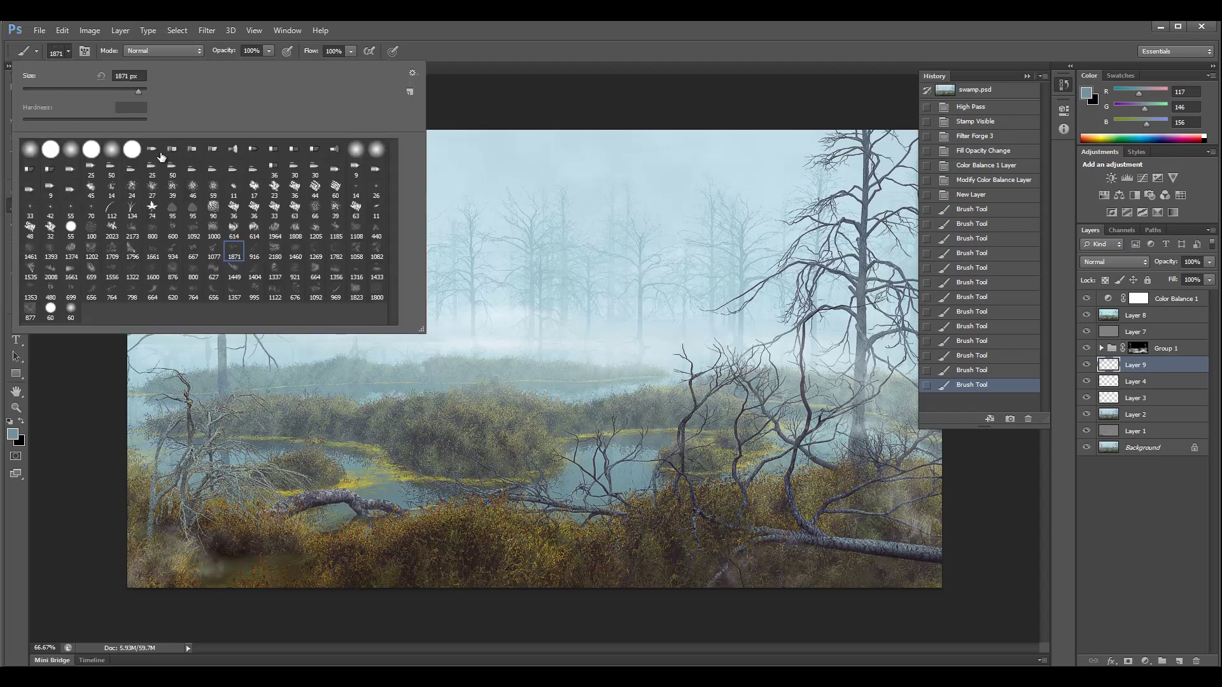
left_click(234, 272)
left_click_drag(136, 90, 135, 91)
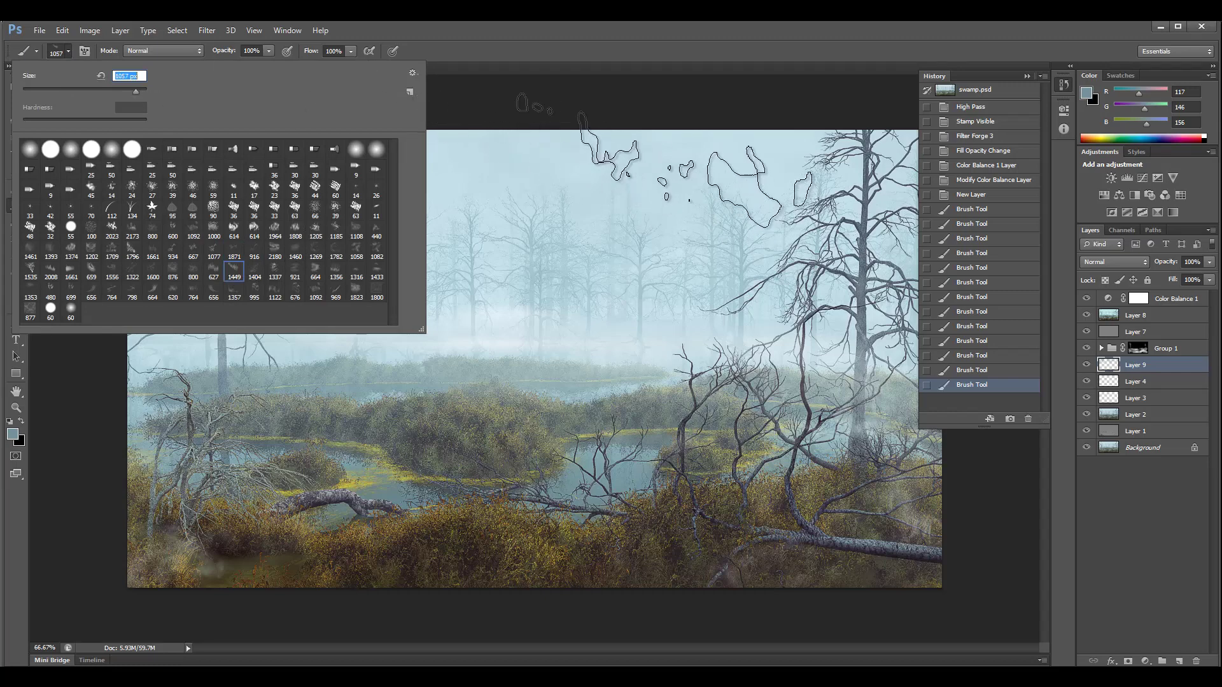
left_click(662, 140)
left_click(449, 191)
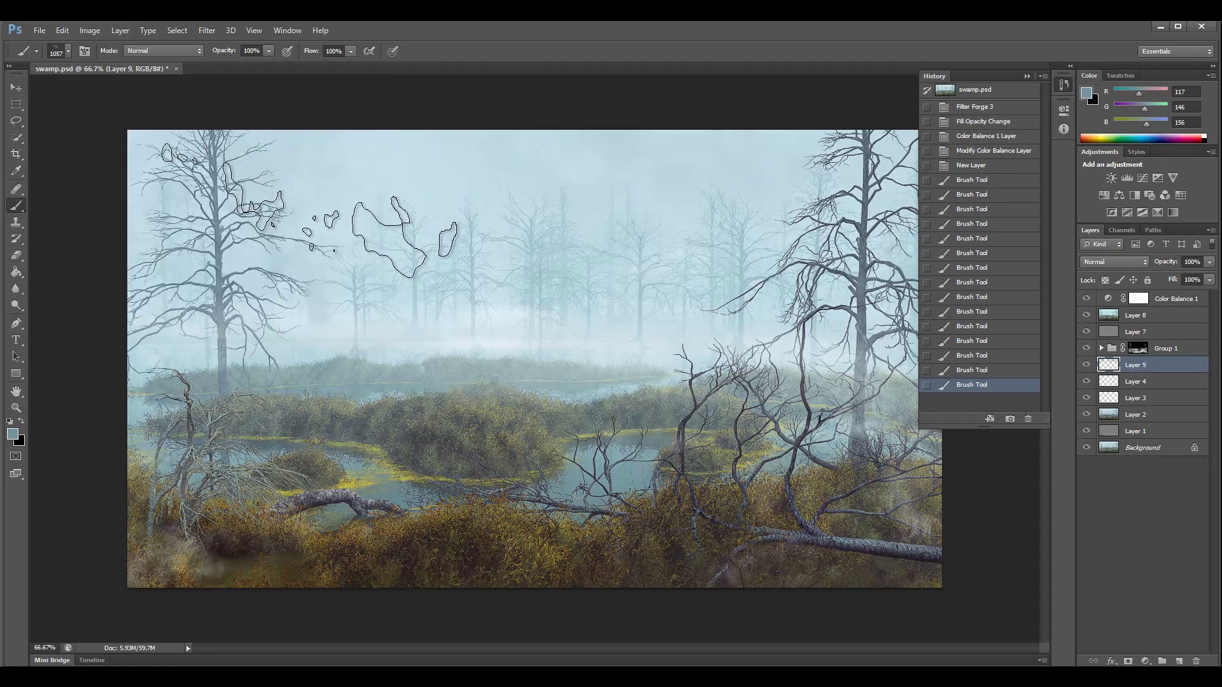
left_click(364, 238)
left_click(364, 239)
left_click(364, 239)
left_click(364, 239)
left_click(364, 239)
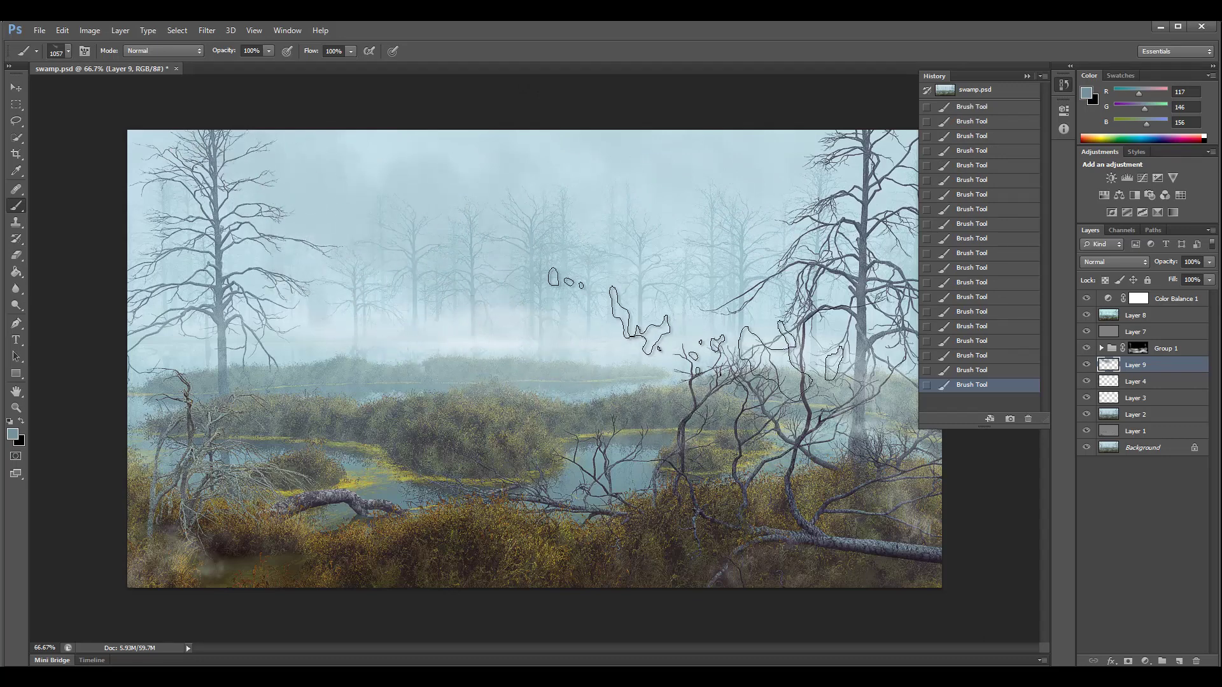
Set the foreground color to white (ffffff) and collapse the history list
left_click(12, 434)
left_click_drag(503, 204, 313, 136)
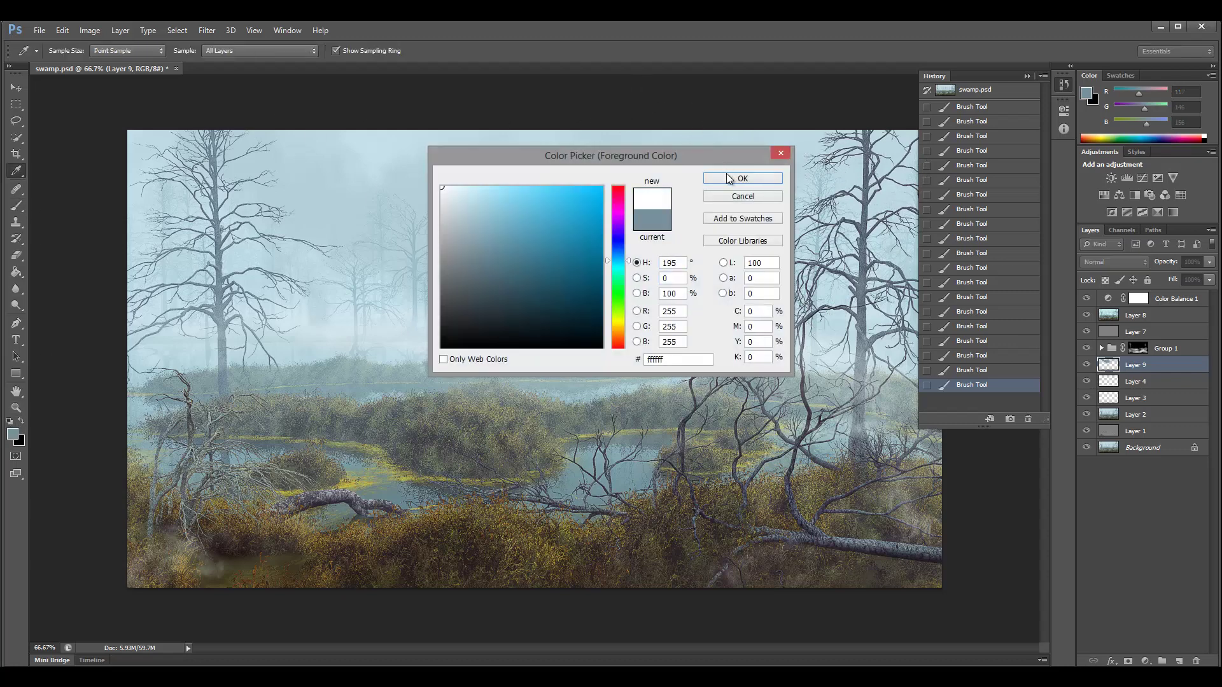
left_click(729, 178)
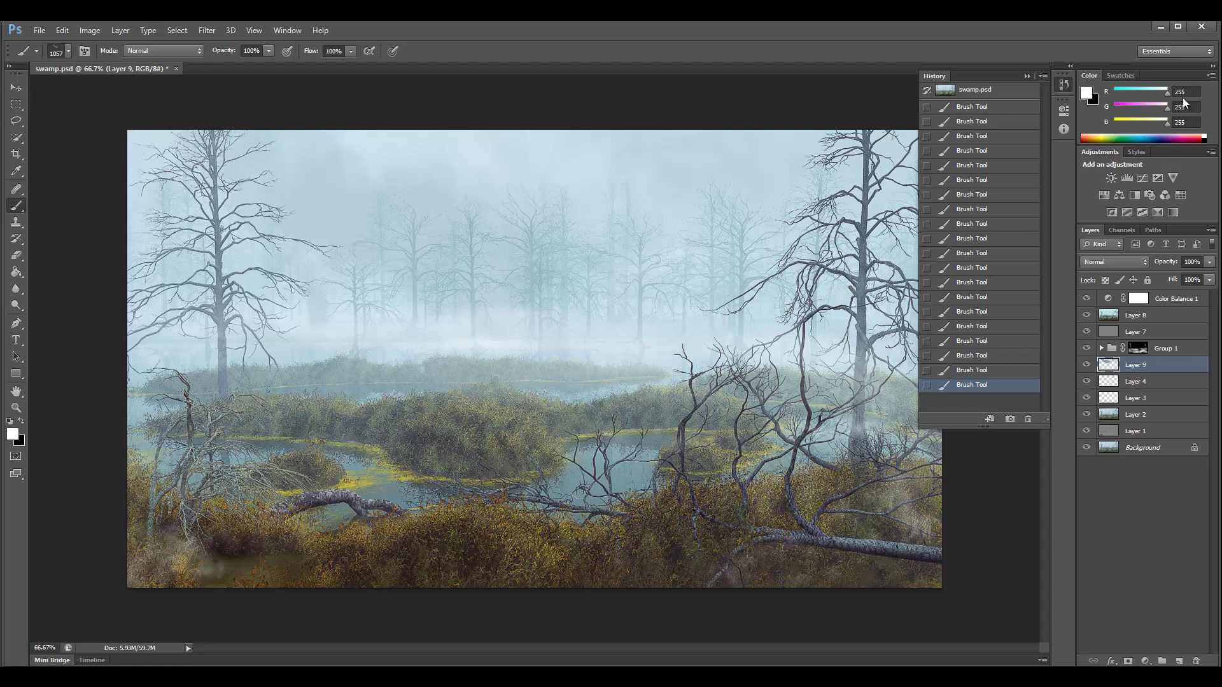
left_click(1063, 85)
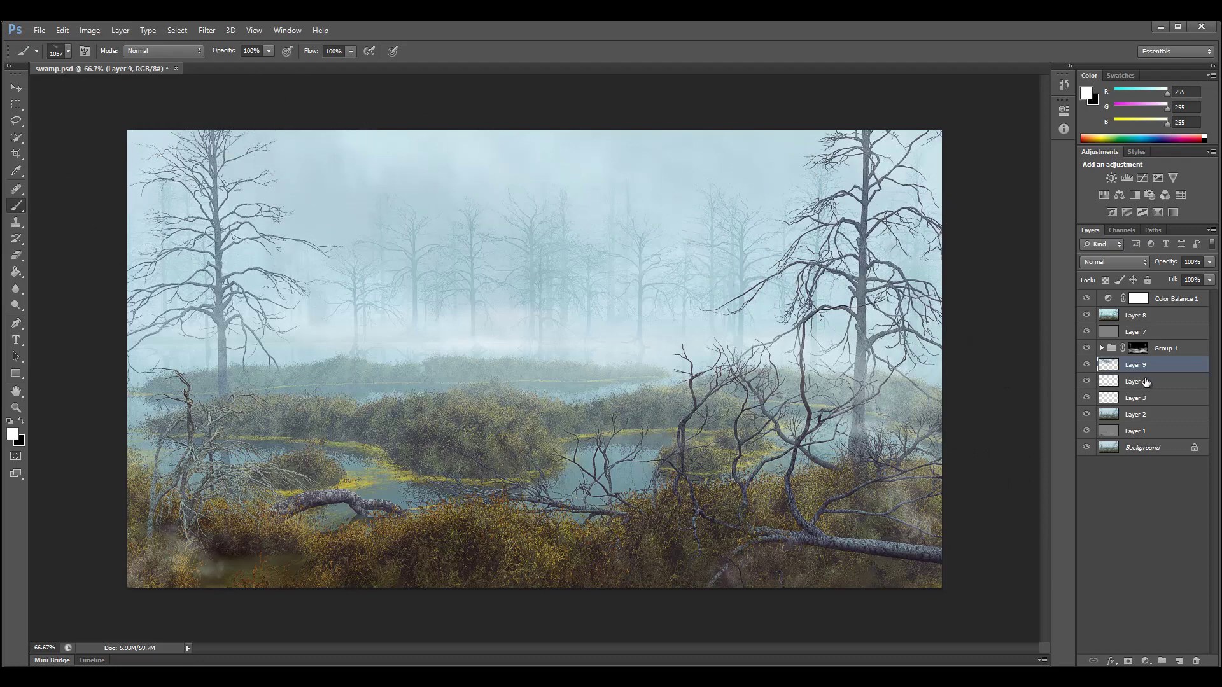
Select the Color Balance 1 layer and toggle Layer 8's visibility to compare the image with and without it
left_click(1155, 304)
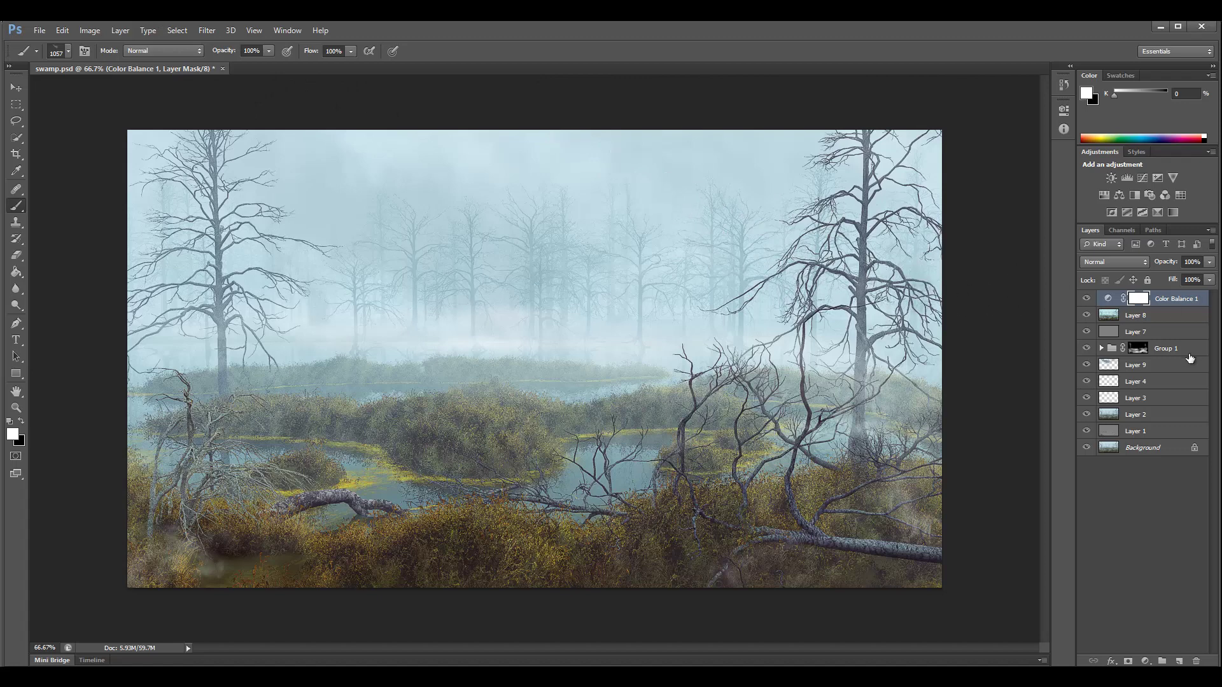
left_click(1086, 315)
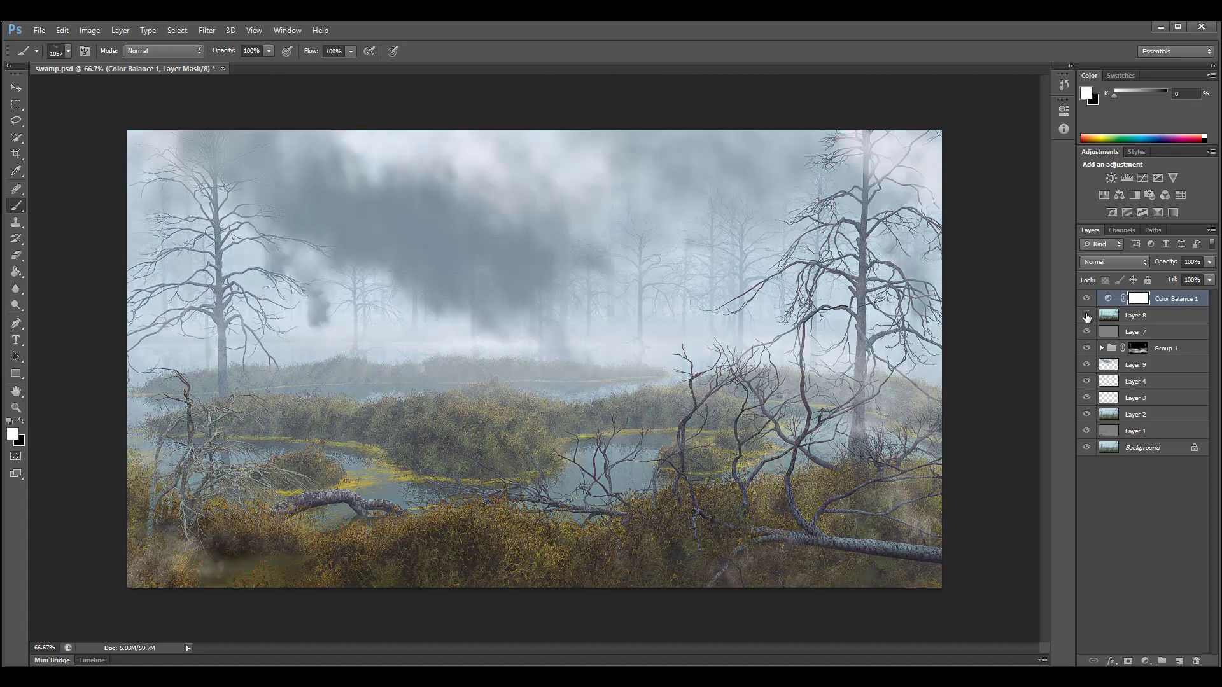
left_click(1086, 316)
left_click(1086, 316)
left_click(1086, 316)
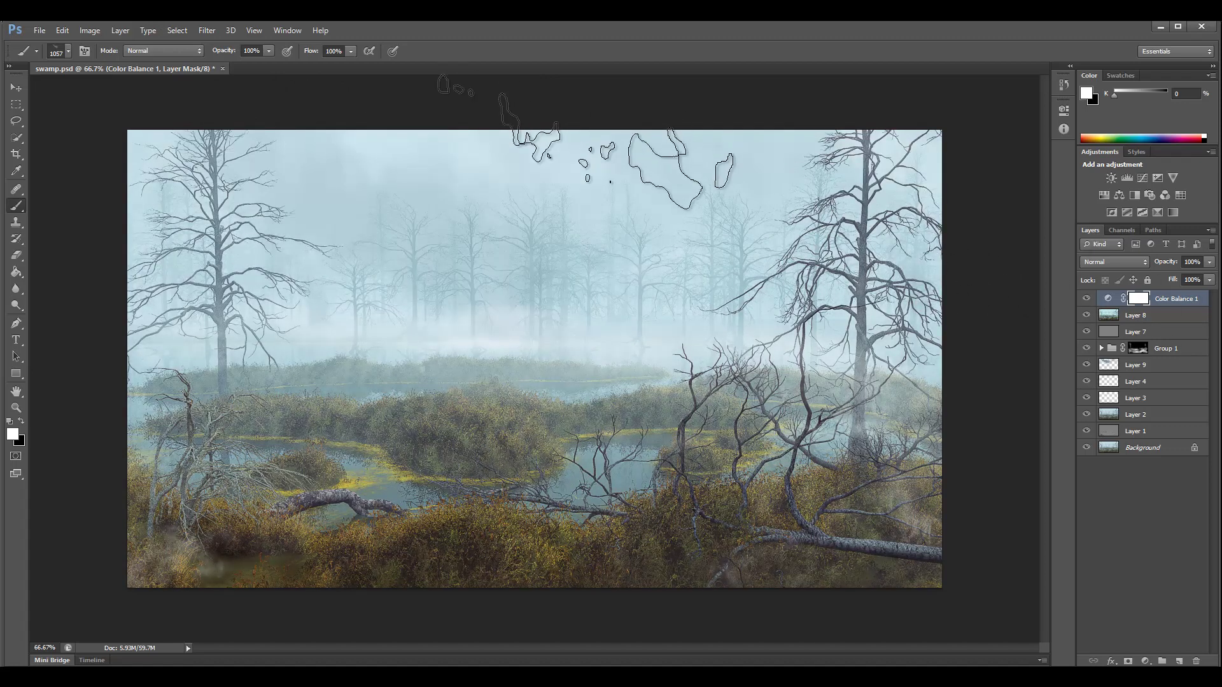
Add a Curves adjustment layer above Color Balance 1 and pull the curve's white point far toward the shadows for extreme brightening
left_click(16, 88)
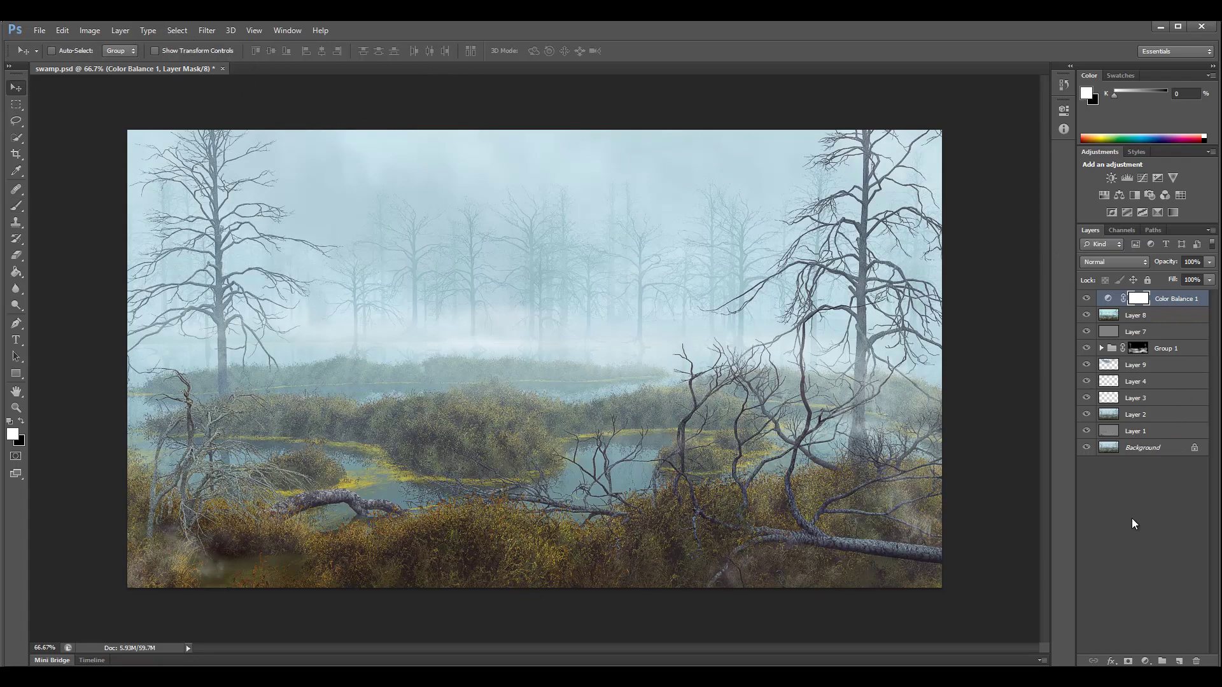
left_click(1145, 661)
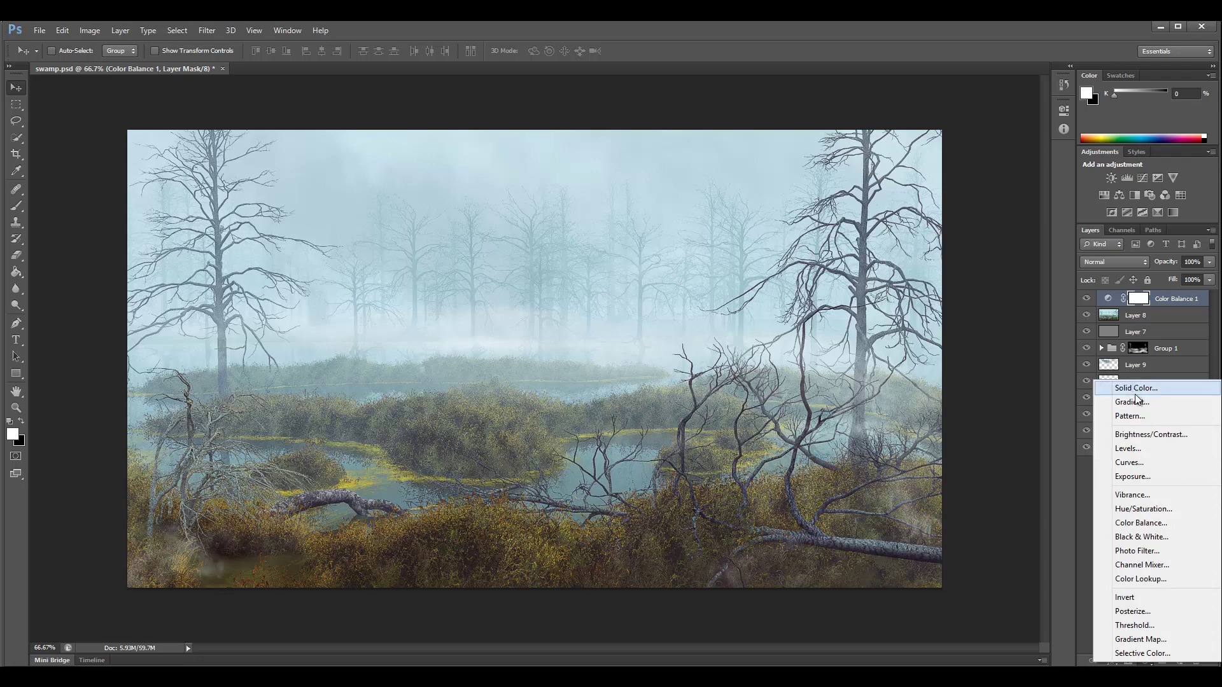
left_click(1149, 461)
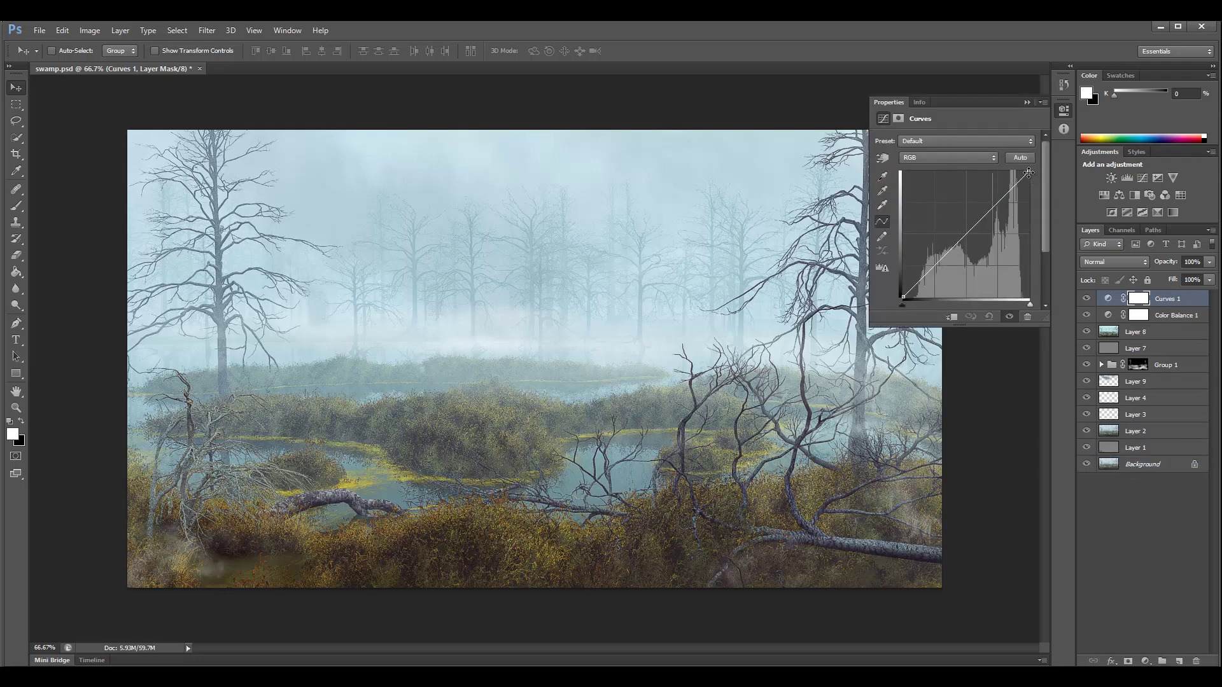
left_click_drag(1028, 173, 924, 162)
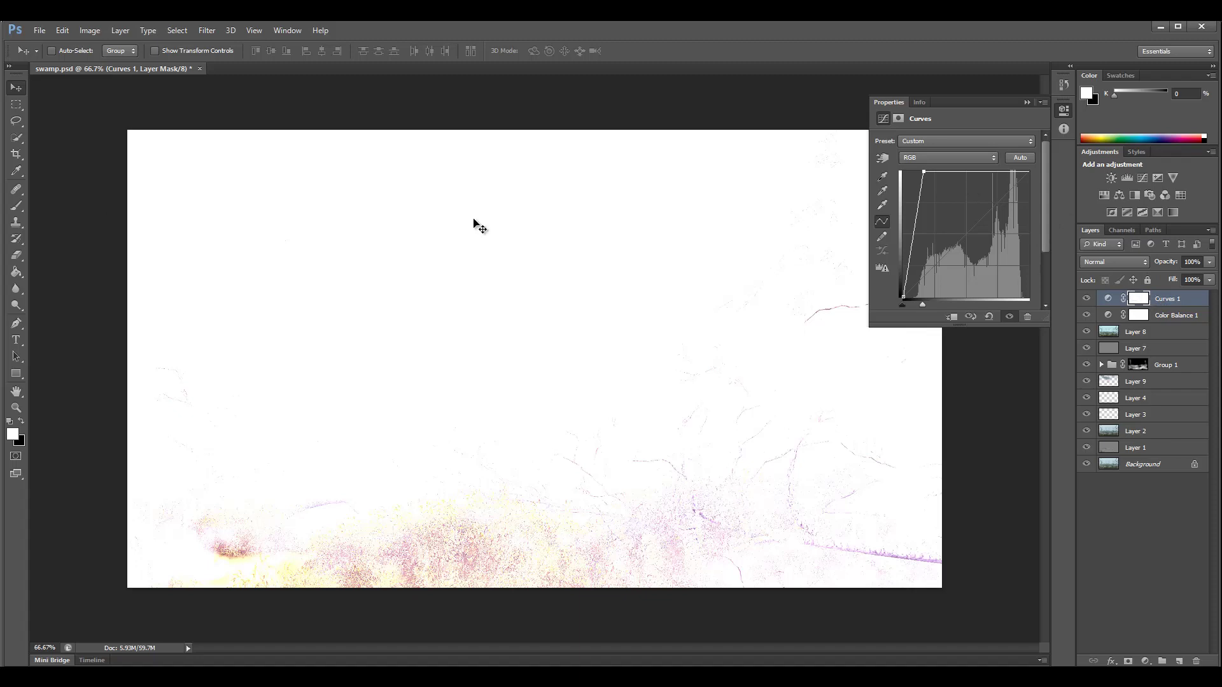
On the Curves mask, fill a rectangular selection just inside the canvas edges with black, leaving a narrow border, and deselect
left_click(16, 104)
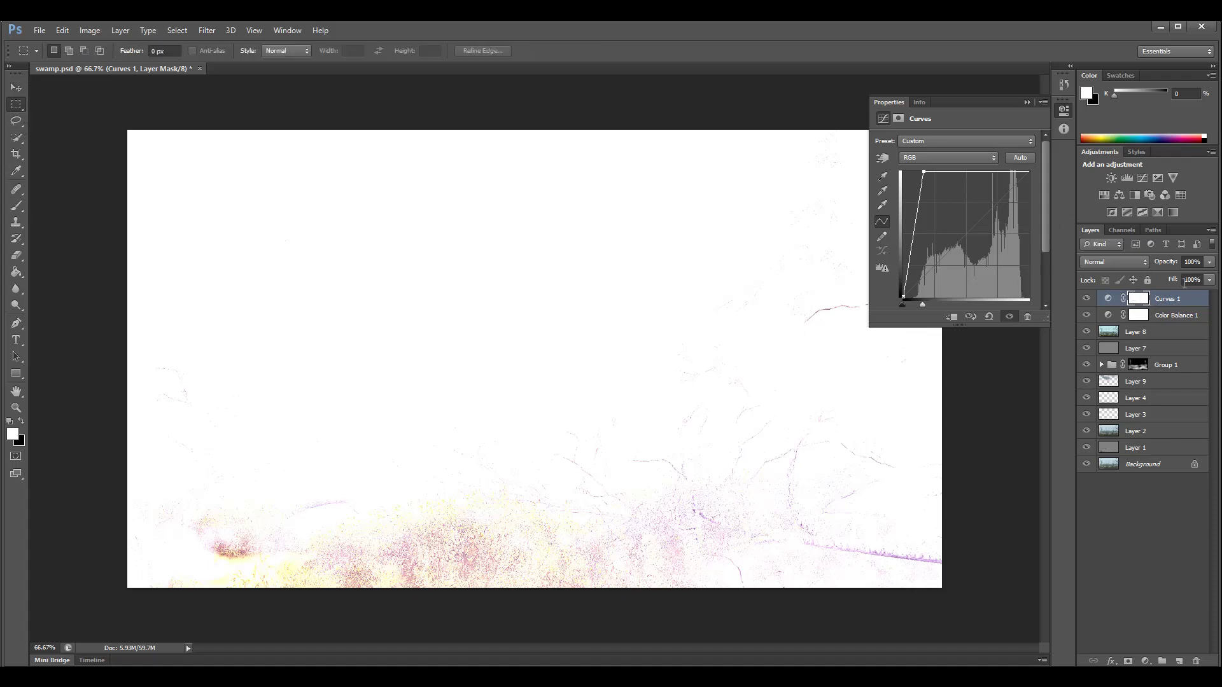
left_click(1139, 300)
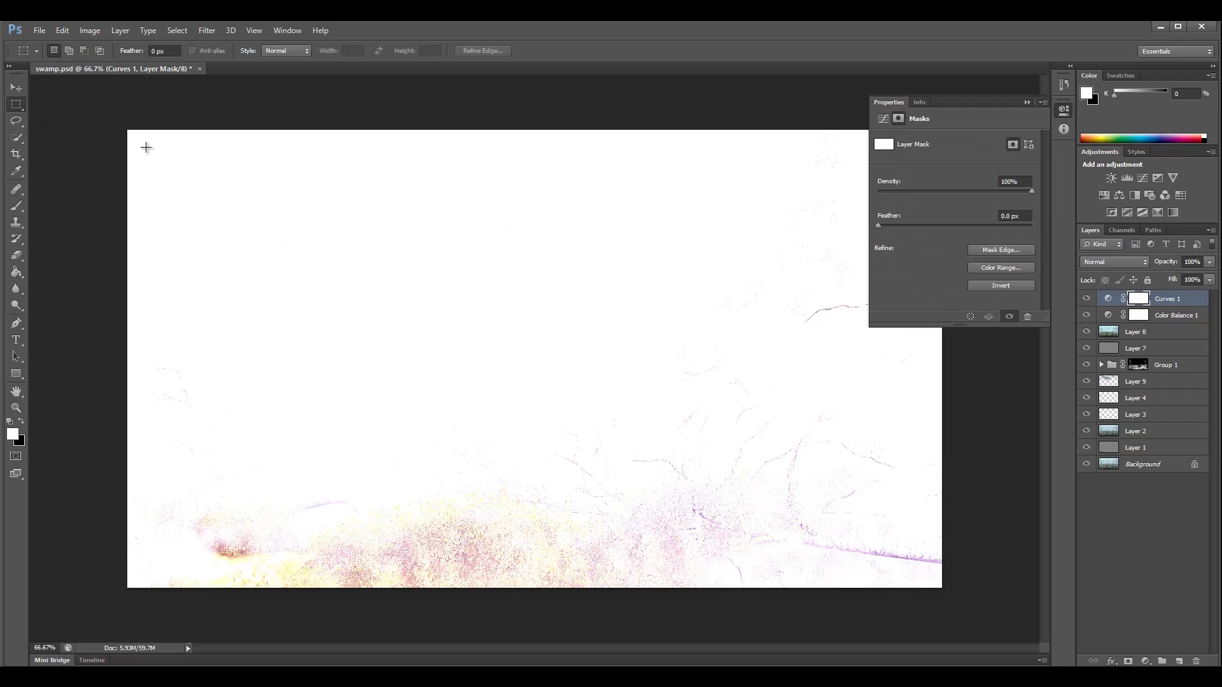
left_click_drag(145, 147, 922, 564)
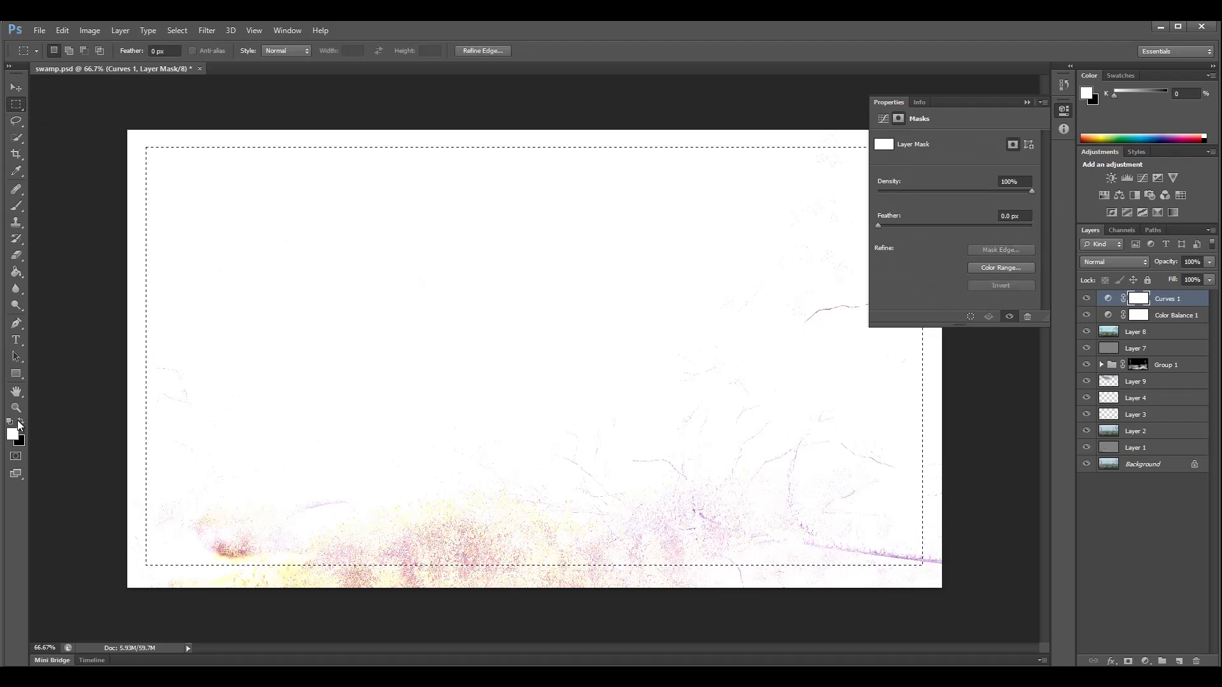
left_click(20, 422)
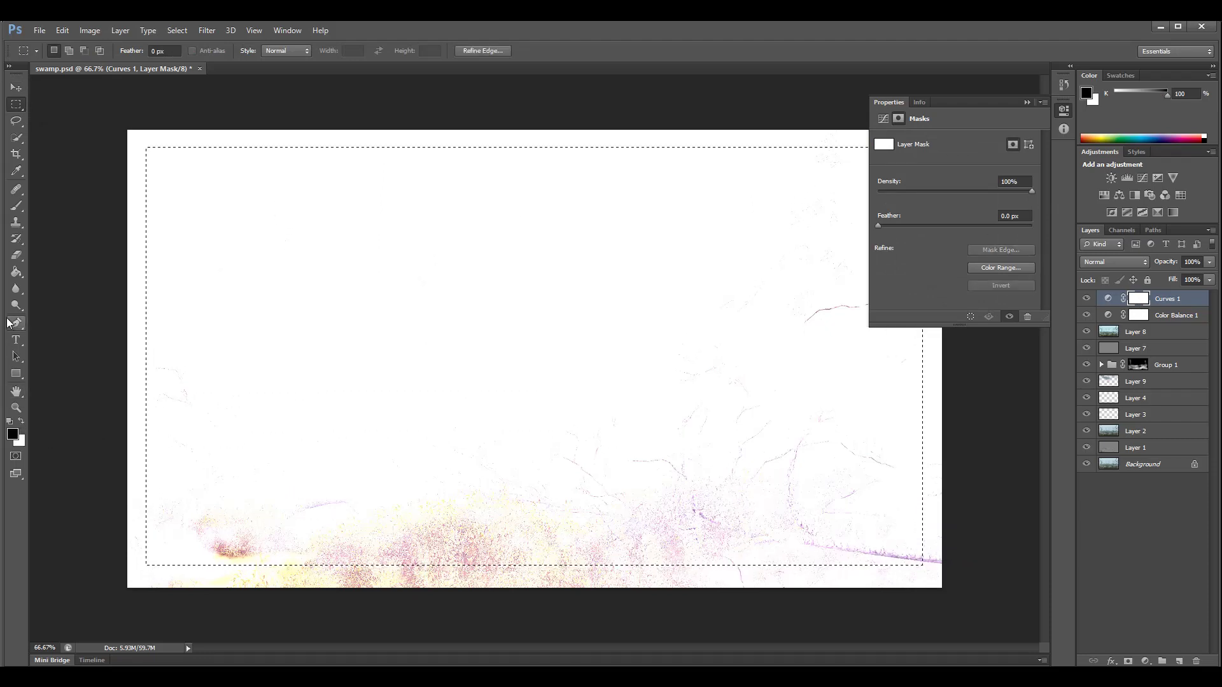
left_click(17, 272)
left_click(412, 275)
left_click(17, 103)
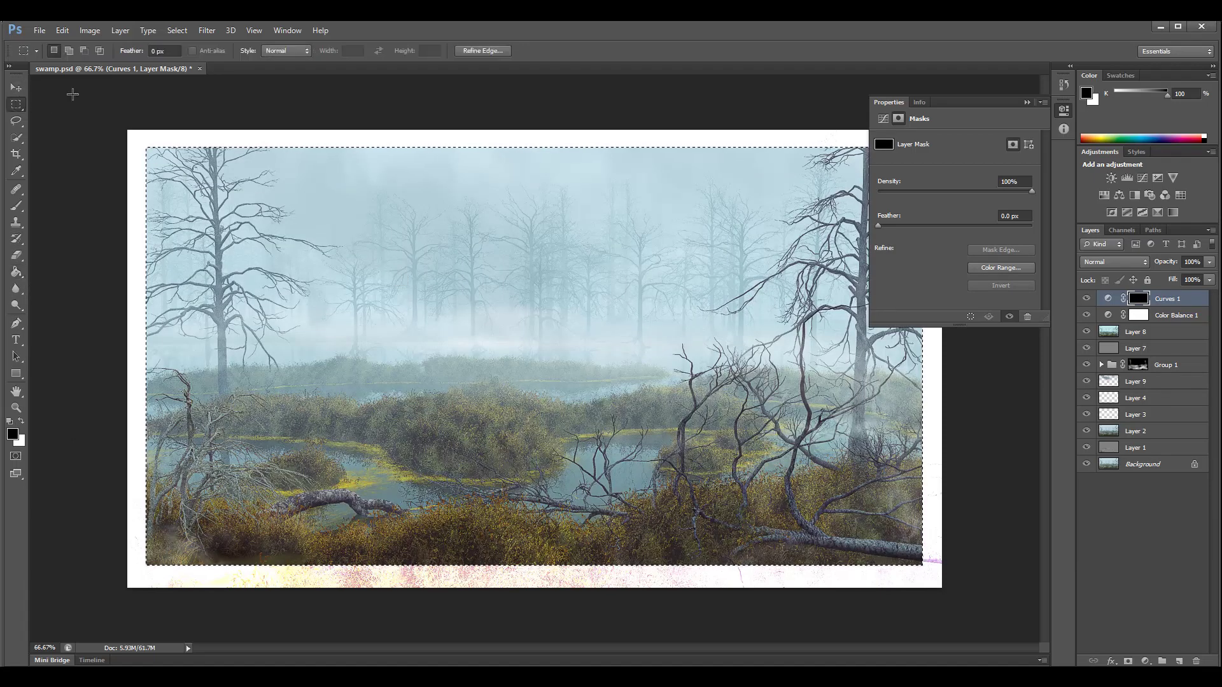
key("ctrl+d")
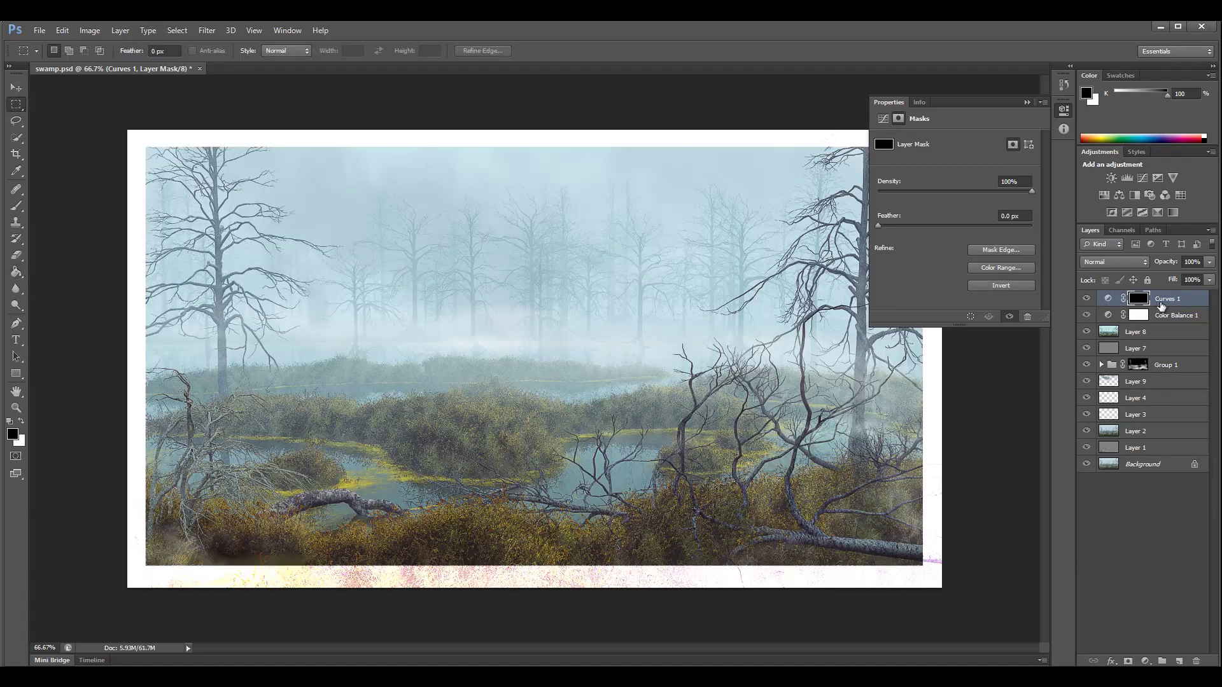
Feather the Curves 1 mask to 150.8 px and set the layer's blend mode to Soft Light
left_click_drag(881, 227, 994, 227)
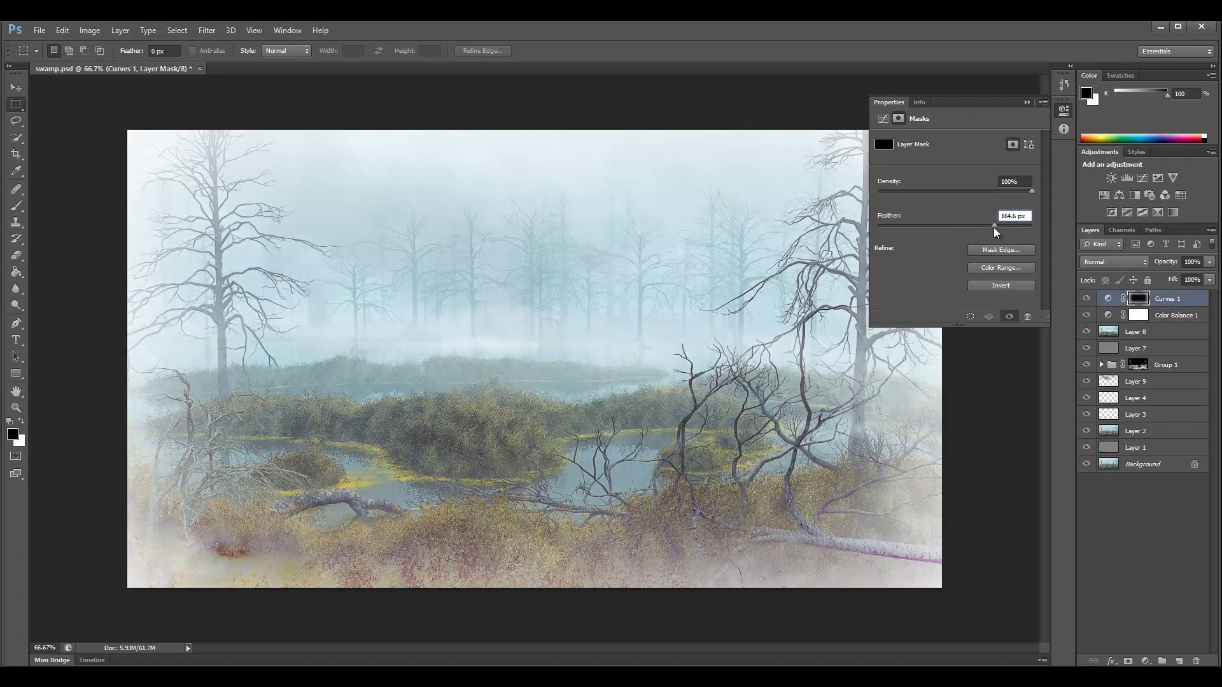
left_click(1125, 262)
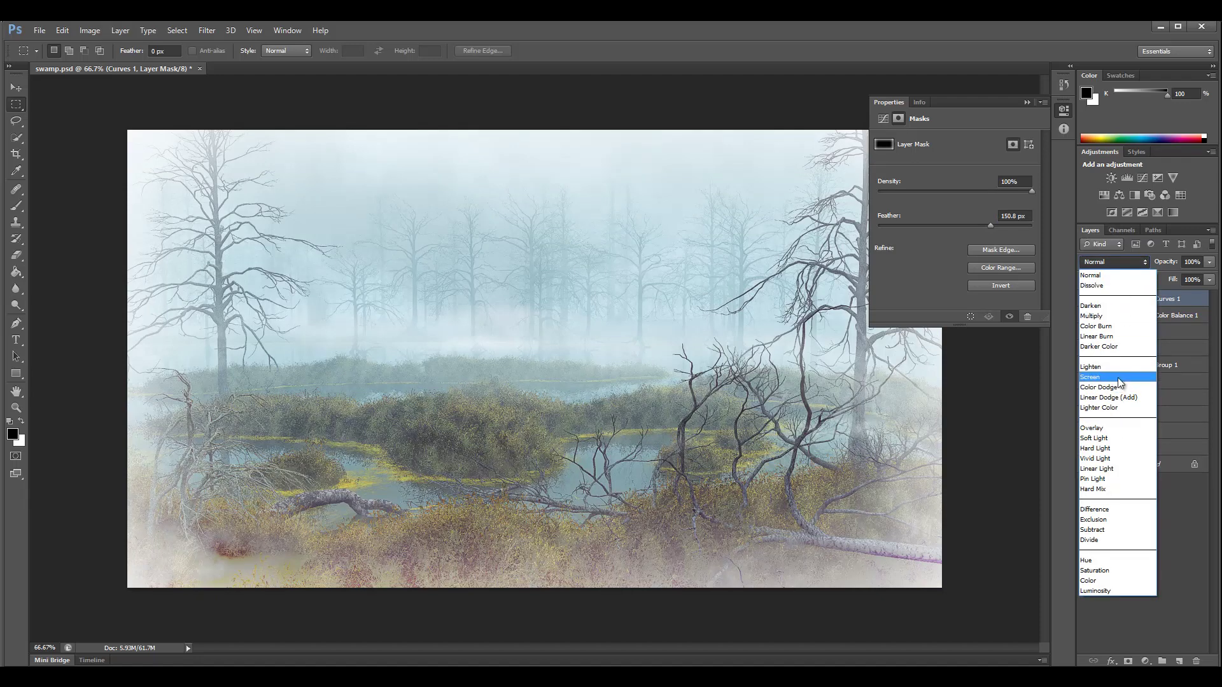
left_click(1124, 436)
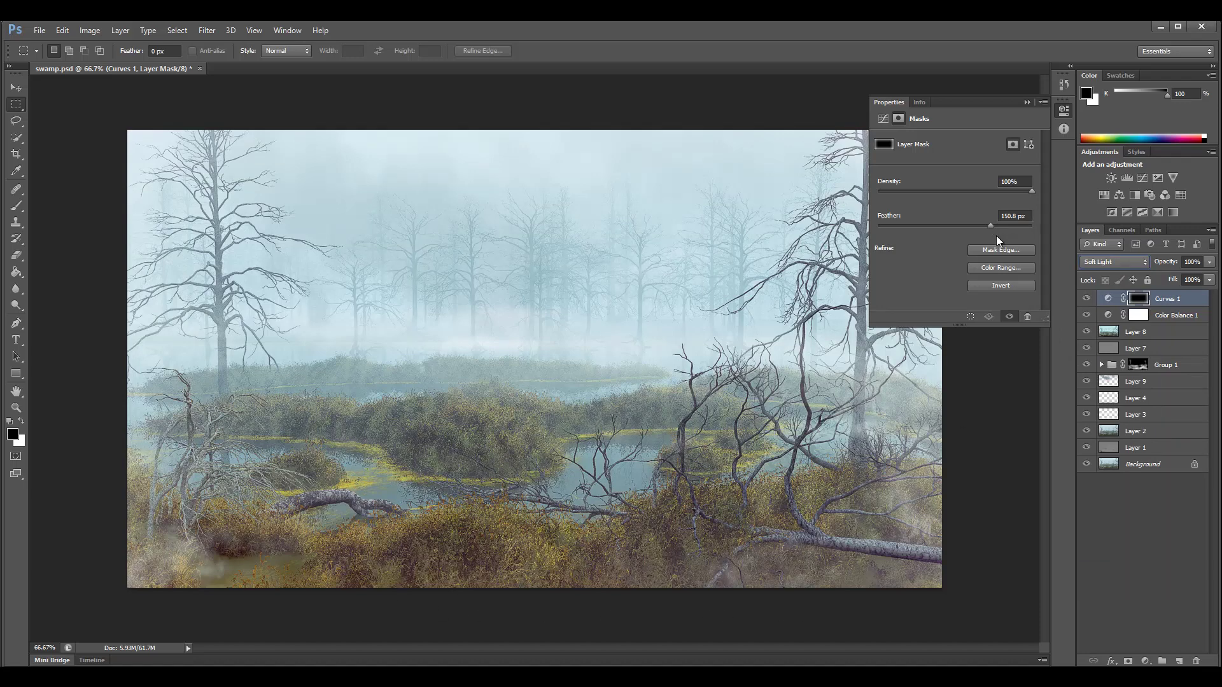
Reduce the Curves 1 mask's feather to 27.9 px and move the curve's white point even further toward the shadows
left_click_drag(992, 224, 950, 224)
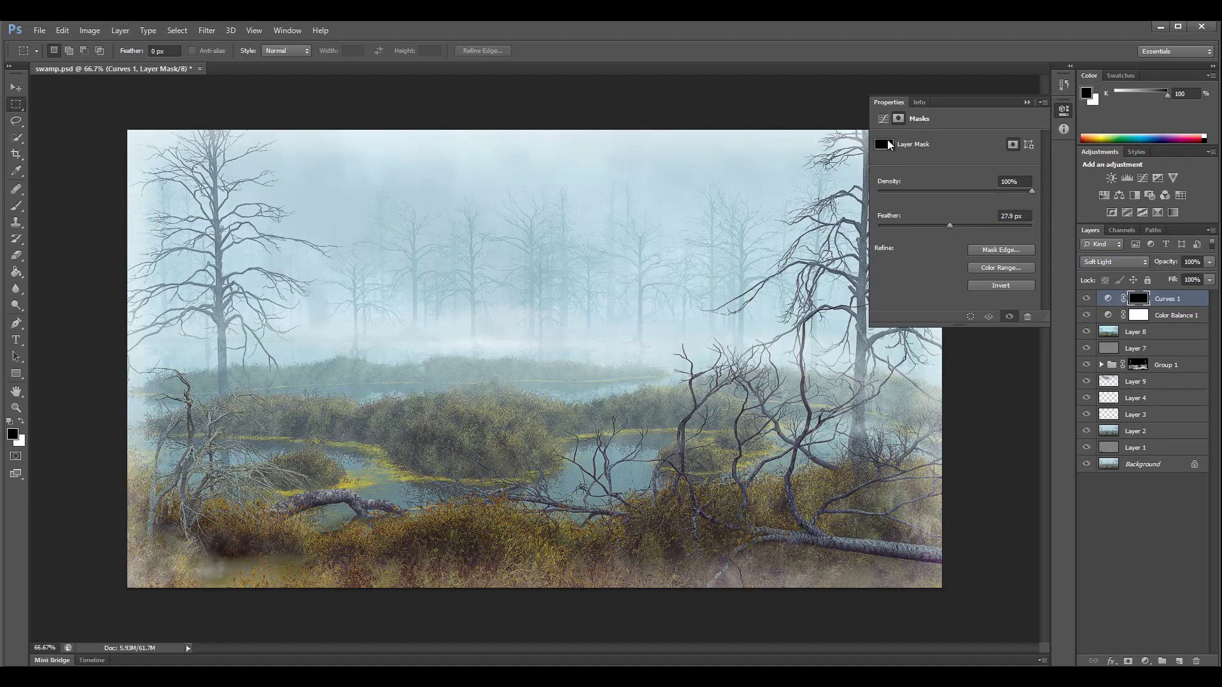
left_click(882, 118)
left_click_drag(1028, 172, 917, 155)
Set the Curves 1 mask's feather to 59.0 px and lower the layer's fill to 83%
left_click(898, 119)
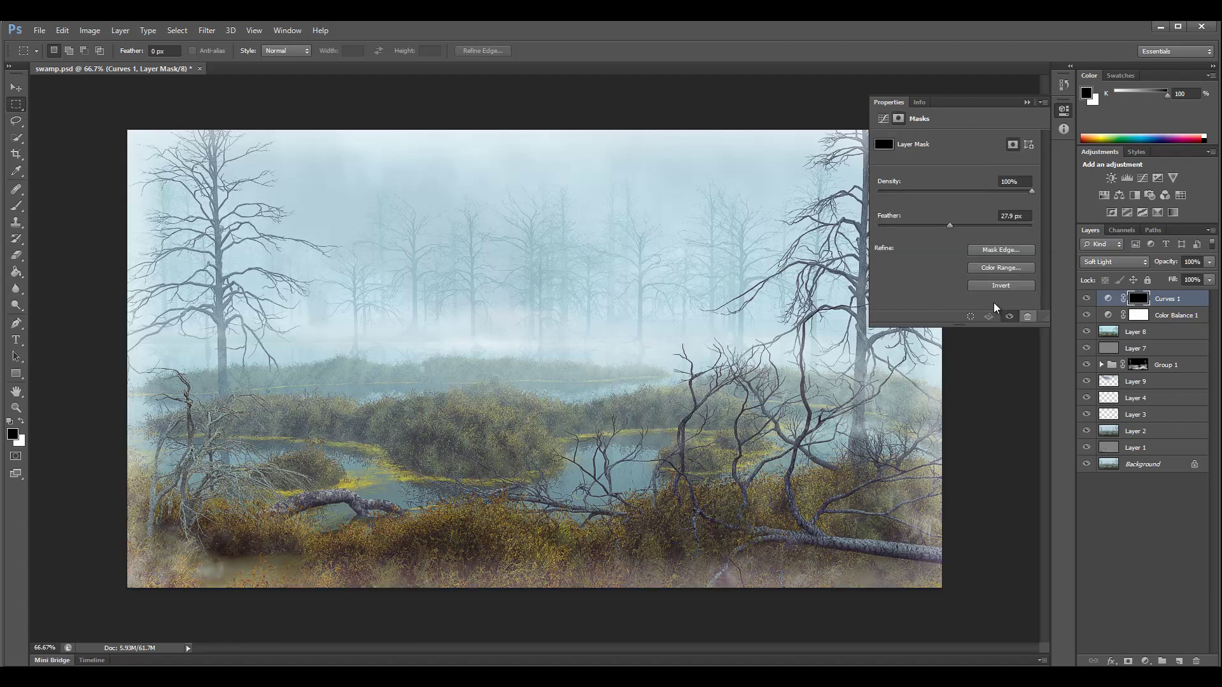
left_click_drag(950, 225, 966, 224)
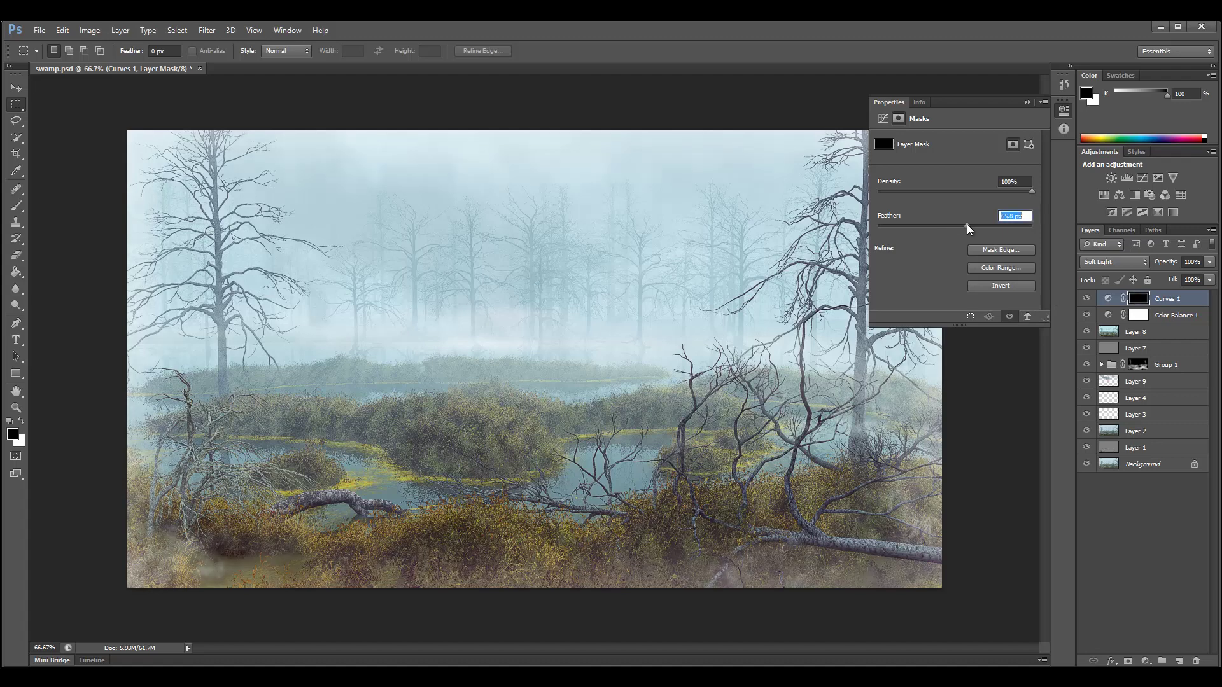
left_click_drag(965, 225, 963, 224)
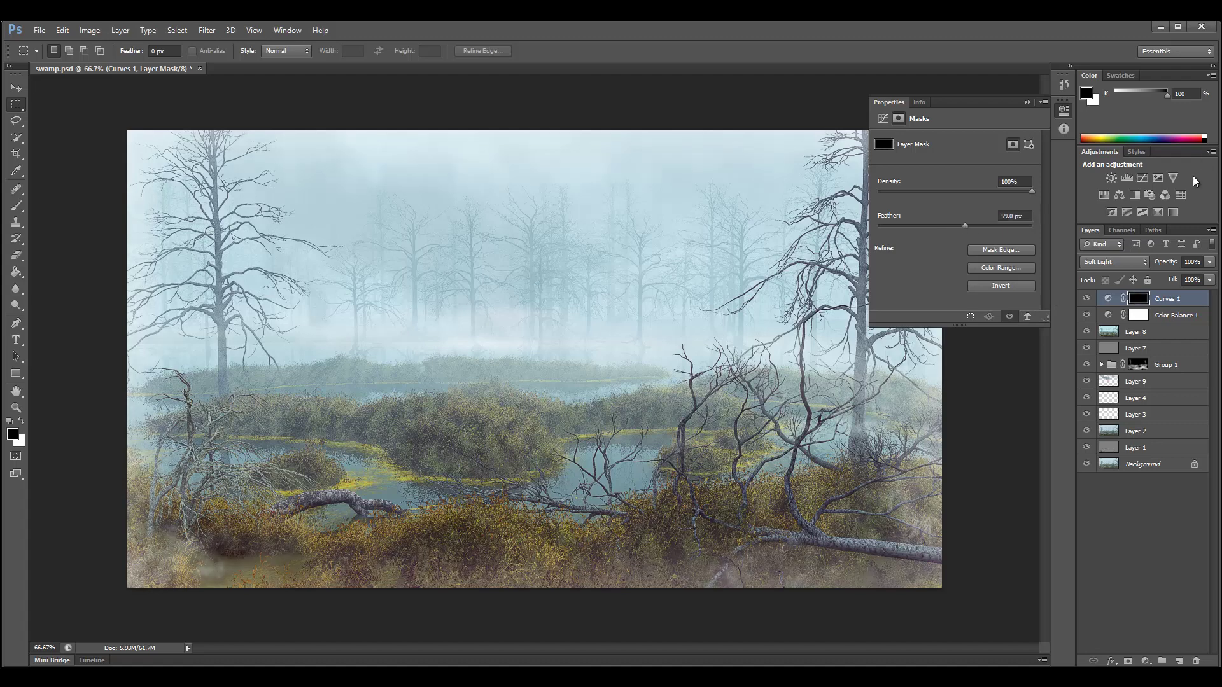
left_click(1208, 280)
left_click_drag(1208, 299, 1200, 297)
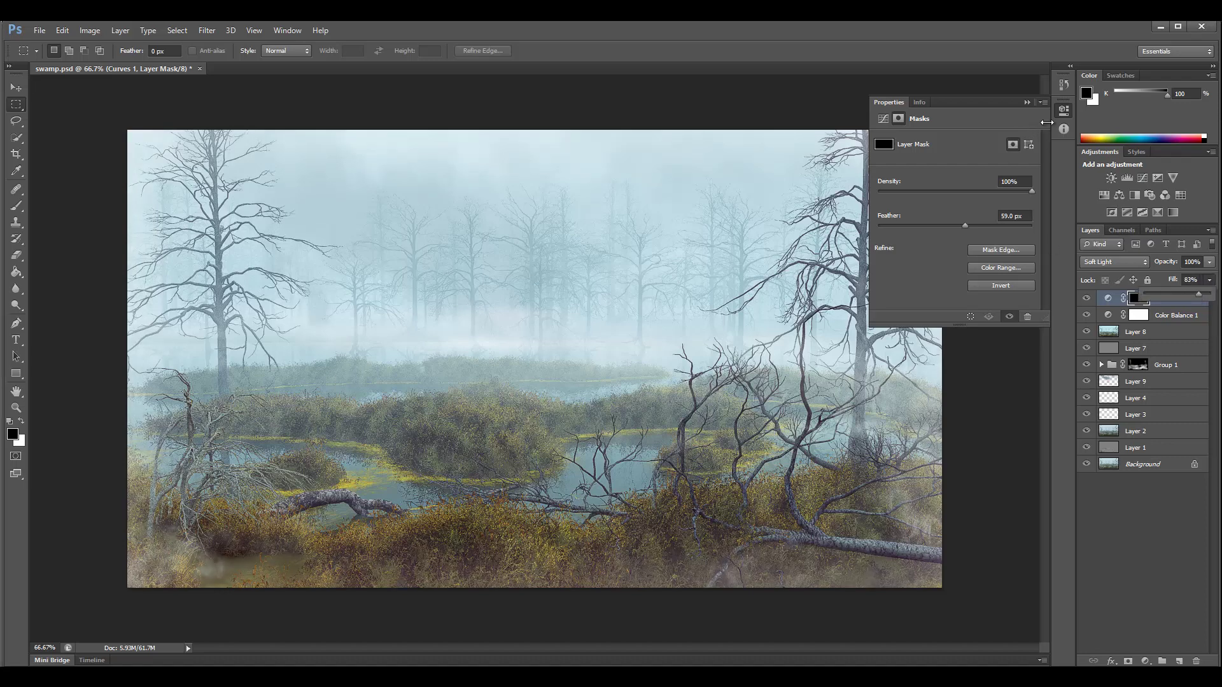
Stamp all visible layers into a new top layer and apply Oil Paint with Stylization 2.13, Cleanliness 4.55, Scale 0.1, Bristle Detail 10 and Shine 0
left_click(1063, 110)
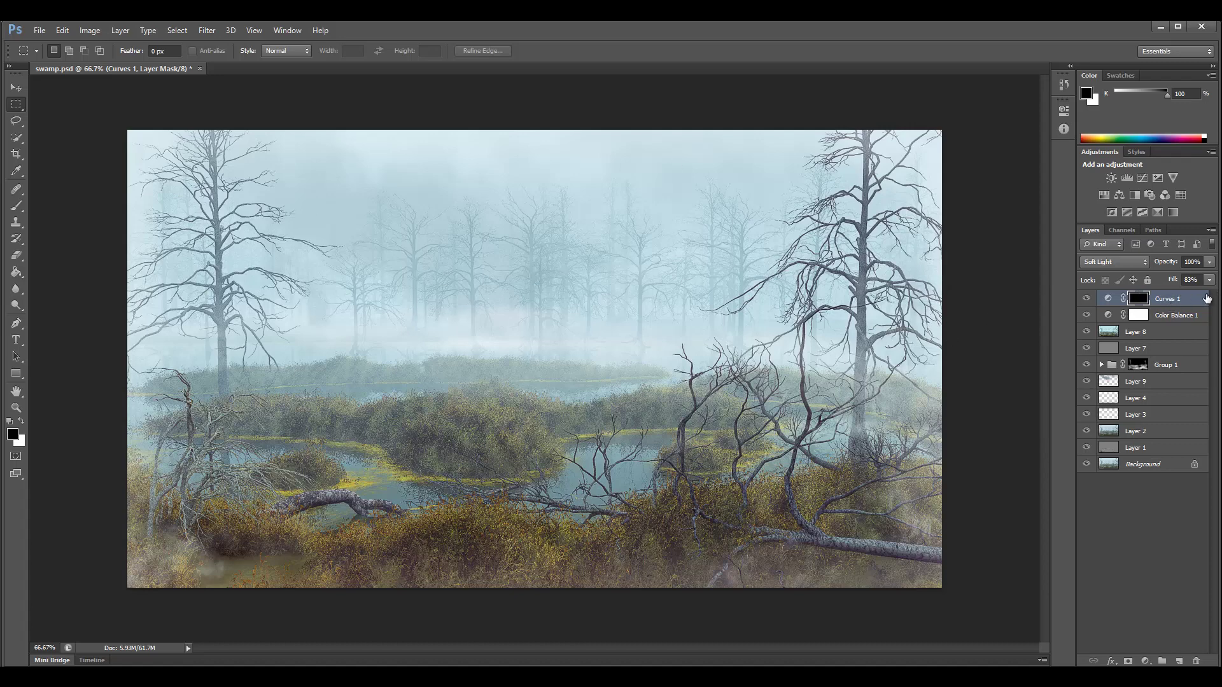
key("ctrl+shift+alt+e")
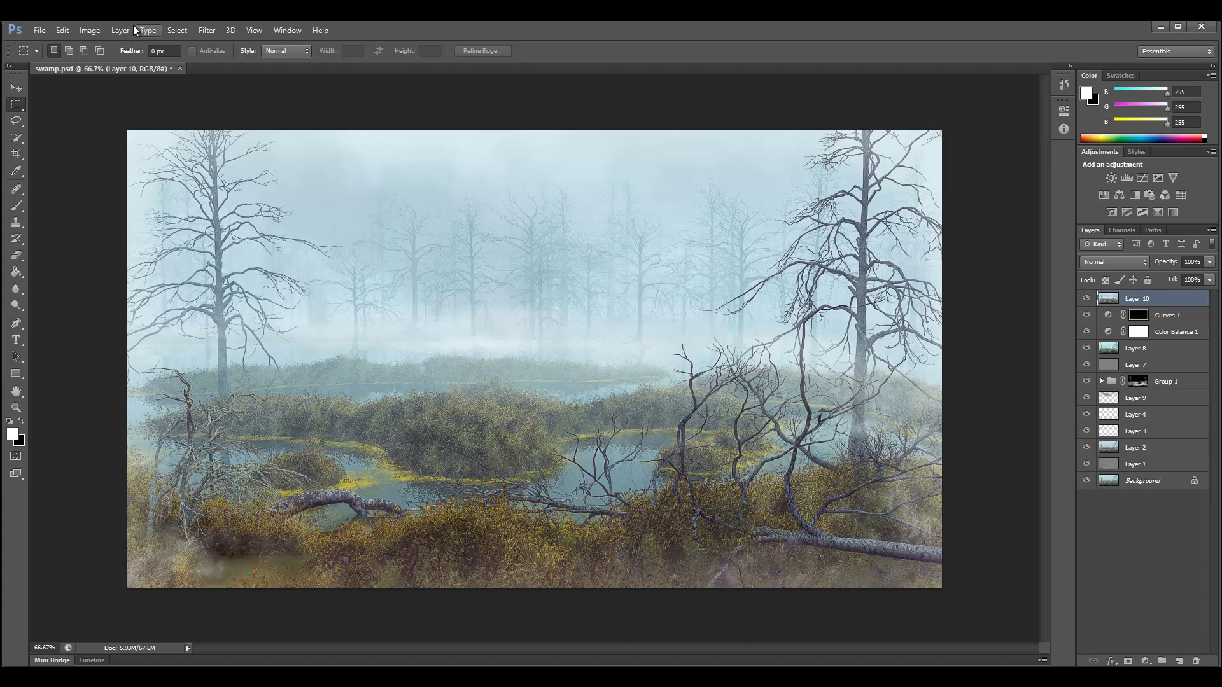
left_click(207, 30)
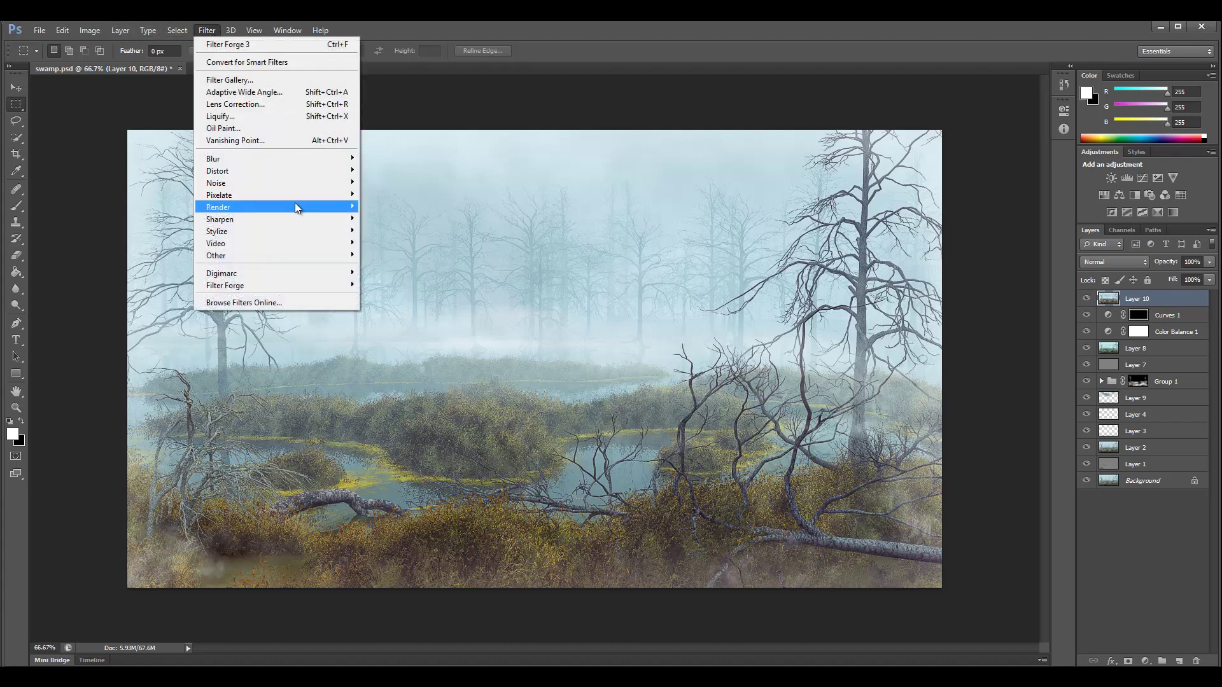
left_click(291, 127)
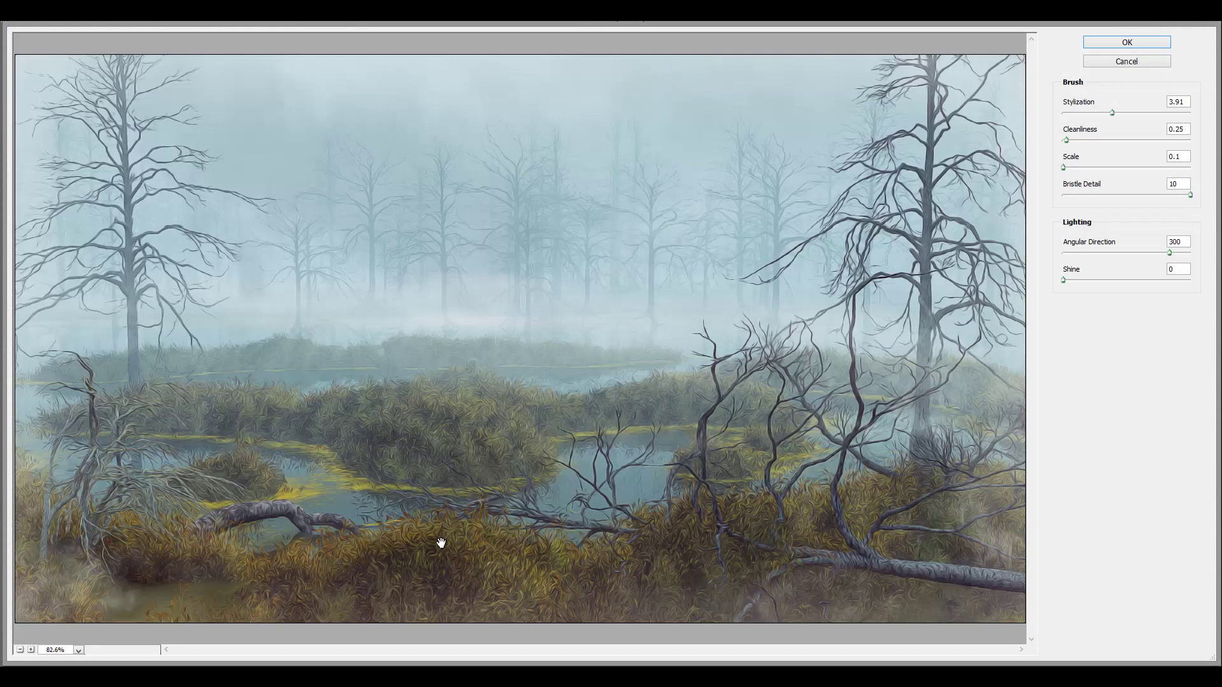
left_click(1066, 285)
left_click_drag(1069, 140, 1030, 145)
mouse_move(1125, 112)
left_mouse_down()
mouse_move(1194, 114)
mouse_move(1067, 109)
mouse_move(1120, 112)
mouse_move(1088, 141)
mouse_move(1064, 110)
mouse_move(1159, 113)
mouse_move(1093, 112)
left_mouse_up()
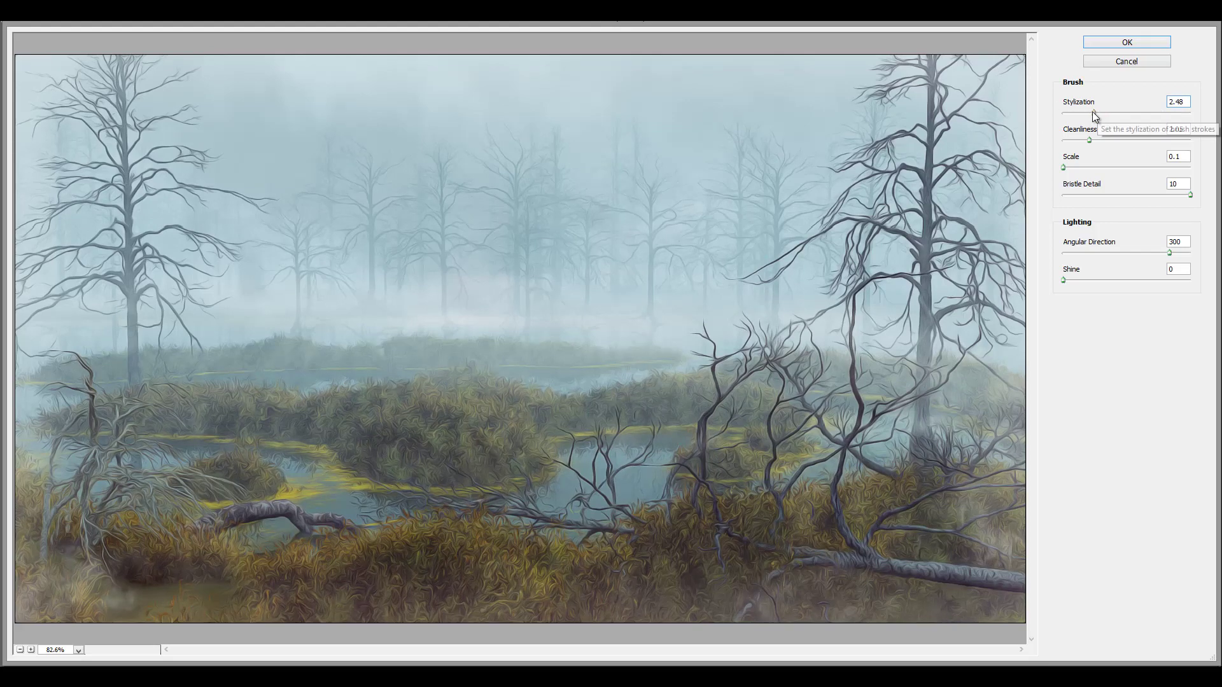
mouse_move(1093, 113)
left_mouse_down()
mouse_move(1072, 140)
mouse_move(1094, 139)
mouse_move(1076, 140)
mouse_move(1089, 113)
left_mouse_up()
left_click(1123, 138)
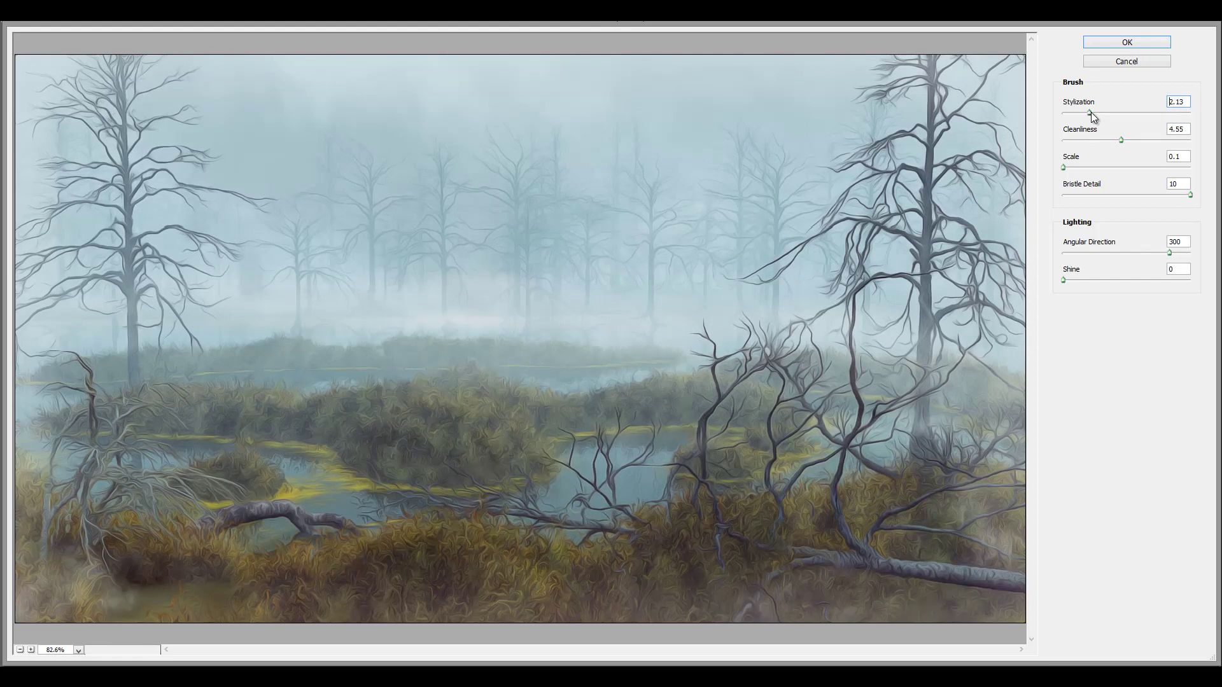
left_click(1131, 41)
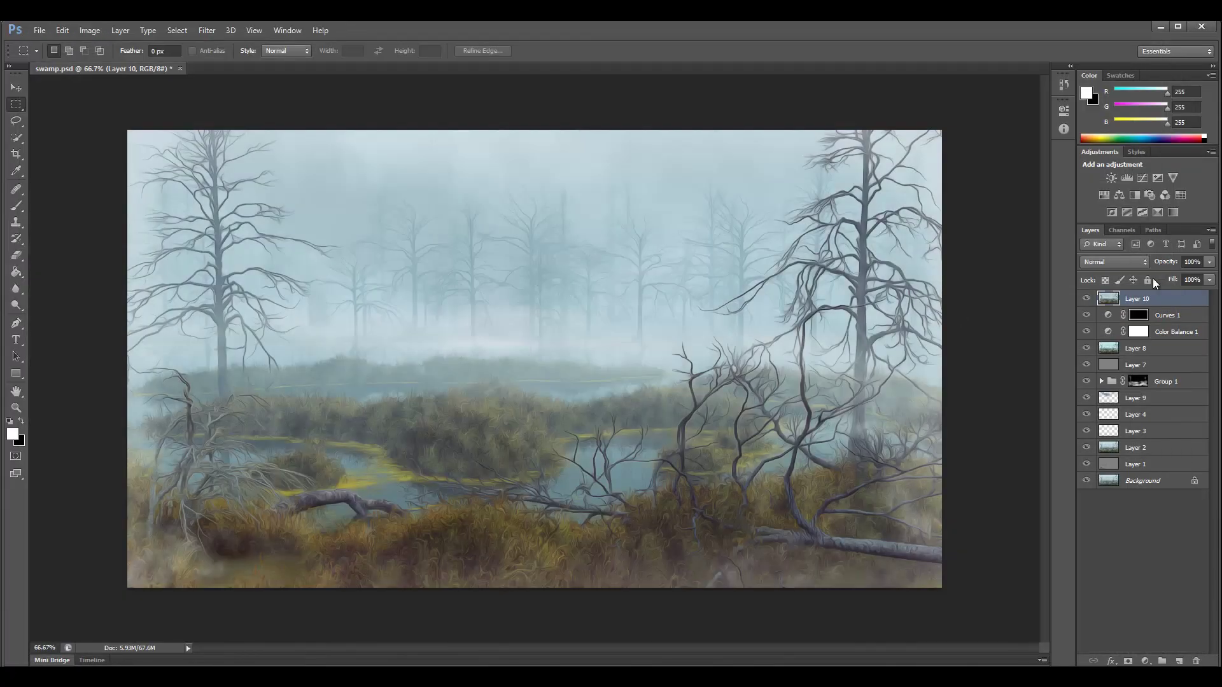
Add a white layer mask to Layer 10 and choose a soft round 62 px brush with 0% hardness
left_click(1127, 661)
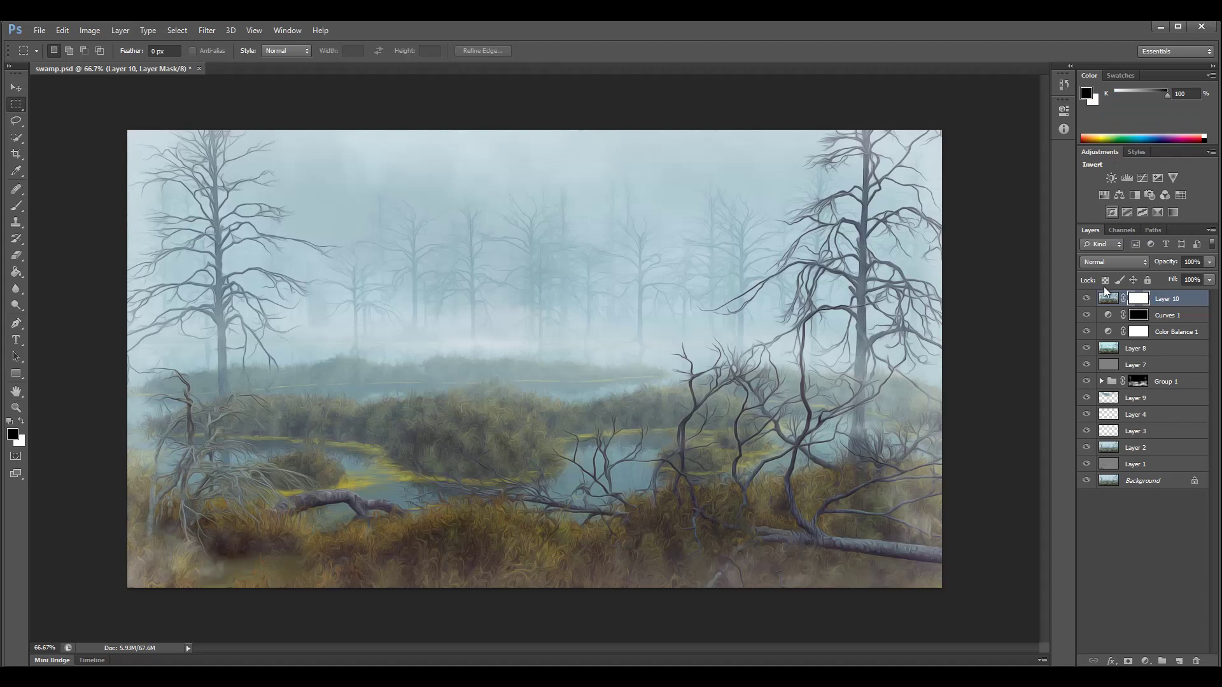
left_click(16, 206)
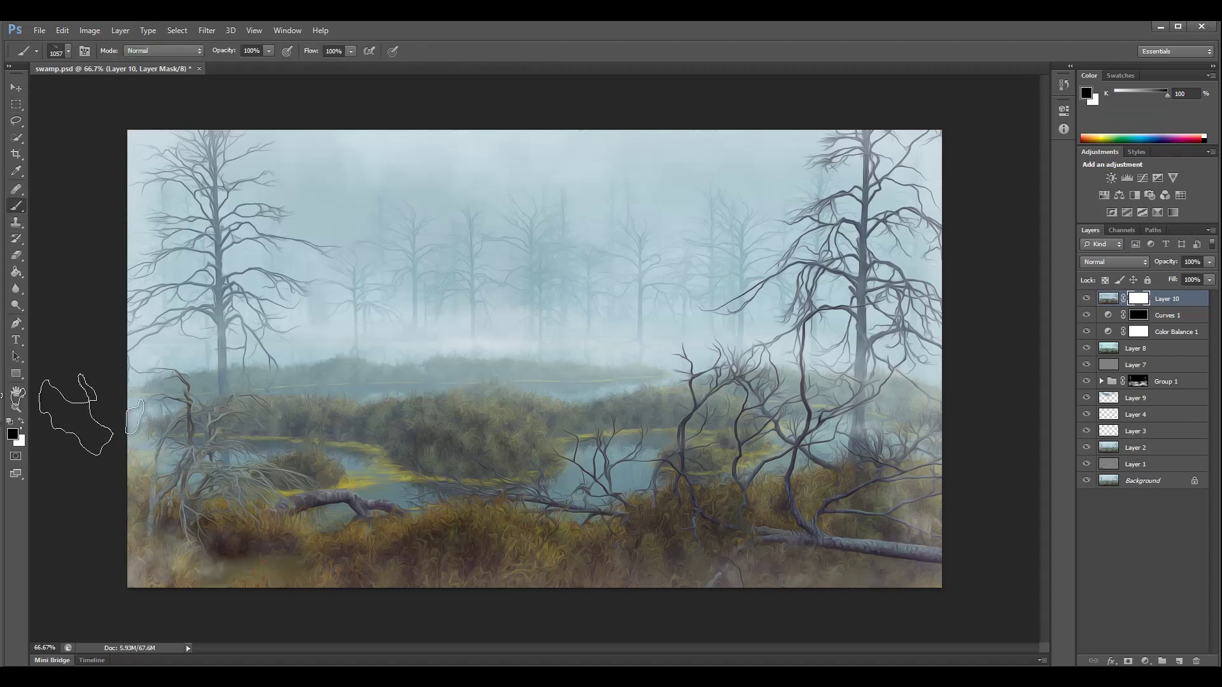
left_click(68, 51)
left_click_drag(113, 88, 60, 91)
left_click(71, 150)
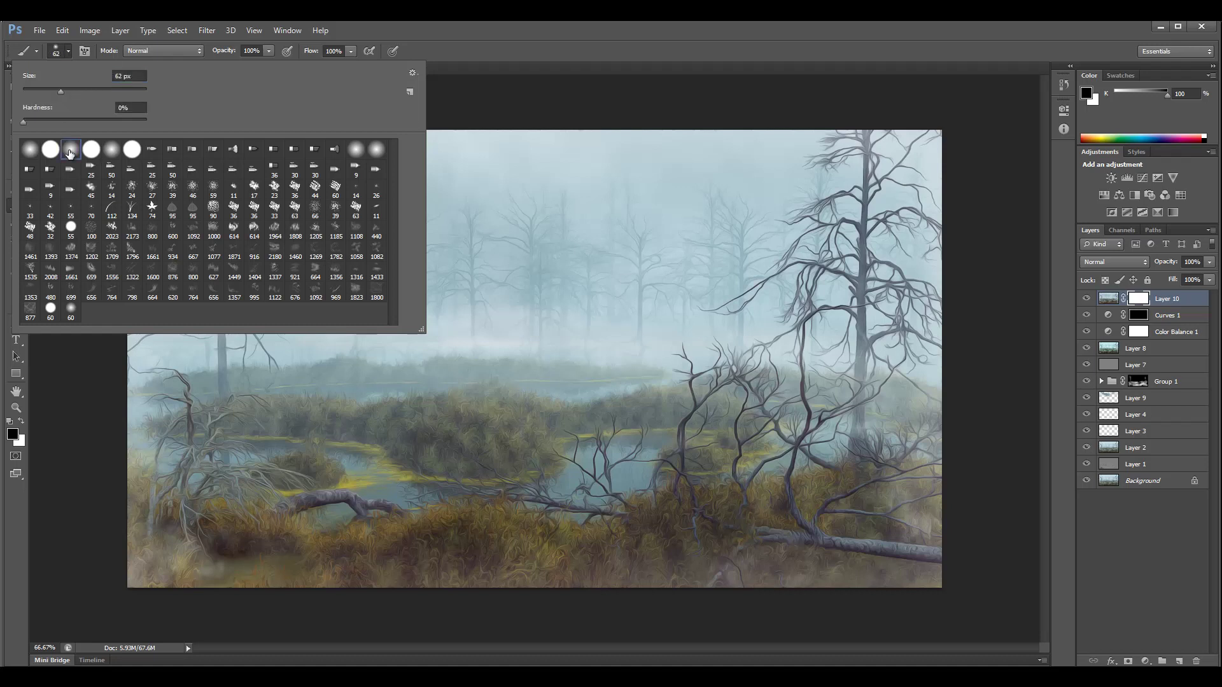
left_click(70, 52)
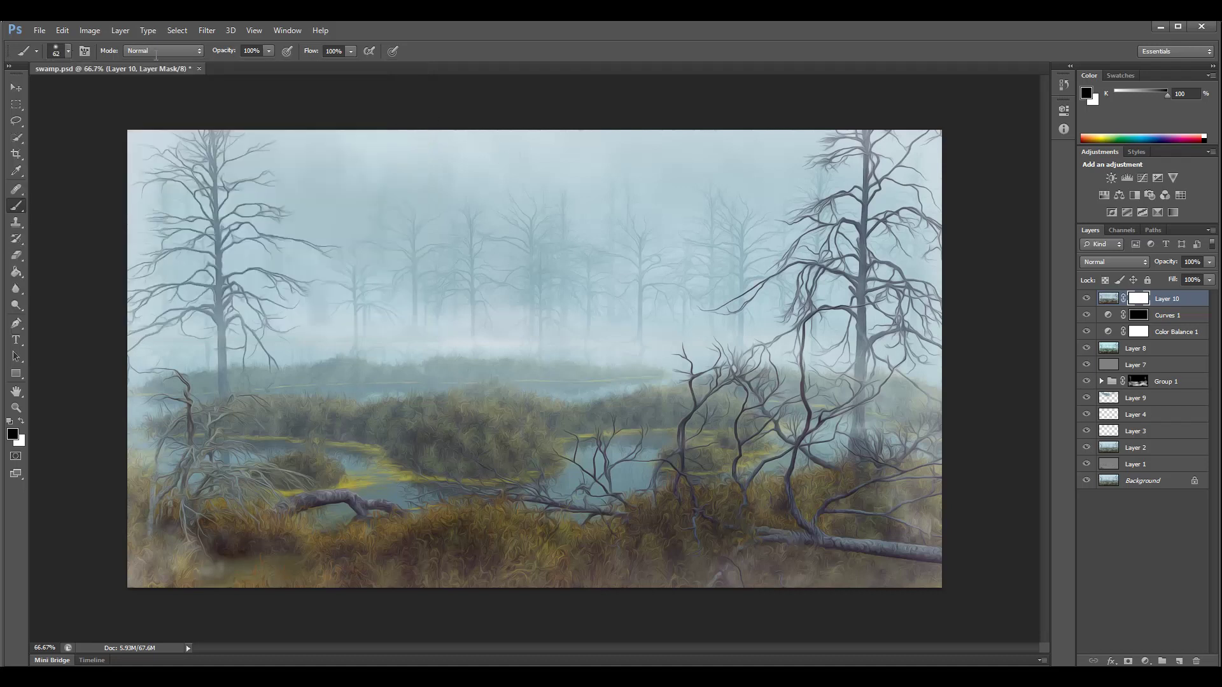
Set the brush opacity to 11% and its flow to 45%
left_click(271, 51)
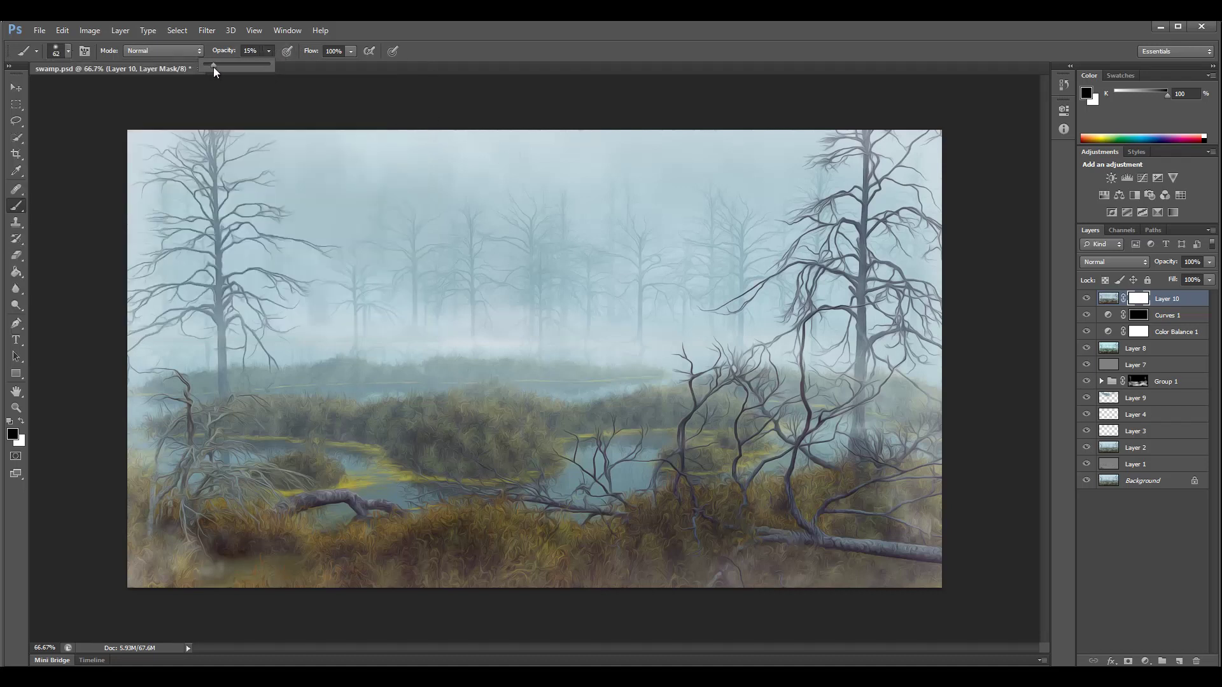
left_click(350, 52)
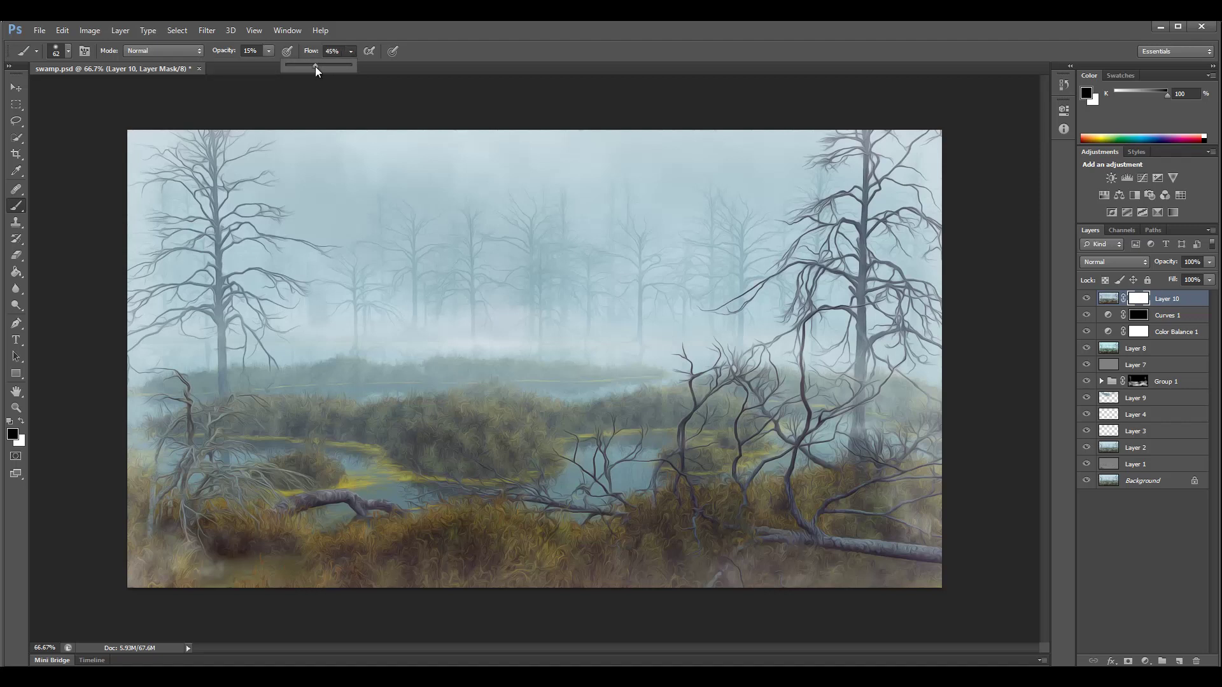
left_click(269, 51)
left_click_drag(268, 65, 266, 65)
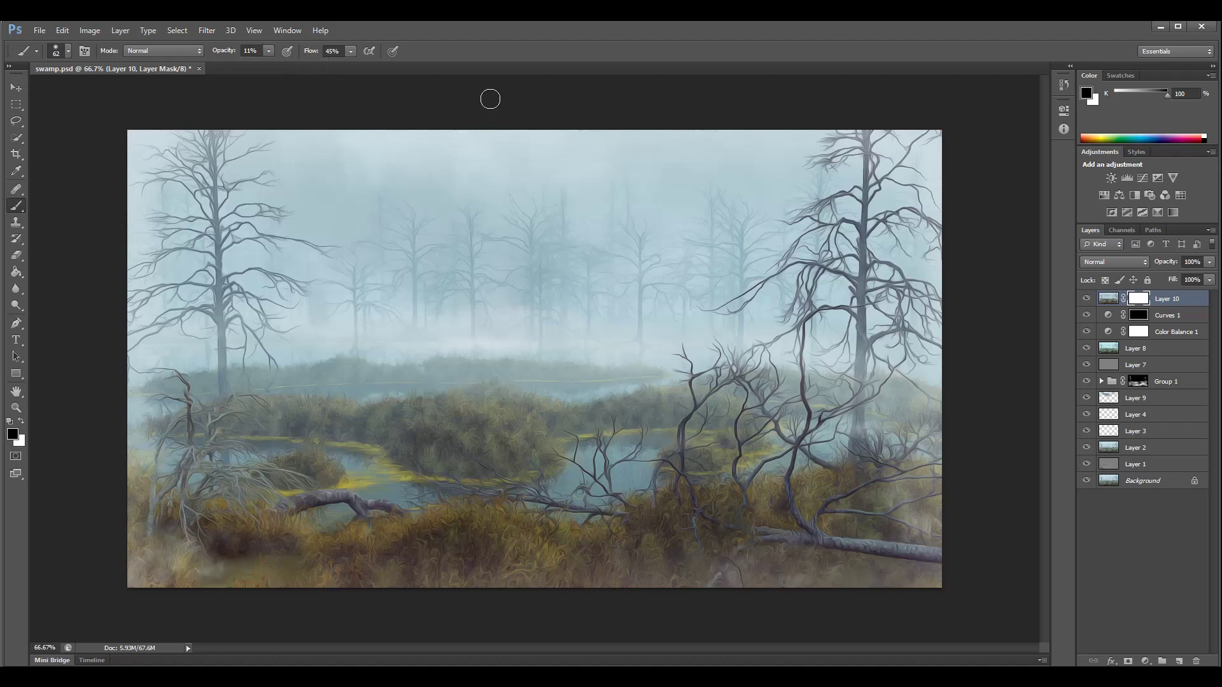
With the brush enlarged to 125 px, paint black on the Layer 10 mask over the foreground grass, bushes and trees, and check the mask
key("bracketright")
key("bracketright")
key("bracketright")
key("bracketright")
key("bracketright")
mouse_move(734, 488)
left_mouse_down()
mouse_move(692, 457)
mouse_move(796, 531)
mouse_move(693, 502)
mouse_move(796, 502)
left_mouse_up()
mouse_move(216, 458)
left_mouse_down()
mouse_move(221, 434)
mouse_move(228, 444)
mouse_move(175, 409)
mouse_move(204, 472)
mouse_move(180, 415)
mouse_move(192, 510)
left_mouse_up()
mouse_move(373, 506)
left_mouse_down()
mouse_move(382, 496)
mouse_move(369, 492)
mouse_move(337, 532)
left_mouse_up()
mouse_move(224, 535)
left_mouse_down()
mouse_move(188, 540)
mouse_move(174, 524)
left_mouse_up()
mouse_move(684, 471)
left_mouse_down()
mouse_move(632, 491)
mouse_move(689, 492)
left_mouse_up()
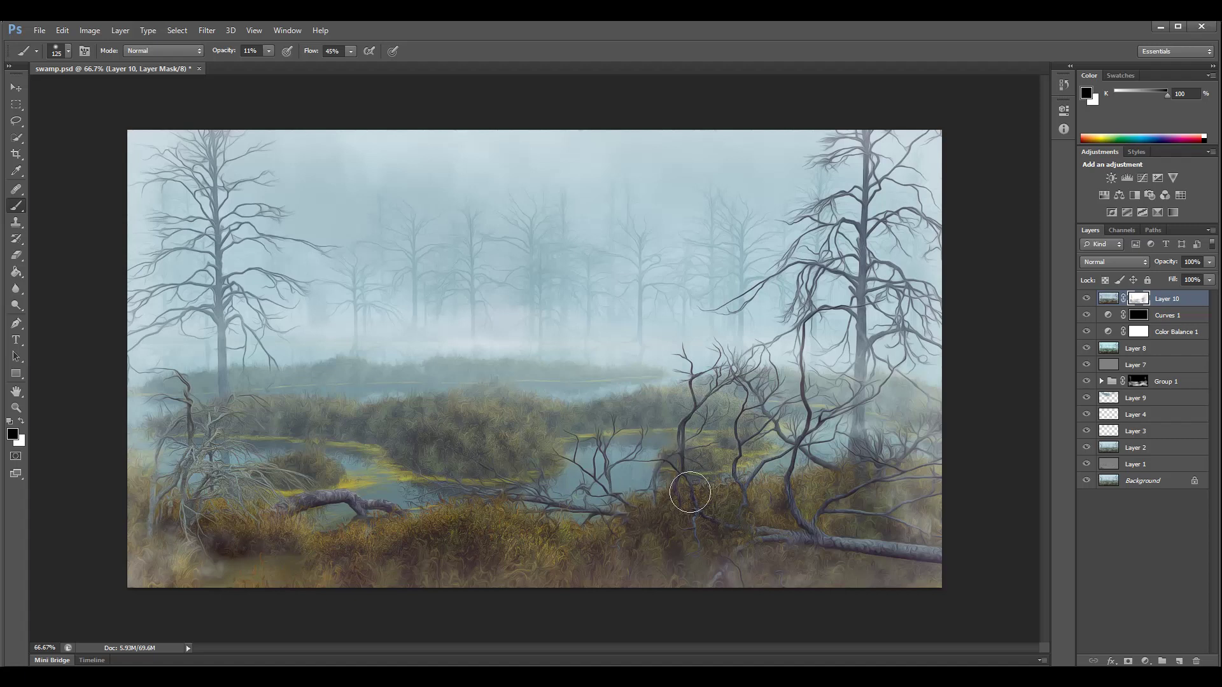
left_click(1138, 298, "alt")
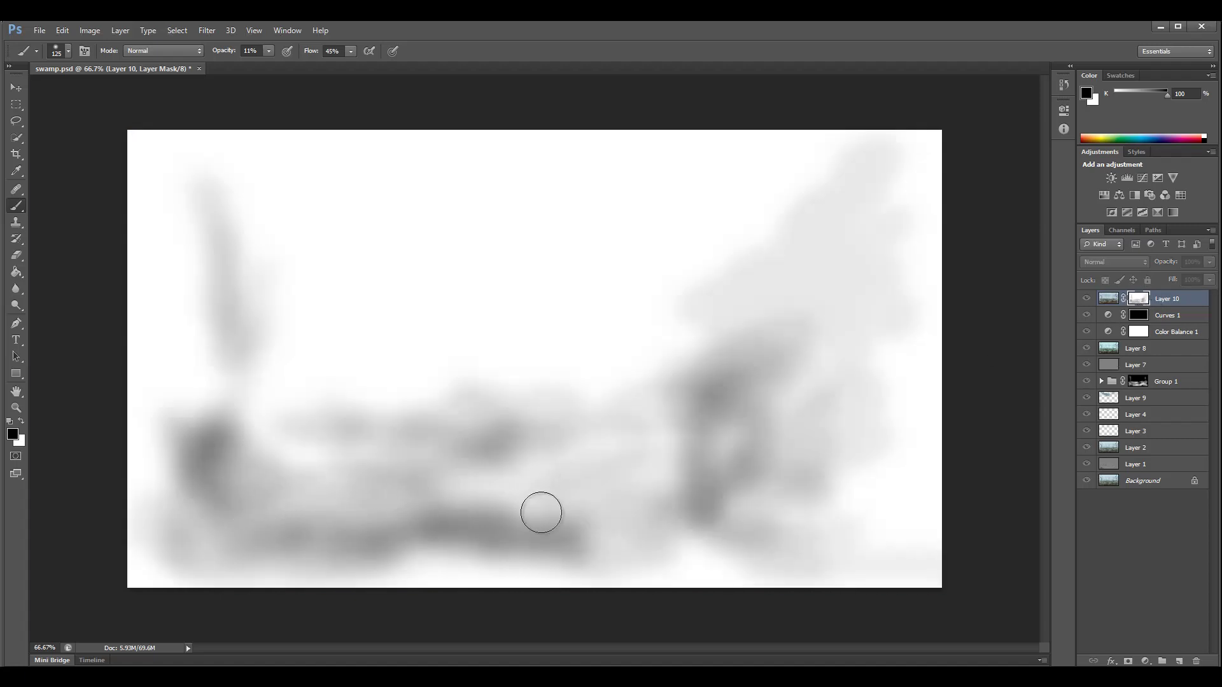
left_click(1140, 302, "alt")
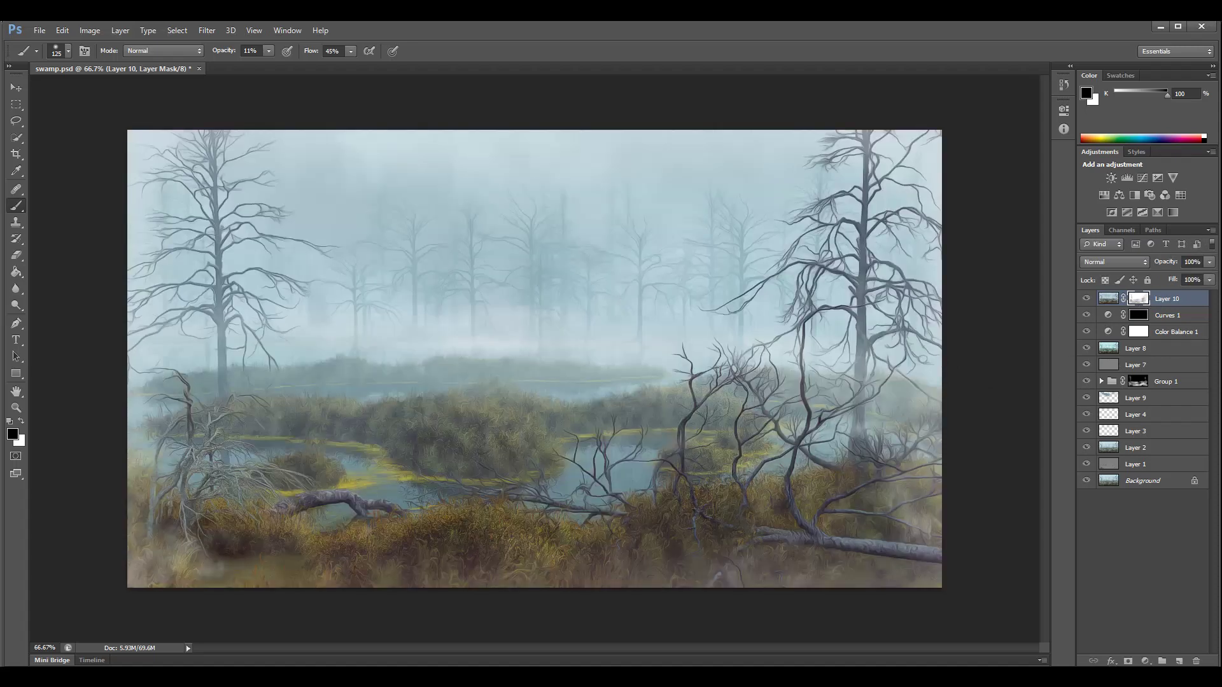
Lower Layer 10's fill to 91% and toggle the layer's visibility to check the oil-paint effect
left_click(1108, 296)
left_click(1208, 280)
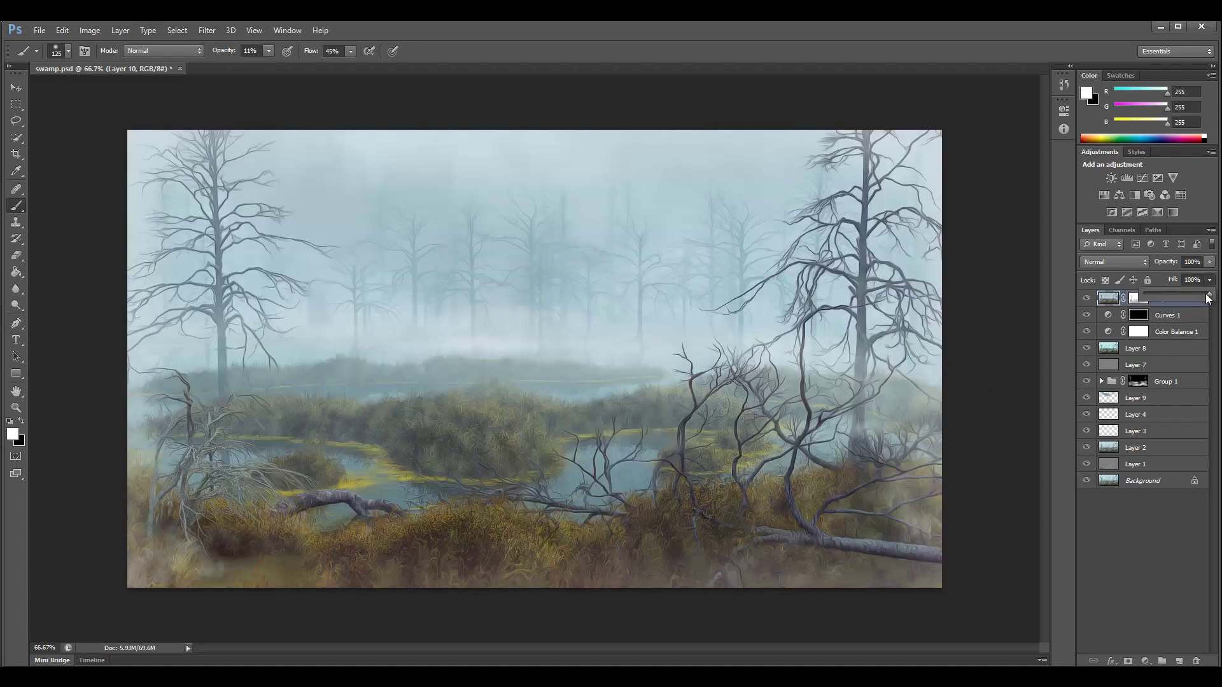
mouse_move(1208, 299)
left_mouse_down()
mouse_move(1171, 291)
mouse_move(1218, 299)
left_mouse_up()
left_click_drag(1200, 300, 1205, 301)
left_click(1087, 299)
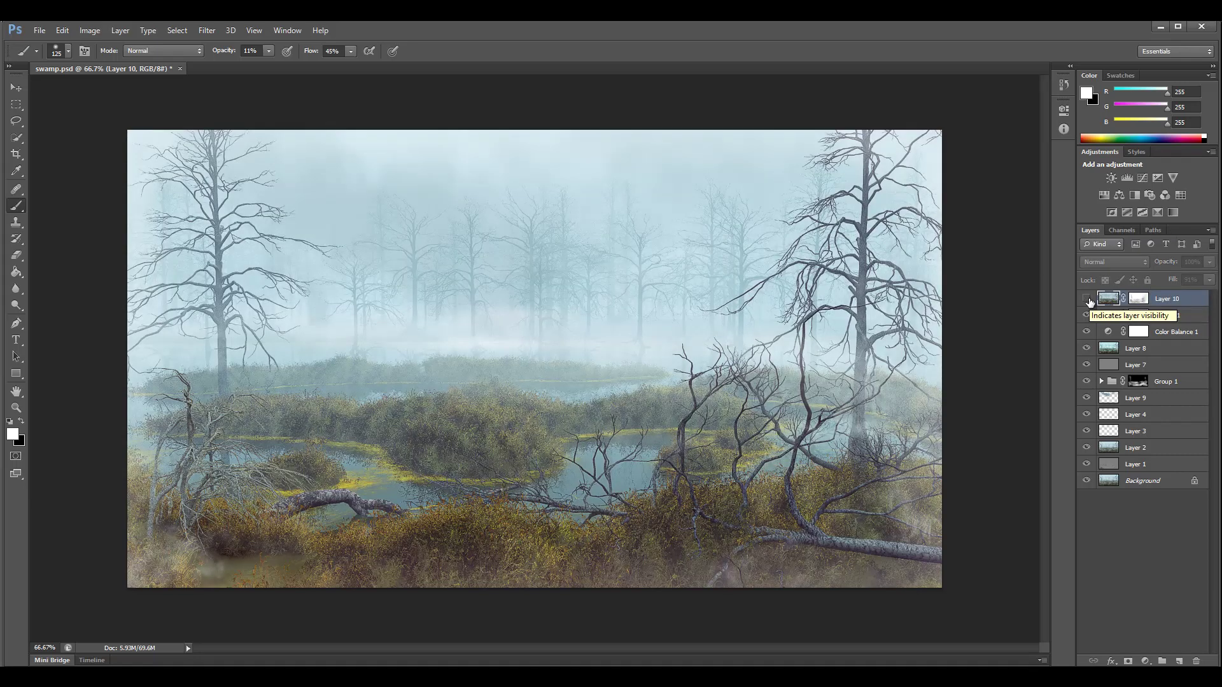
left_click(1087, 299)
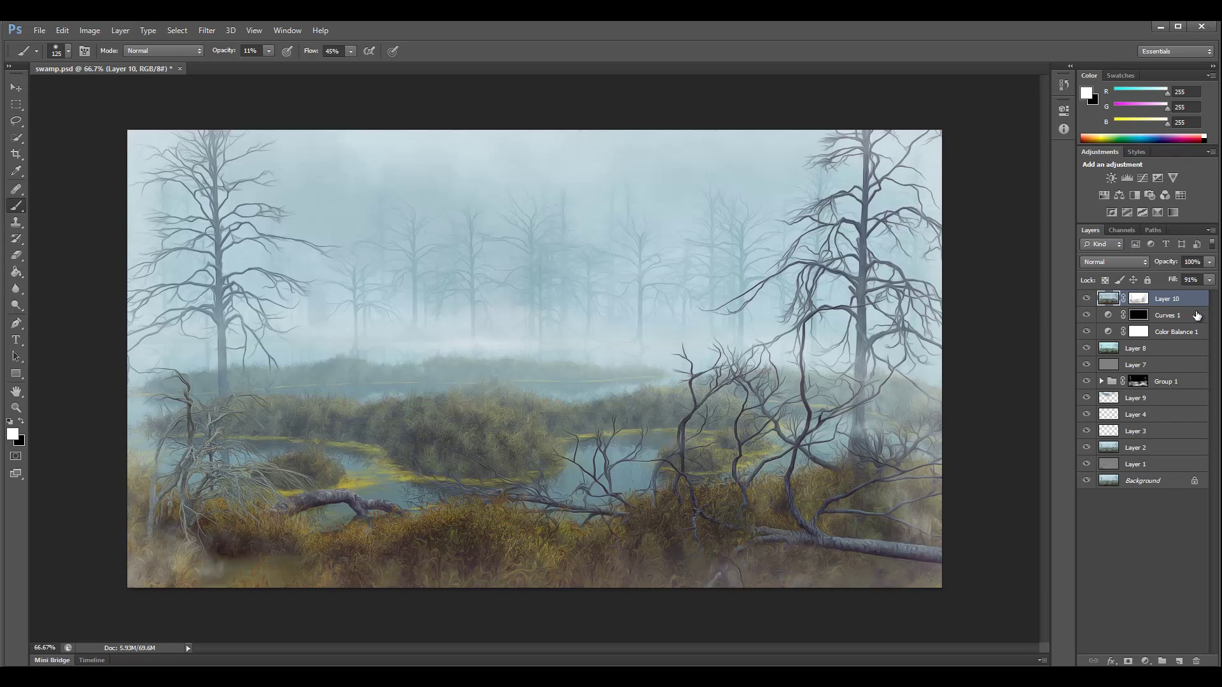
Stamp all visible layers into a new layer and place a duplicate of the Background layer on top of the stack
key("ctrl+shift+alt+e")
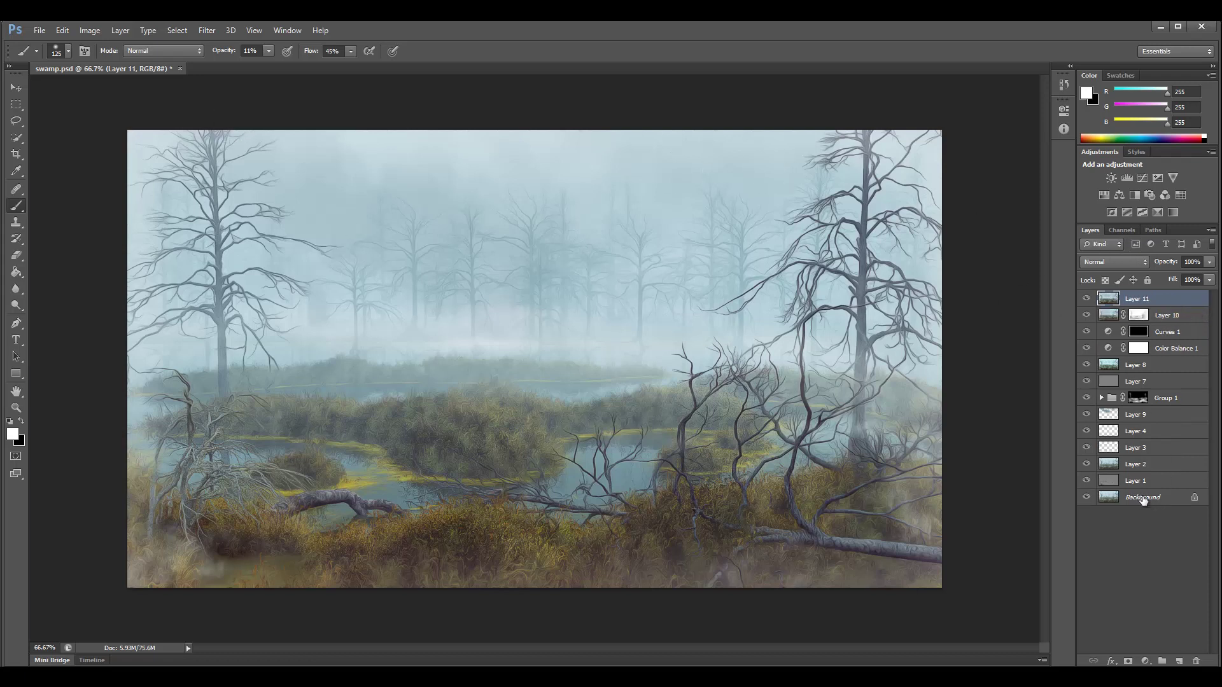
left_click_drag(1142, 501, 1147, 292)
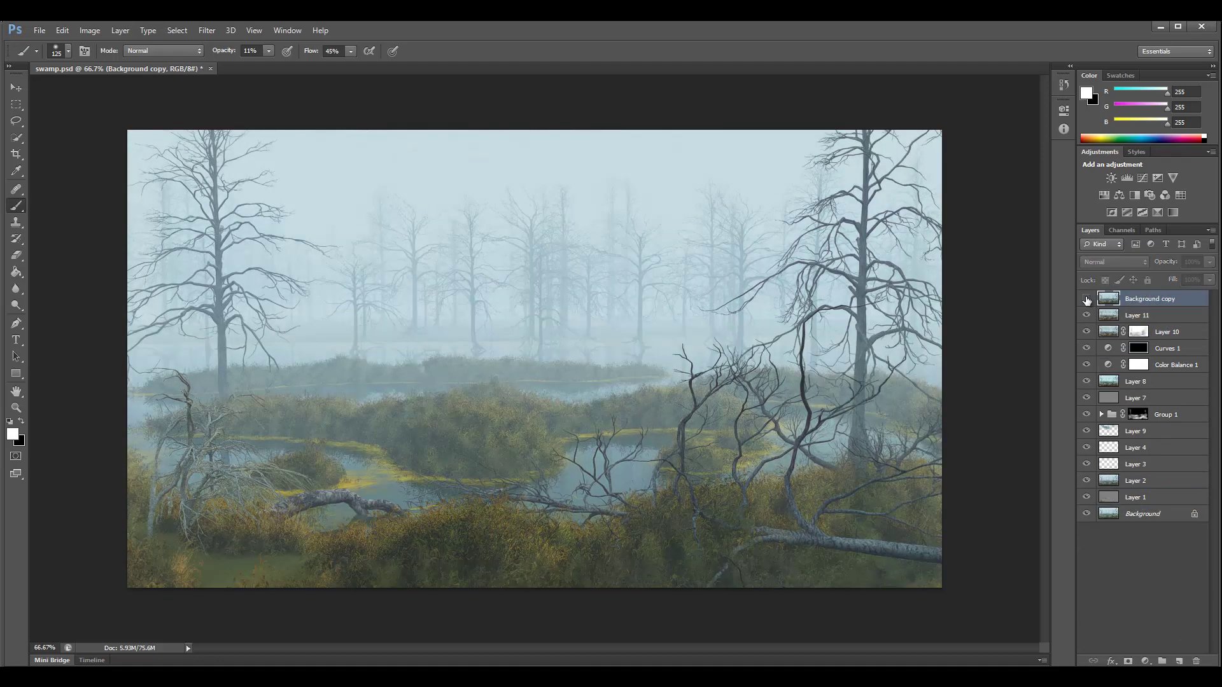
Toggle the visibility of Background copy to compare the original with the edited image, leaving the copy hidden
left_click(1086, 300)
left_click(1087, 300)
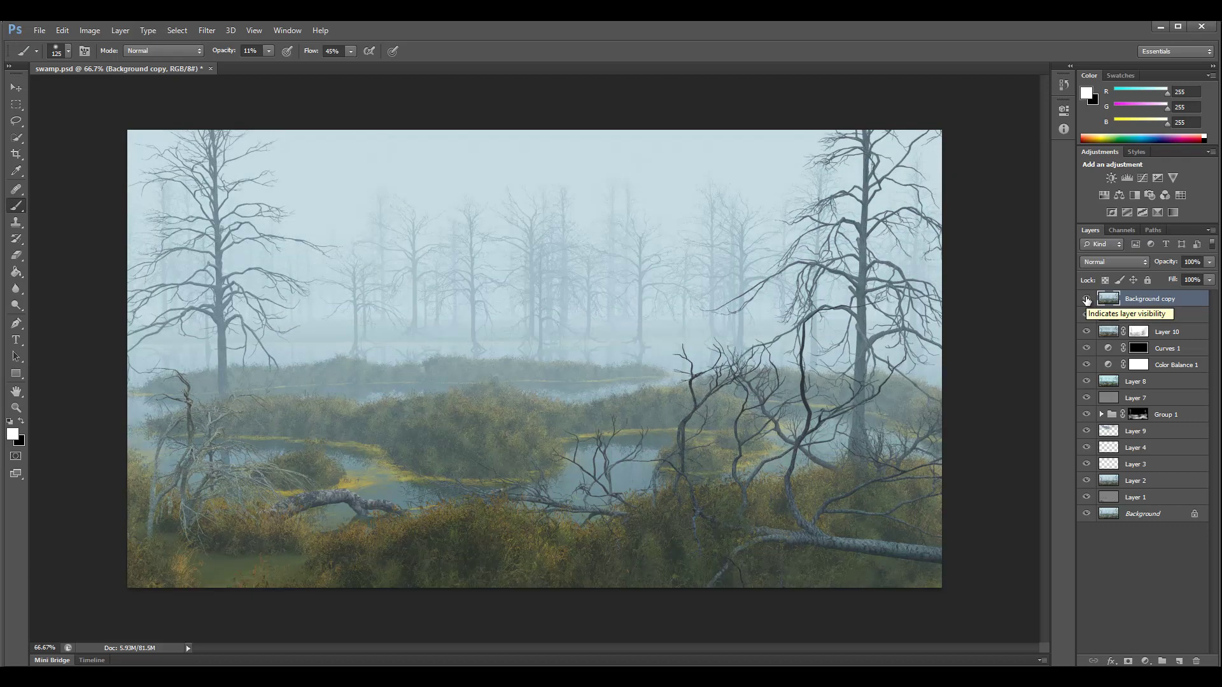
left_click(1086, 300)
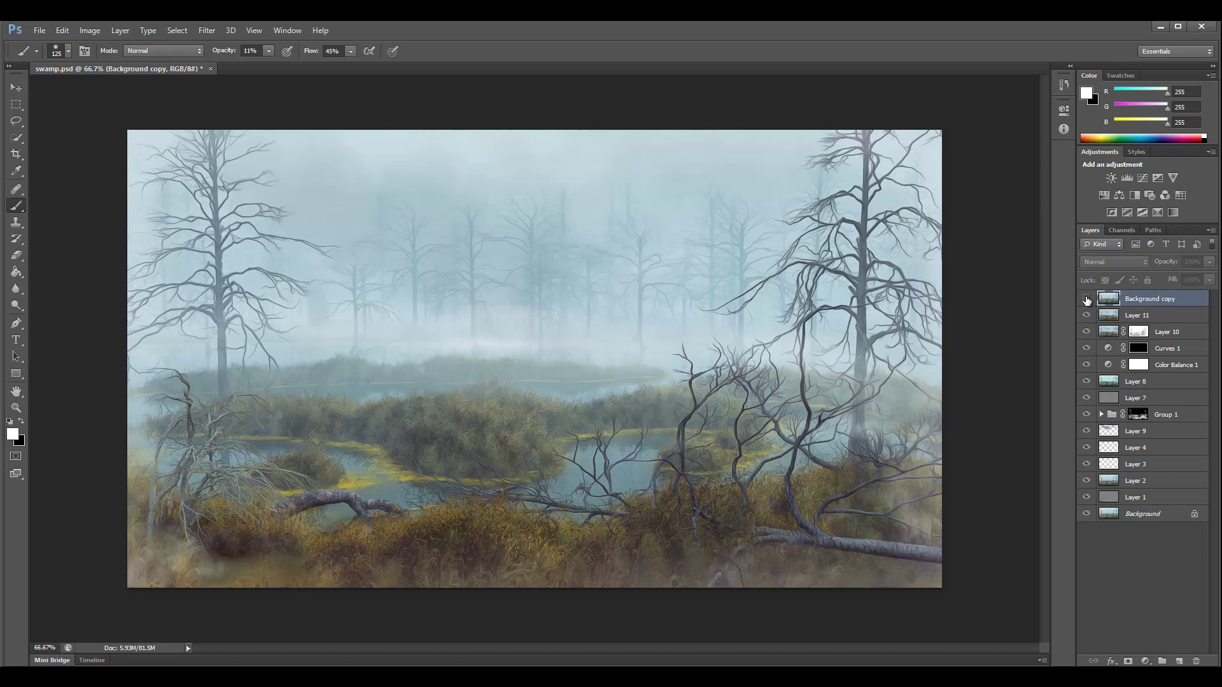
left_click(1086, 300)
left_click(1087, 300)
left_click(1086, 300)
left_click(1087, 299)
Apply a Vibrance adjustment to Layer 11 with Vibrance +13 and Saturation +5, and return to the Brush tool
left_click(1145, 316)
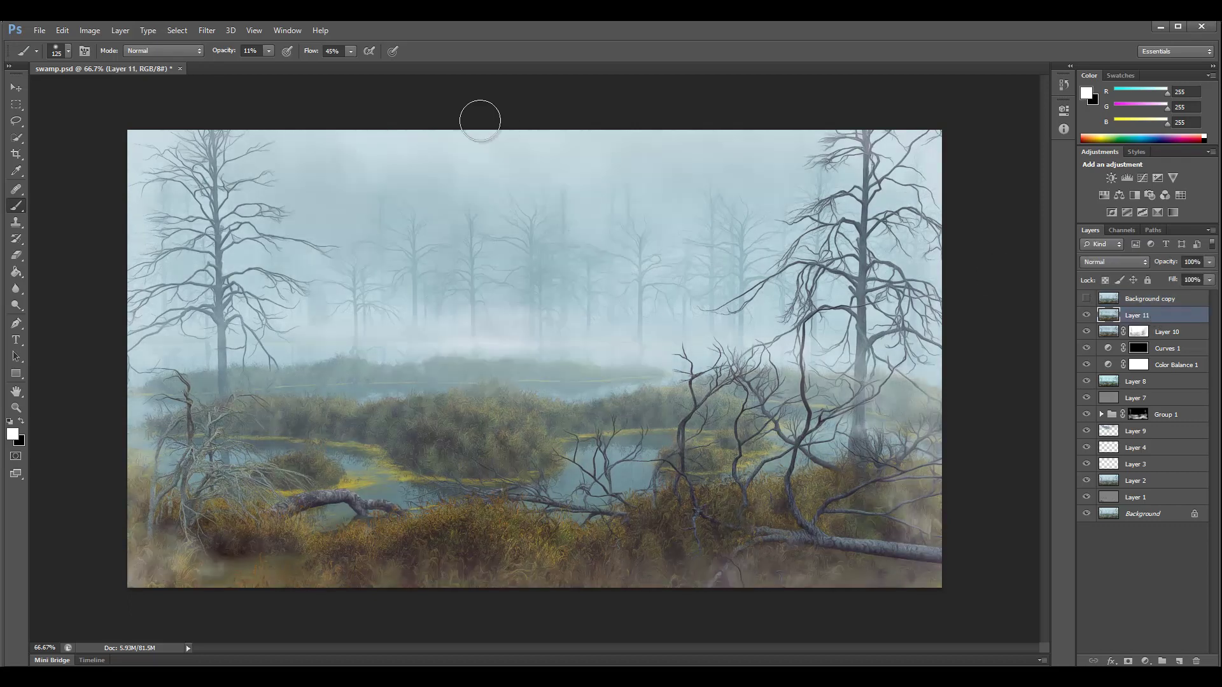
left_click(96, 36)
mouse_move(109, 66)
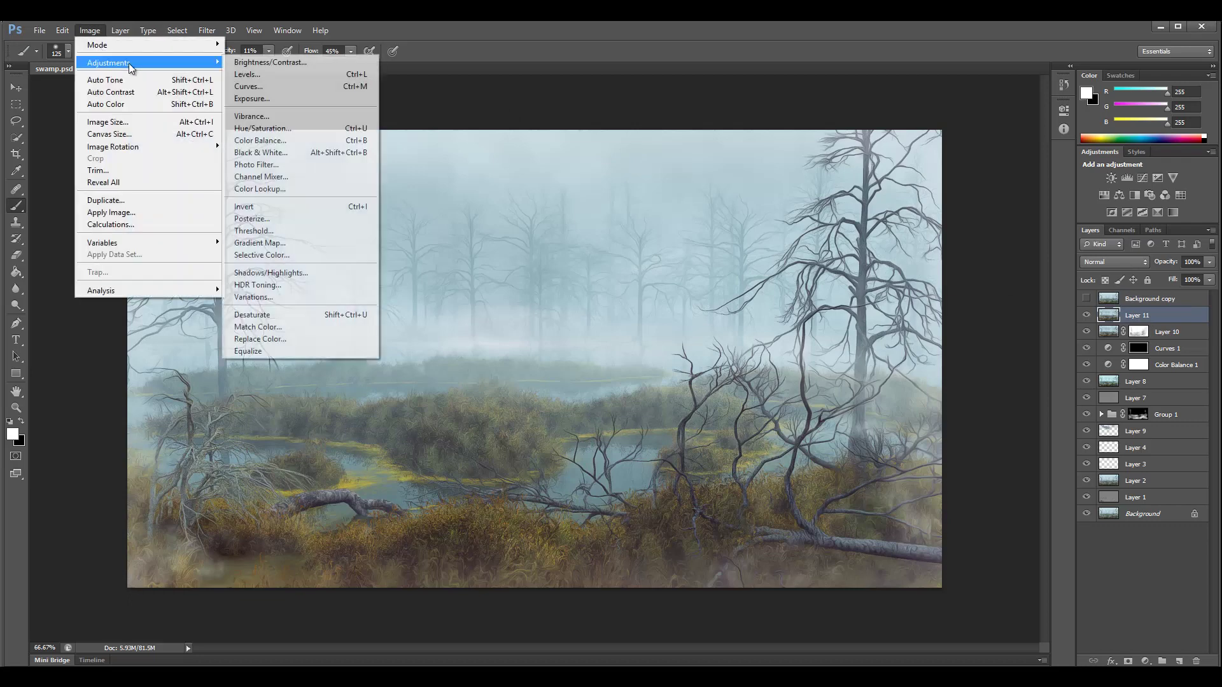
left_click(293, 115)
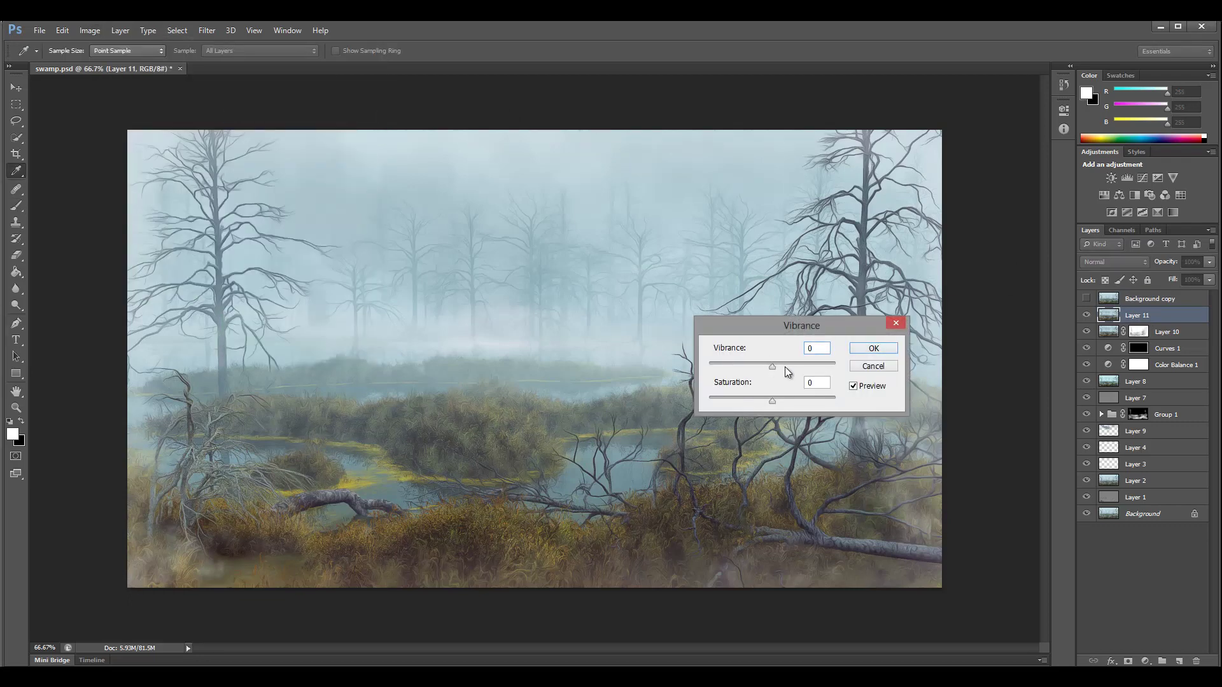
left_click_drag(772, 366, 819, 366)
left_click_drag(772, 401, 776, 400)
mouse_move(805, 364)
left_mouse_down()
mouse_move(842, 364)
mouse_move(784, 365)
left_mouse_up()
left_click(887, 348)
key("b")
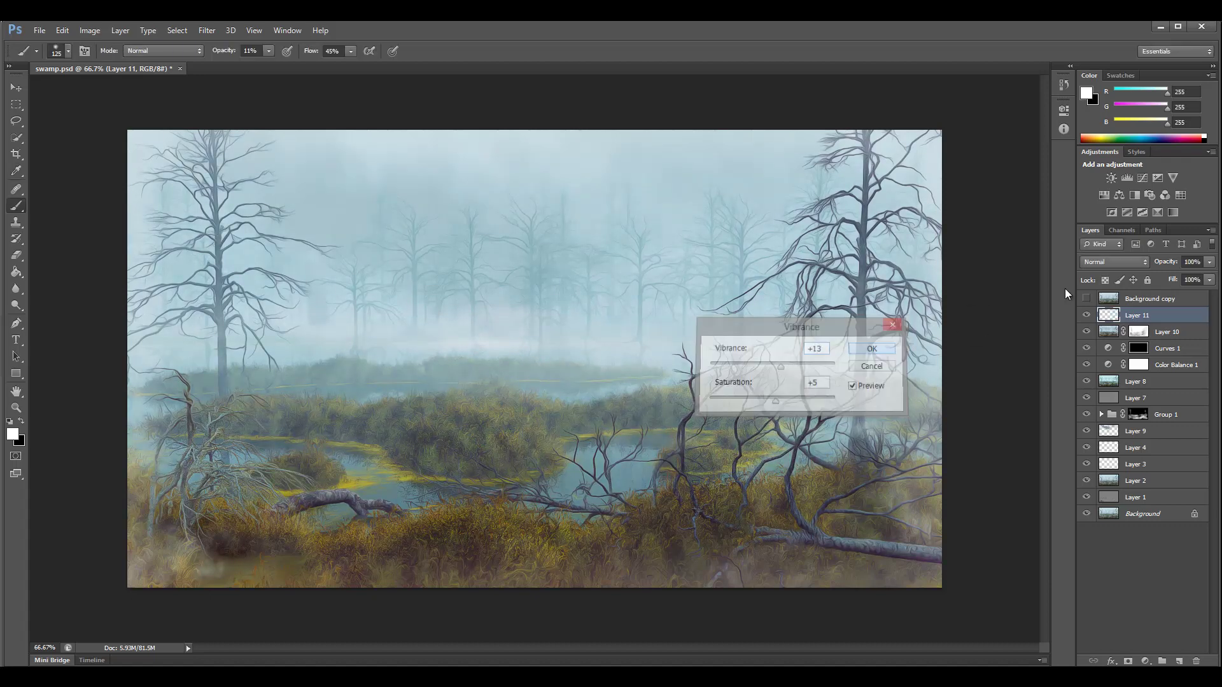
Compare the more vibrant result with the original photo by showing and hiding Background copy several times
left_click(1086, 299)
left_click(1086, 299)
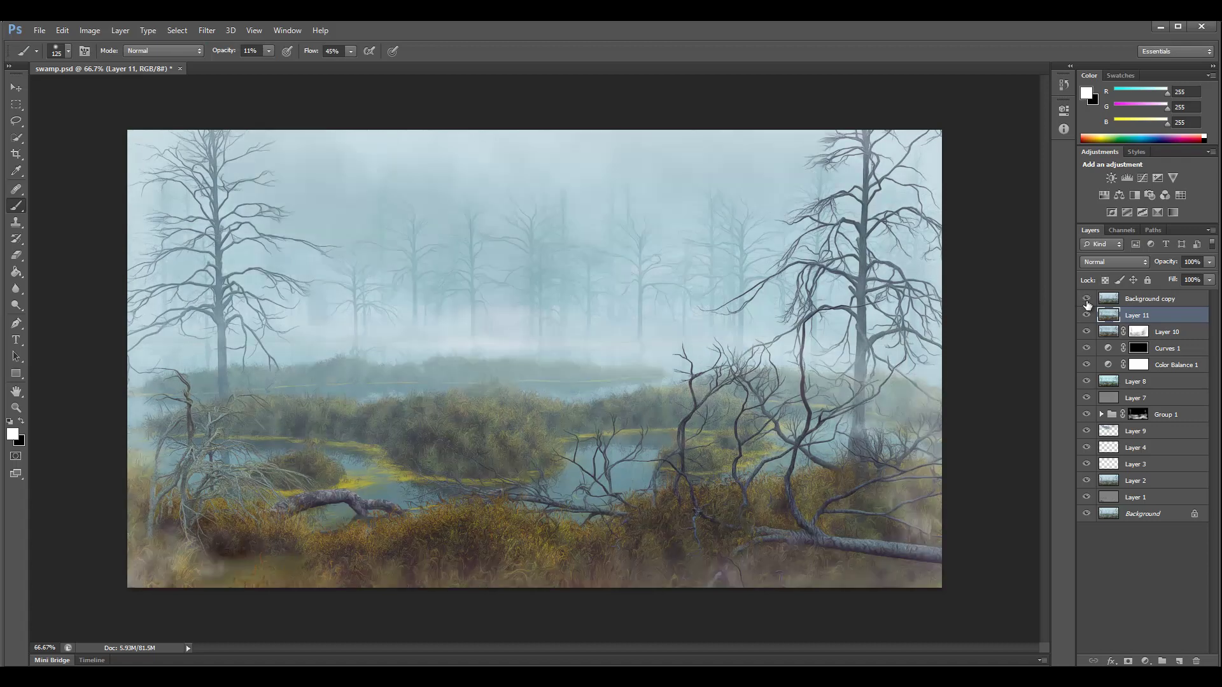
left_click(1086, 299)
left_click(1086, 300)
left_click(1087, 301)
left_click(1087, 300)
left_click(1087, 300)
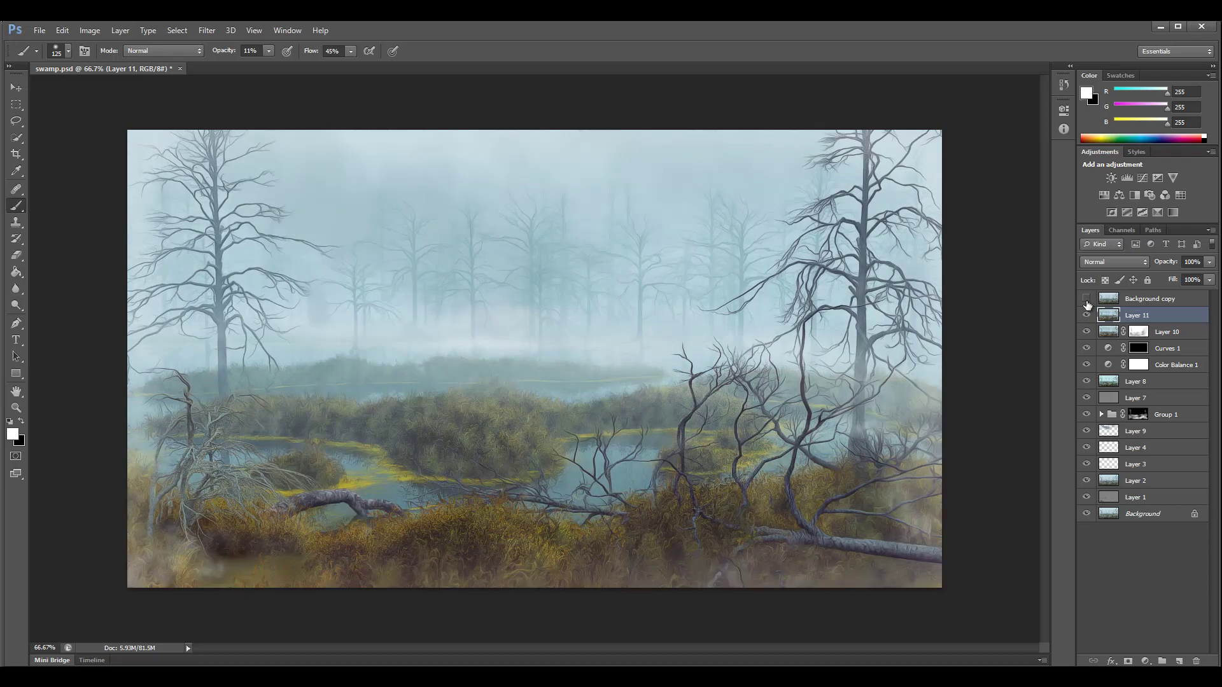